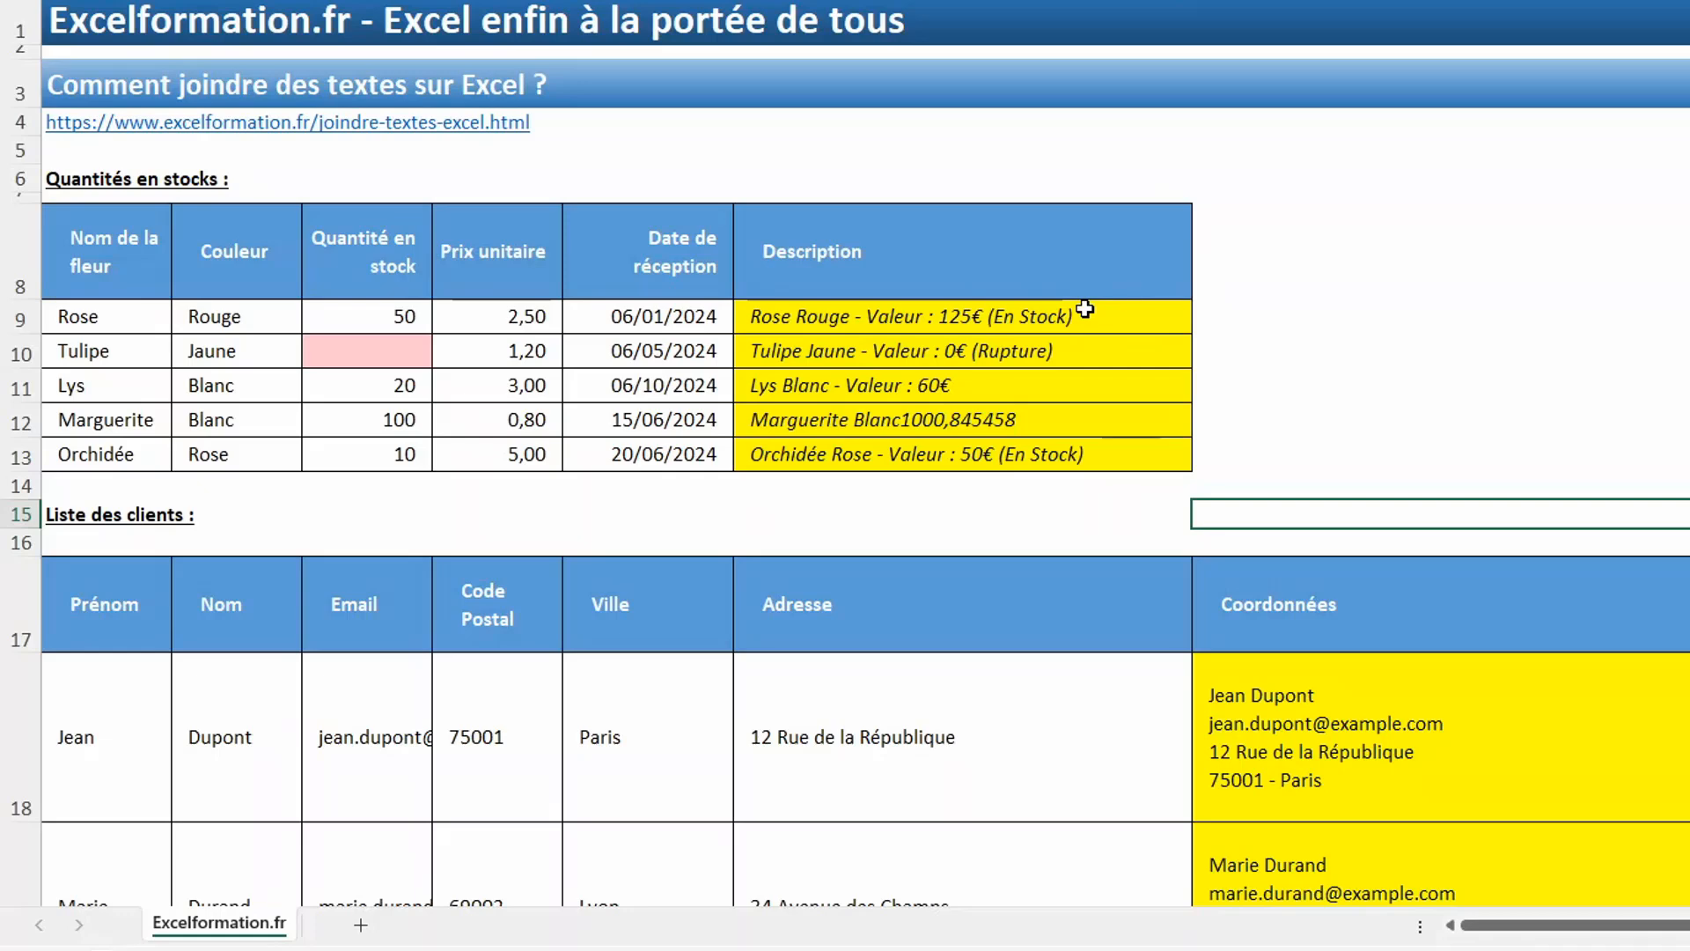
scroll(1453, 464, "down", 5)
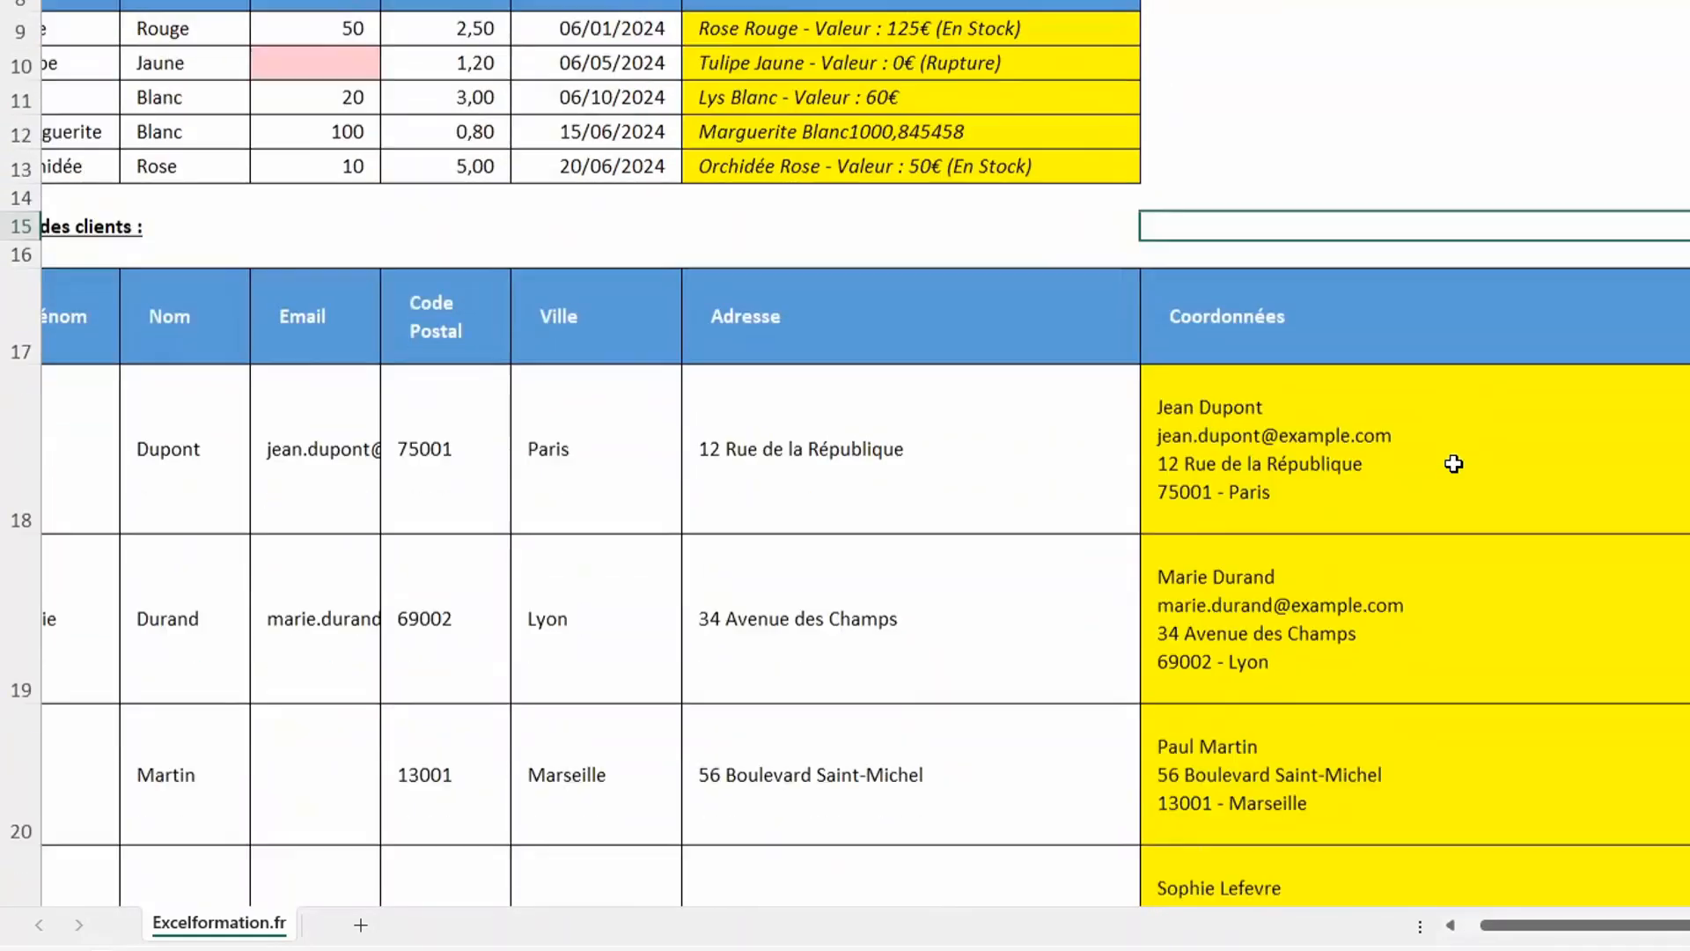
scroll(811, 580, "left", 2)
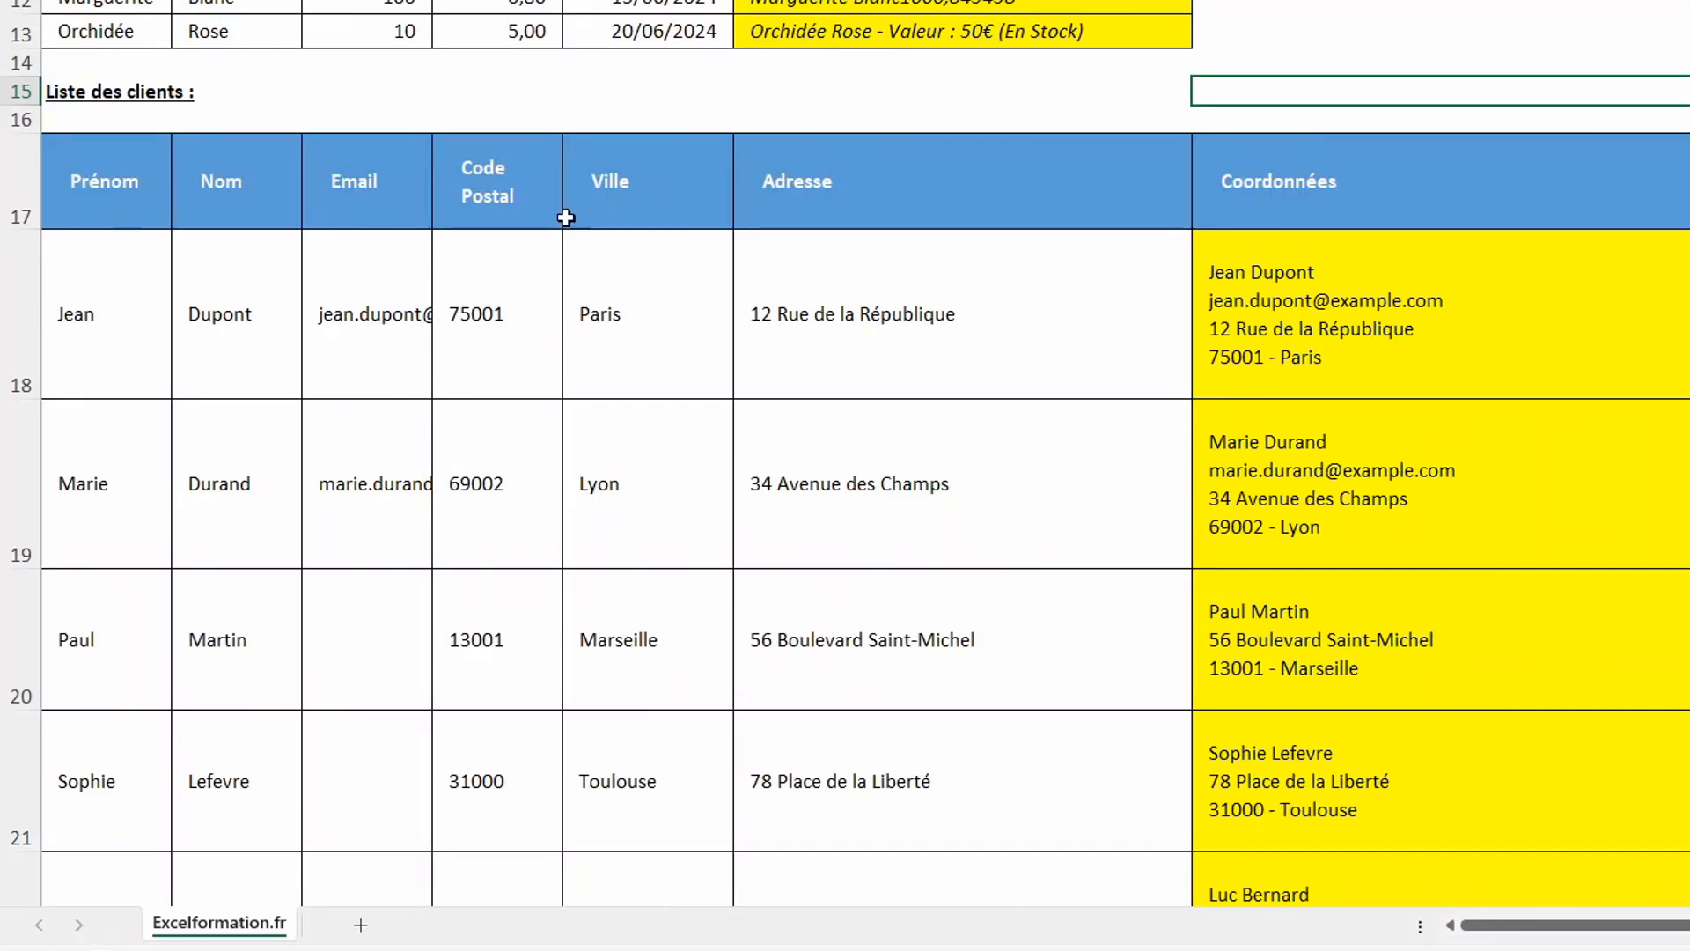
left_click(1524, 335)
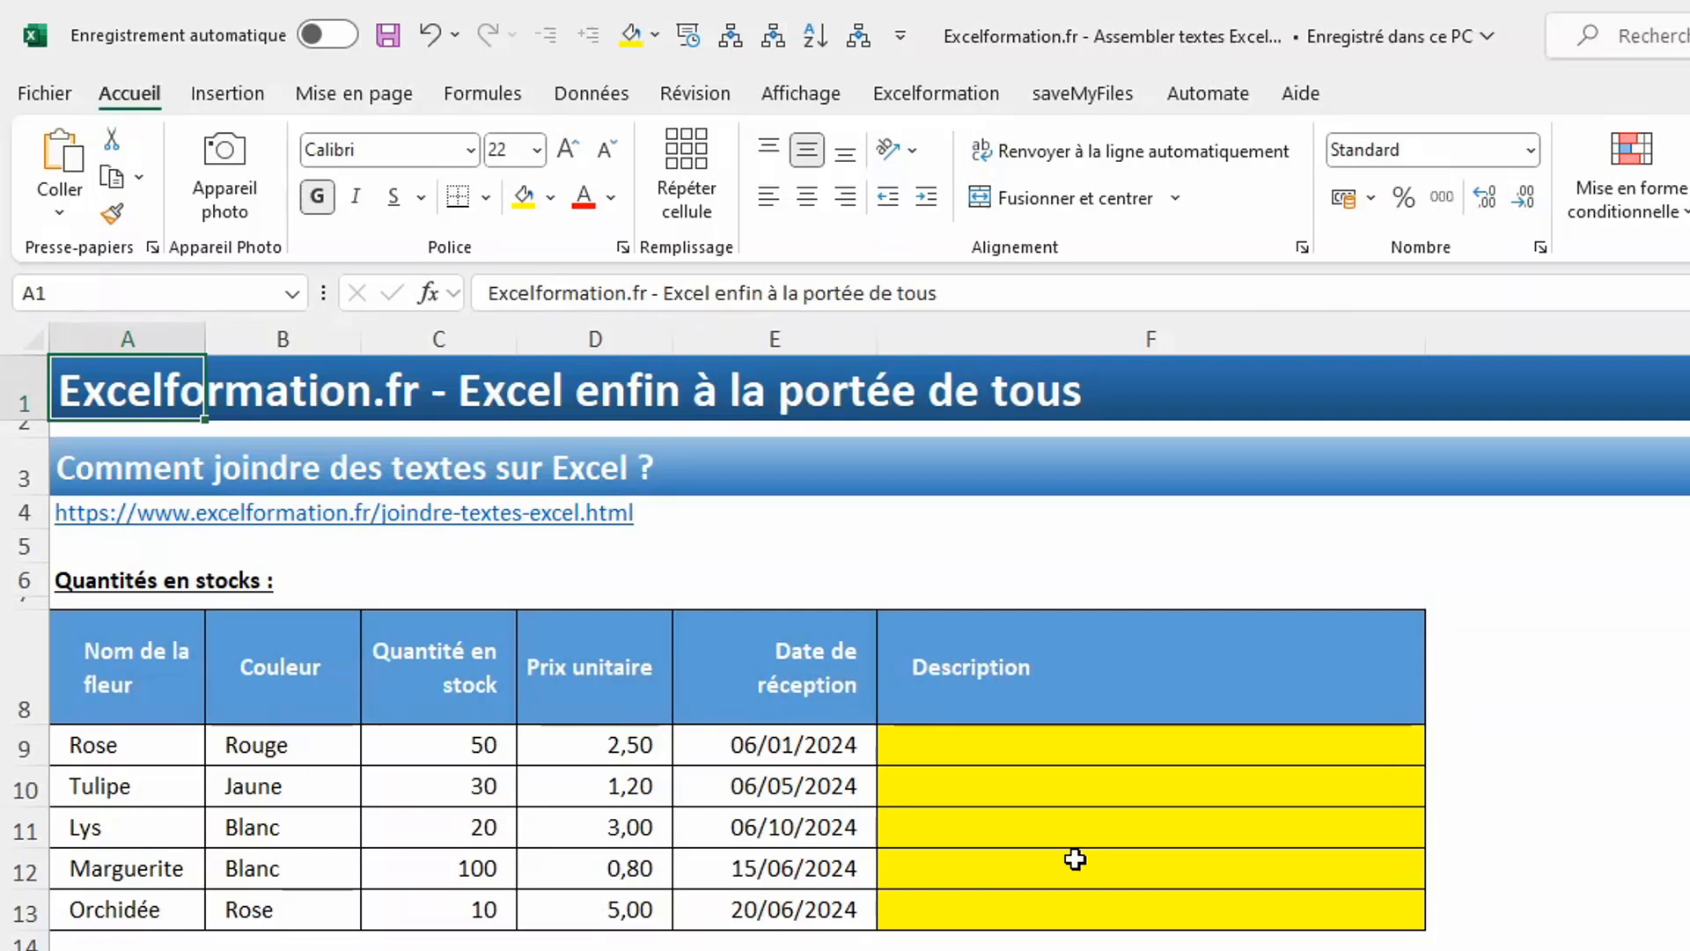
left_click(127, 684)
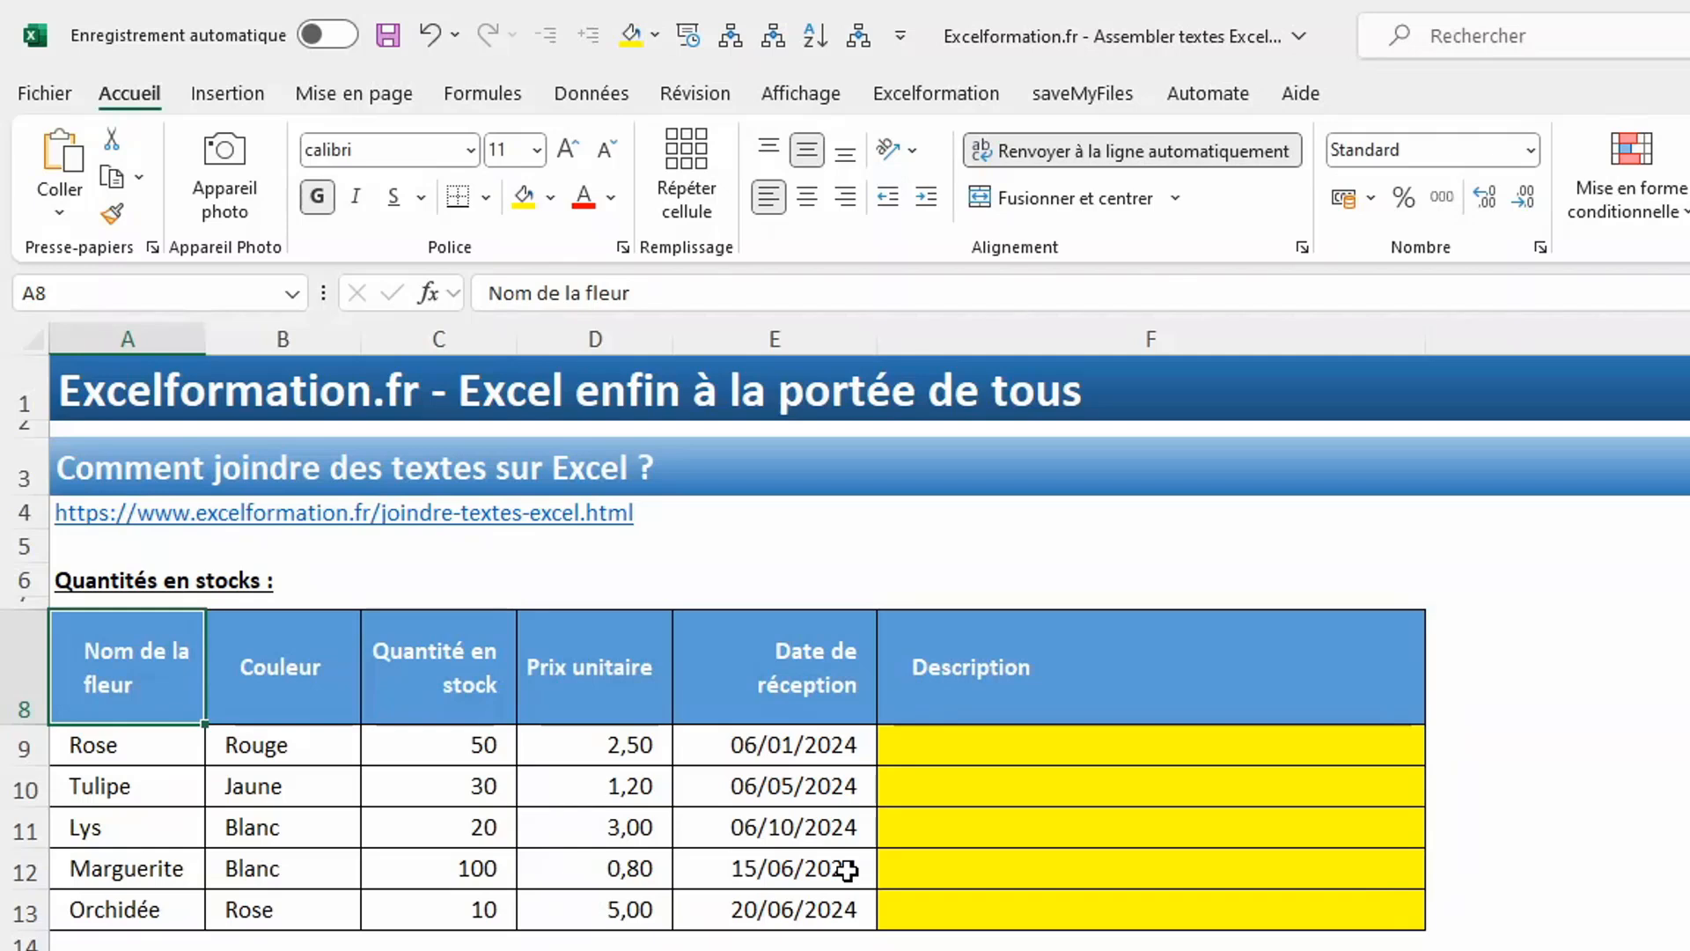
Fill the Description cells F9:F13 with a CONCATENER formula joining flower name and colour, =CONCATENER(A9;B9)
left_click_drag(1037, 751, 1052, 898)
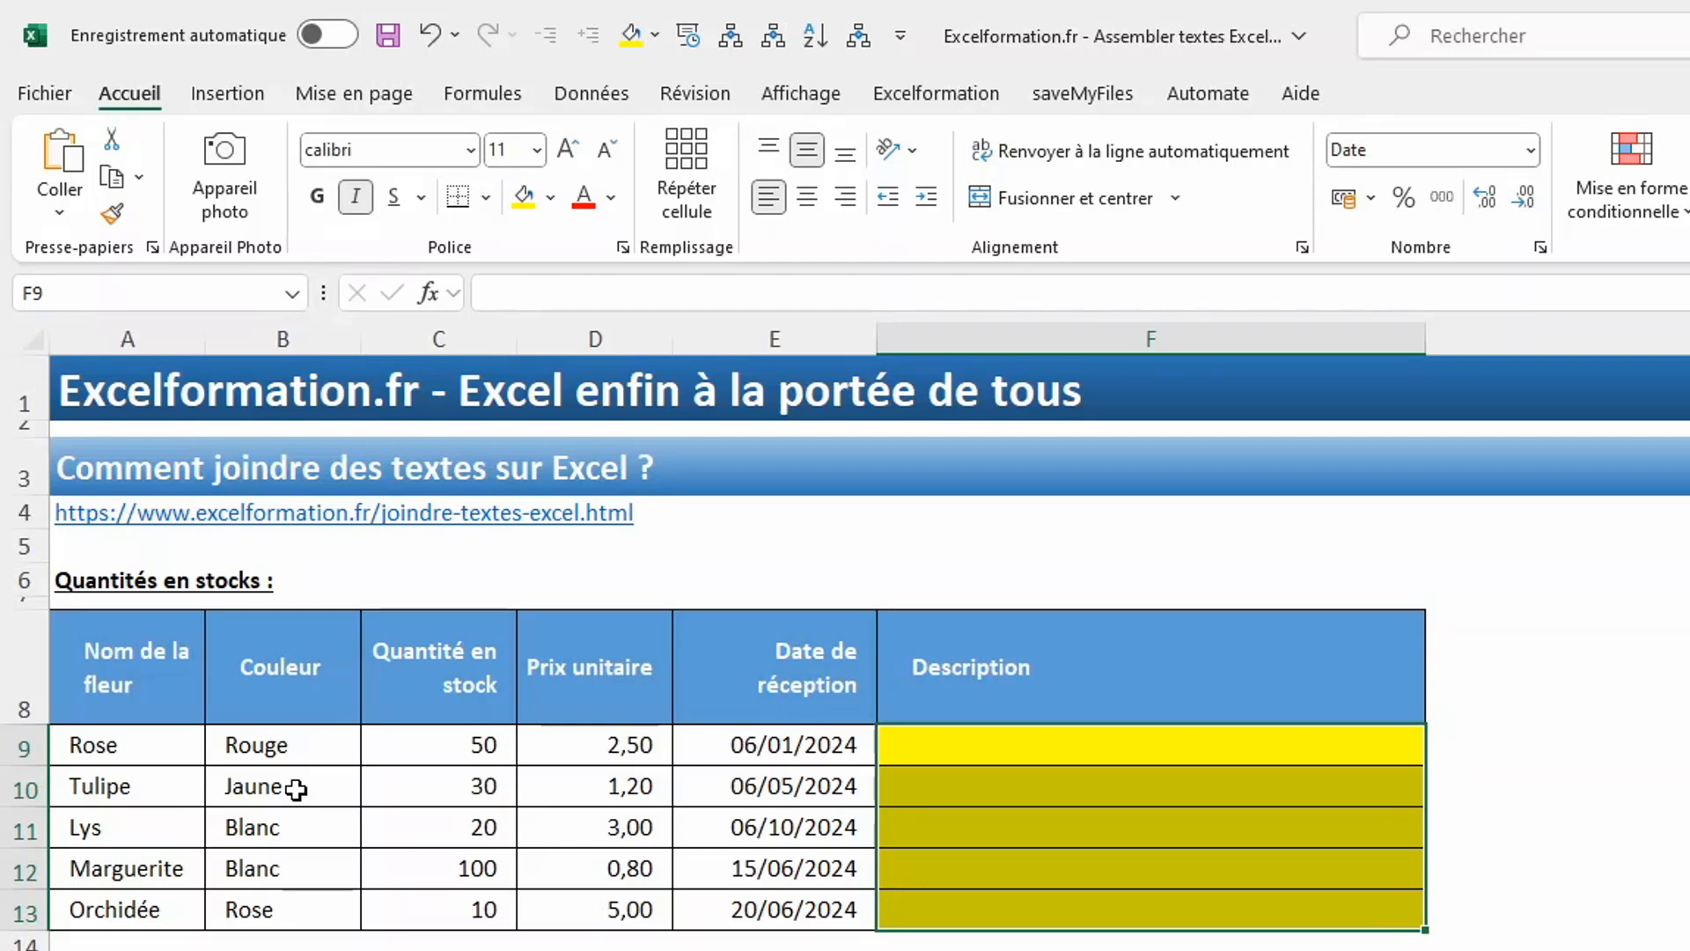
type("=")
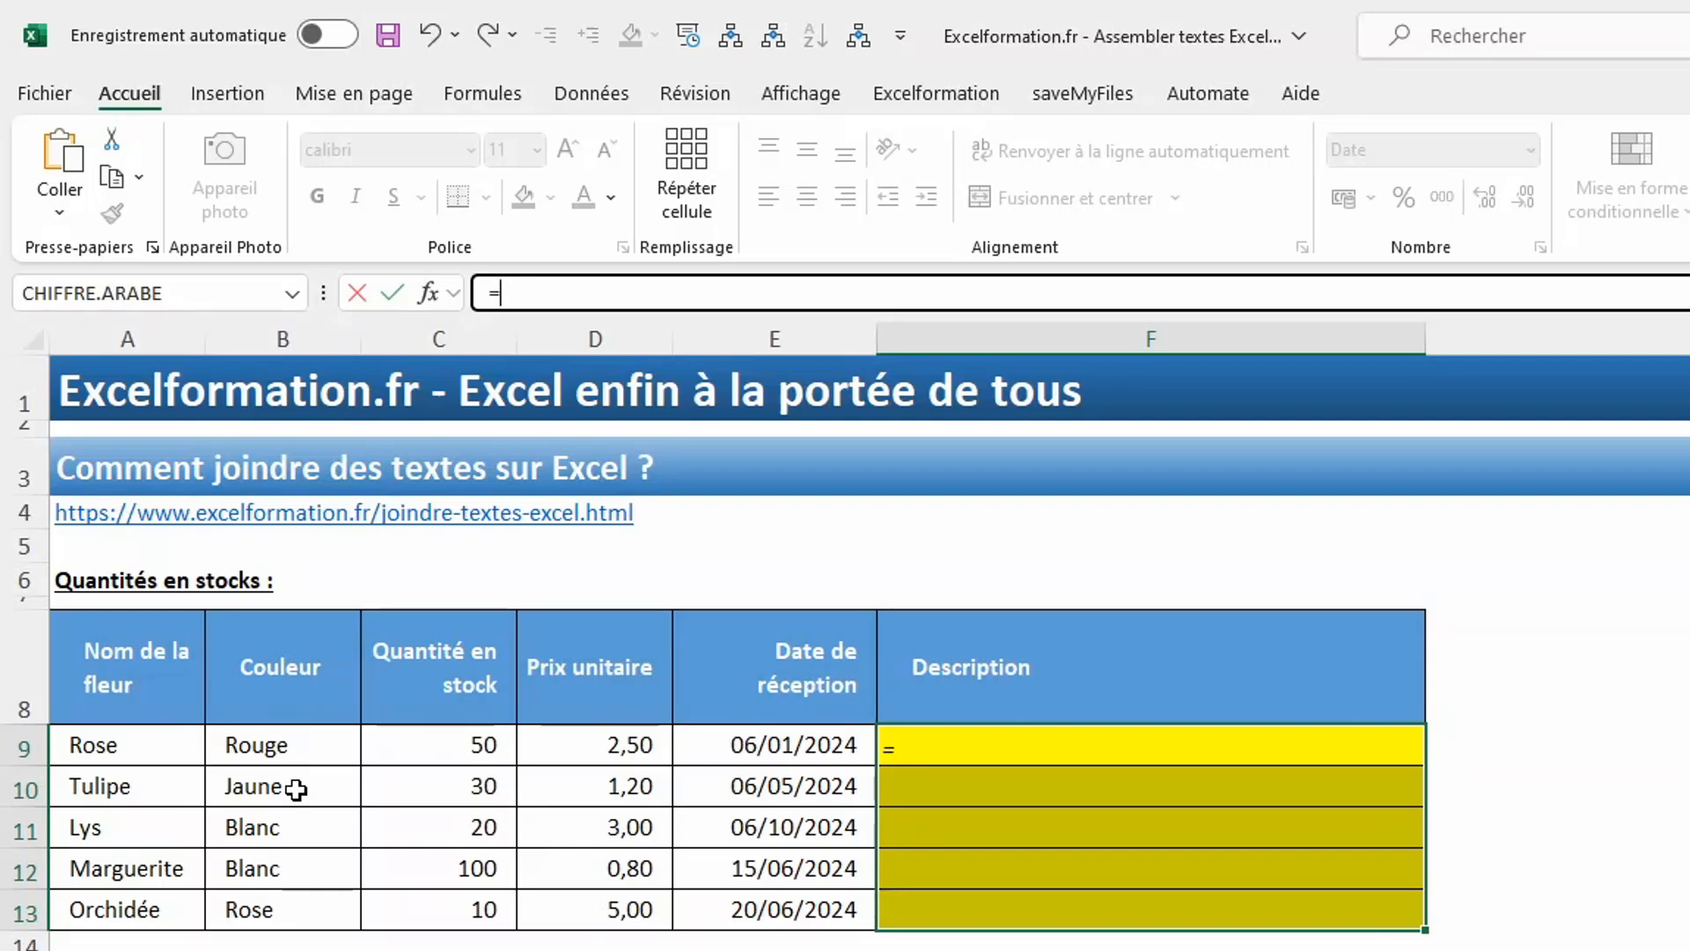
type("conc")
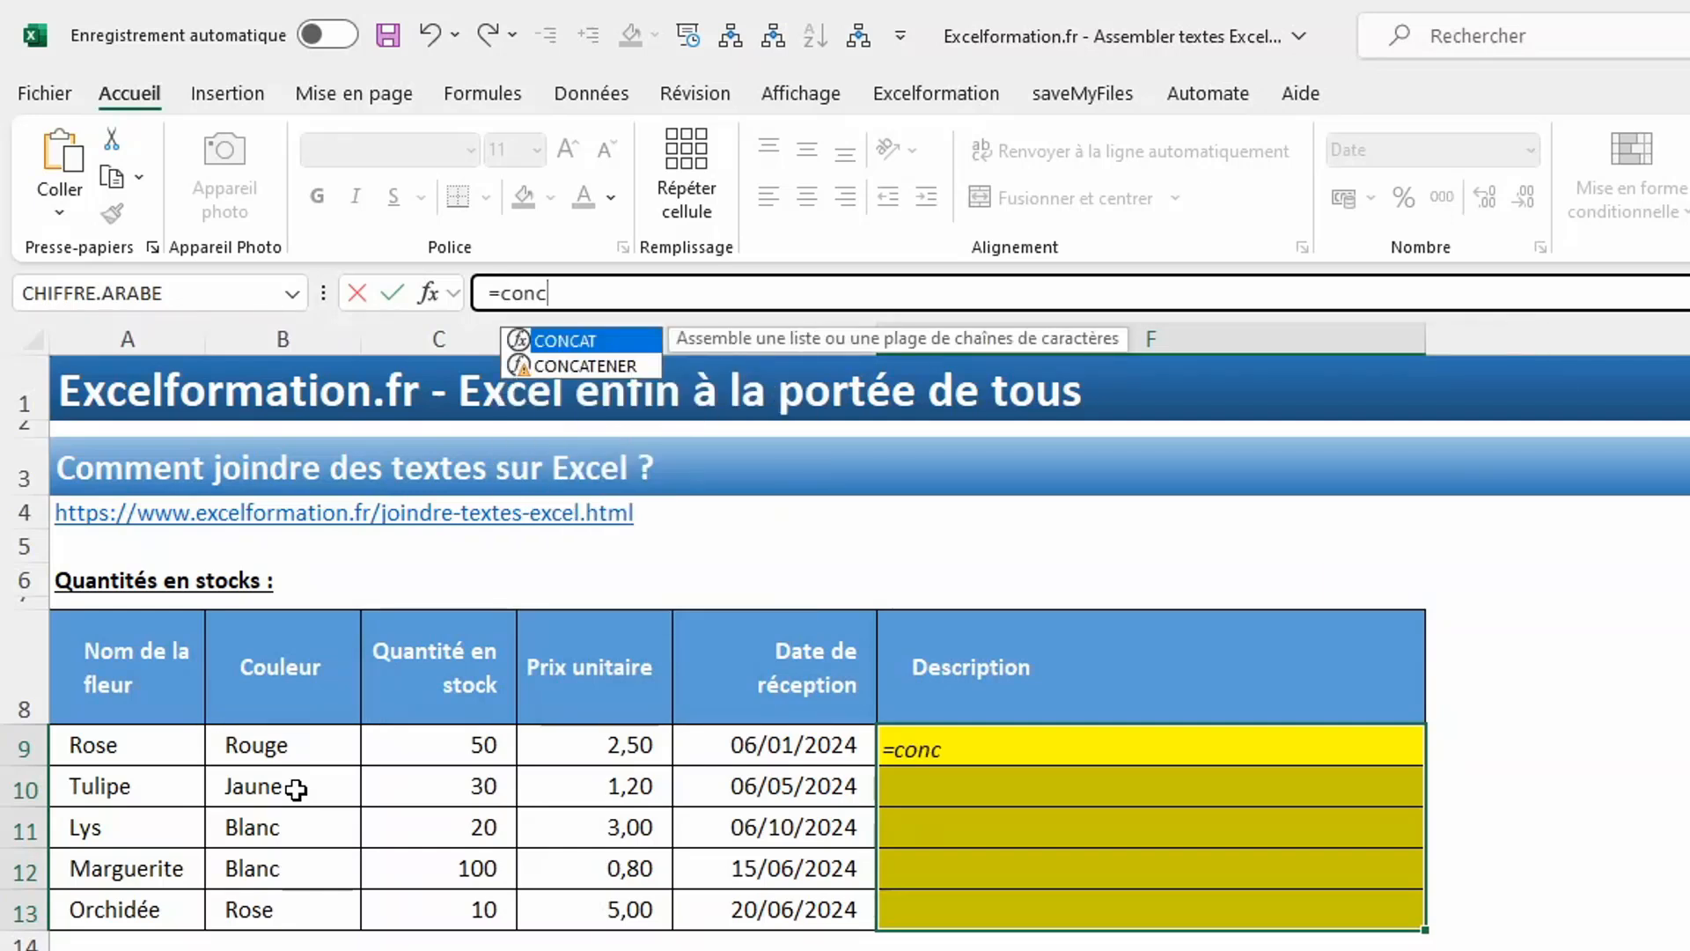
key("Down")
key("Tab")
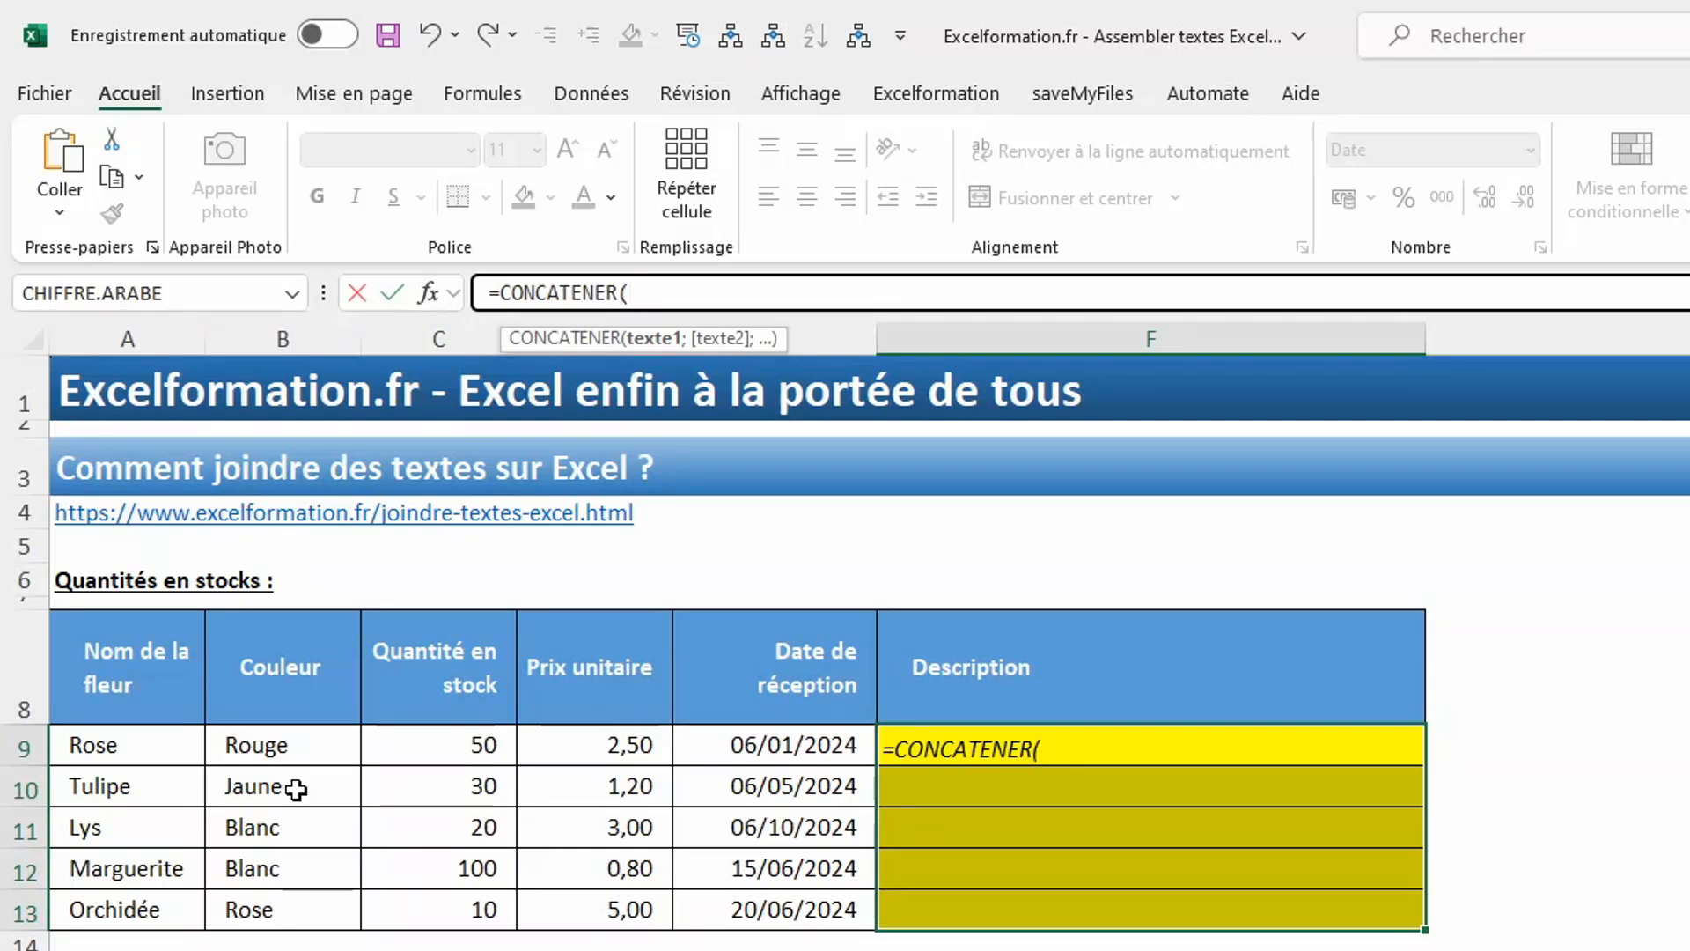
left_click(132, 744)
type(";")
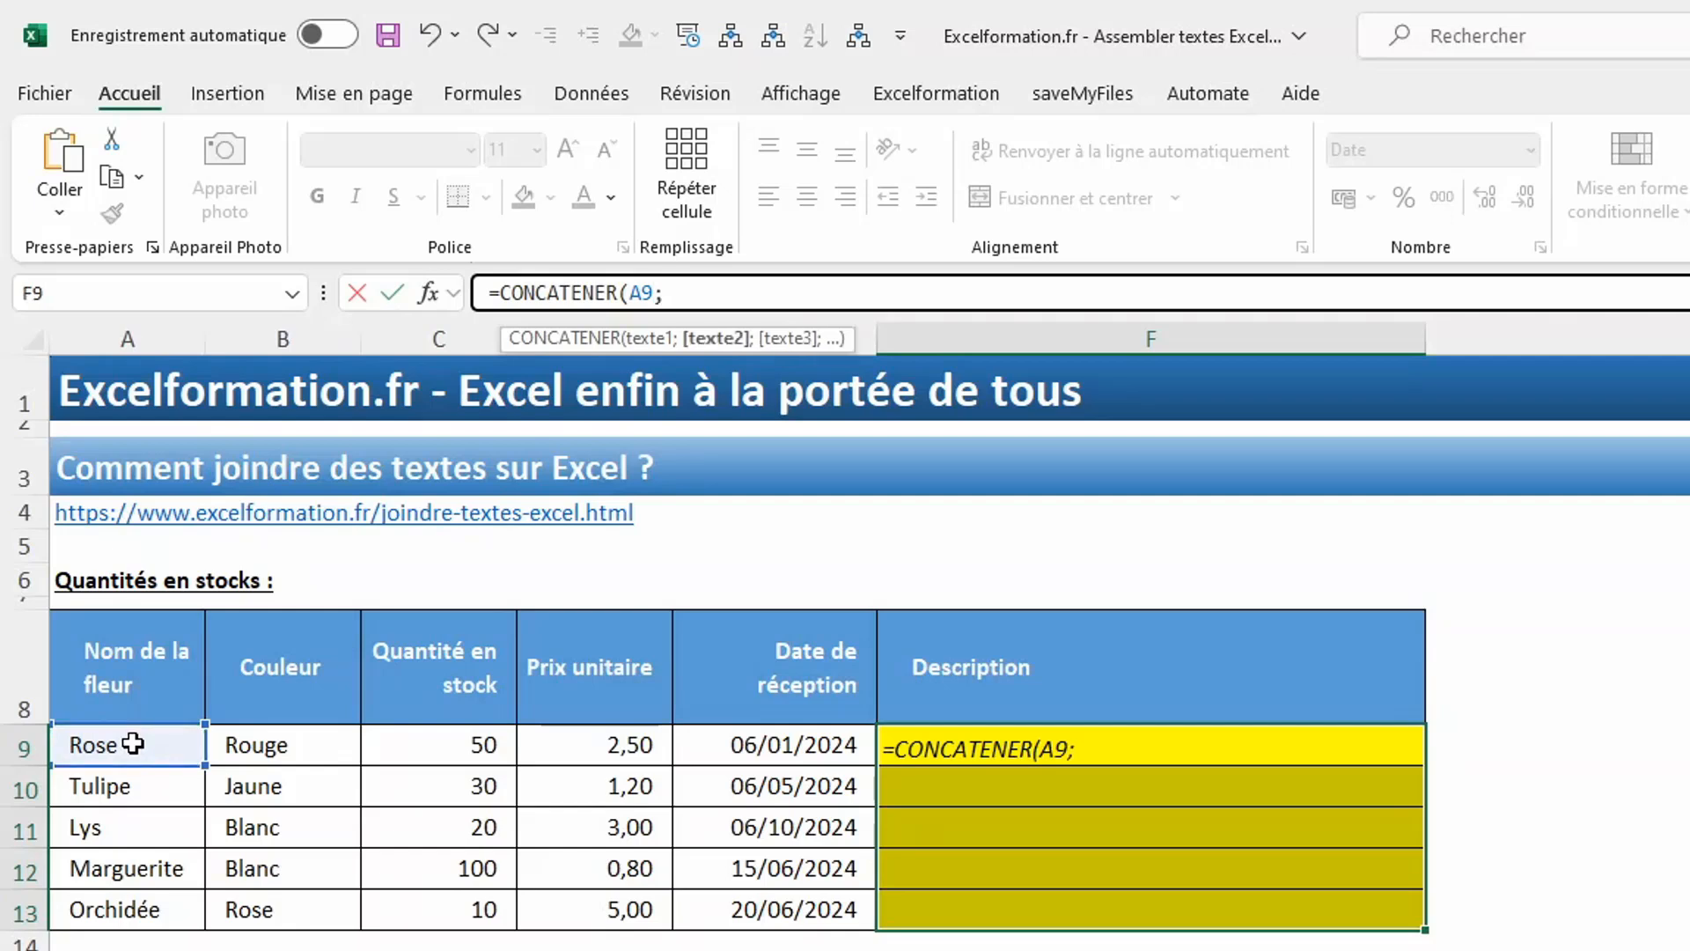
left_click(269, 748)
key("BackSpace")
key("BackSpace")
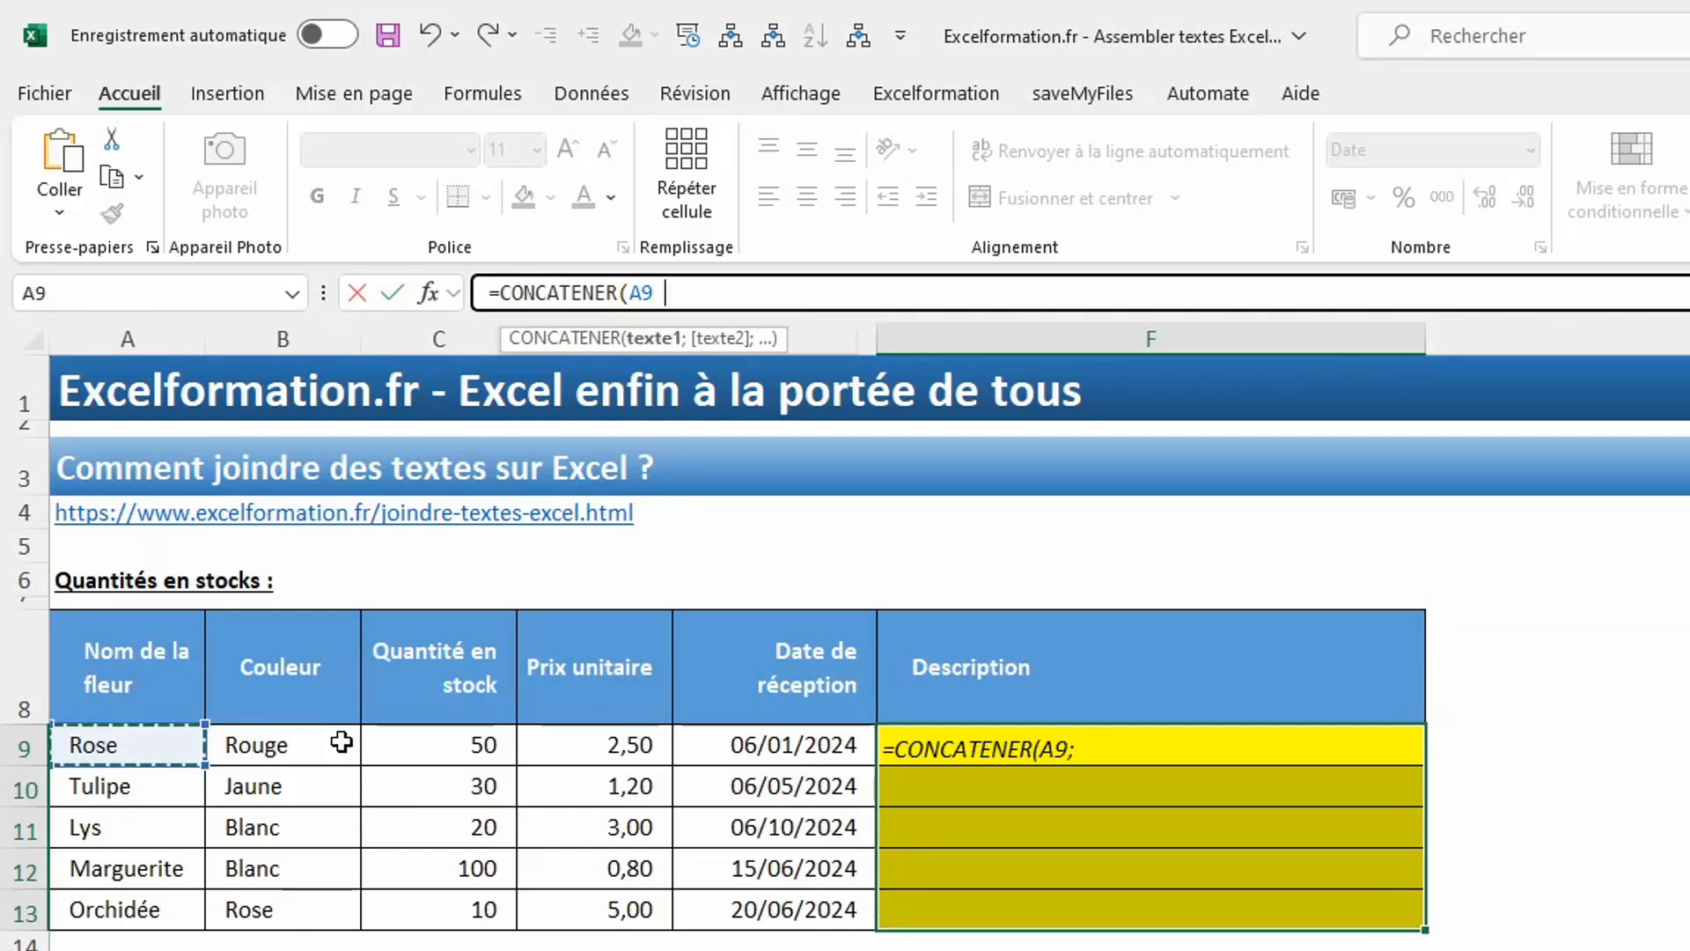
type(";")
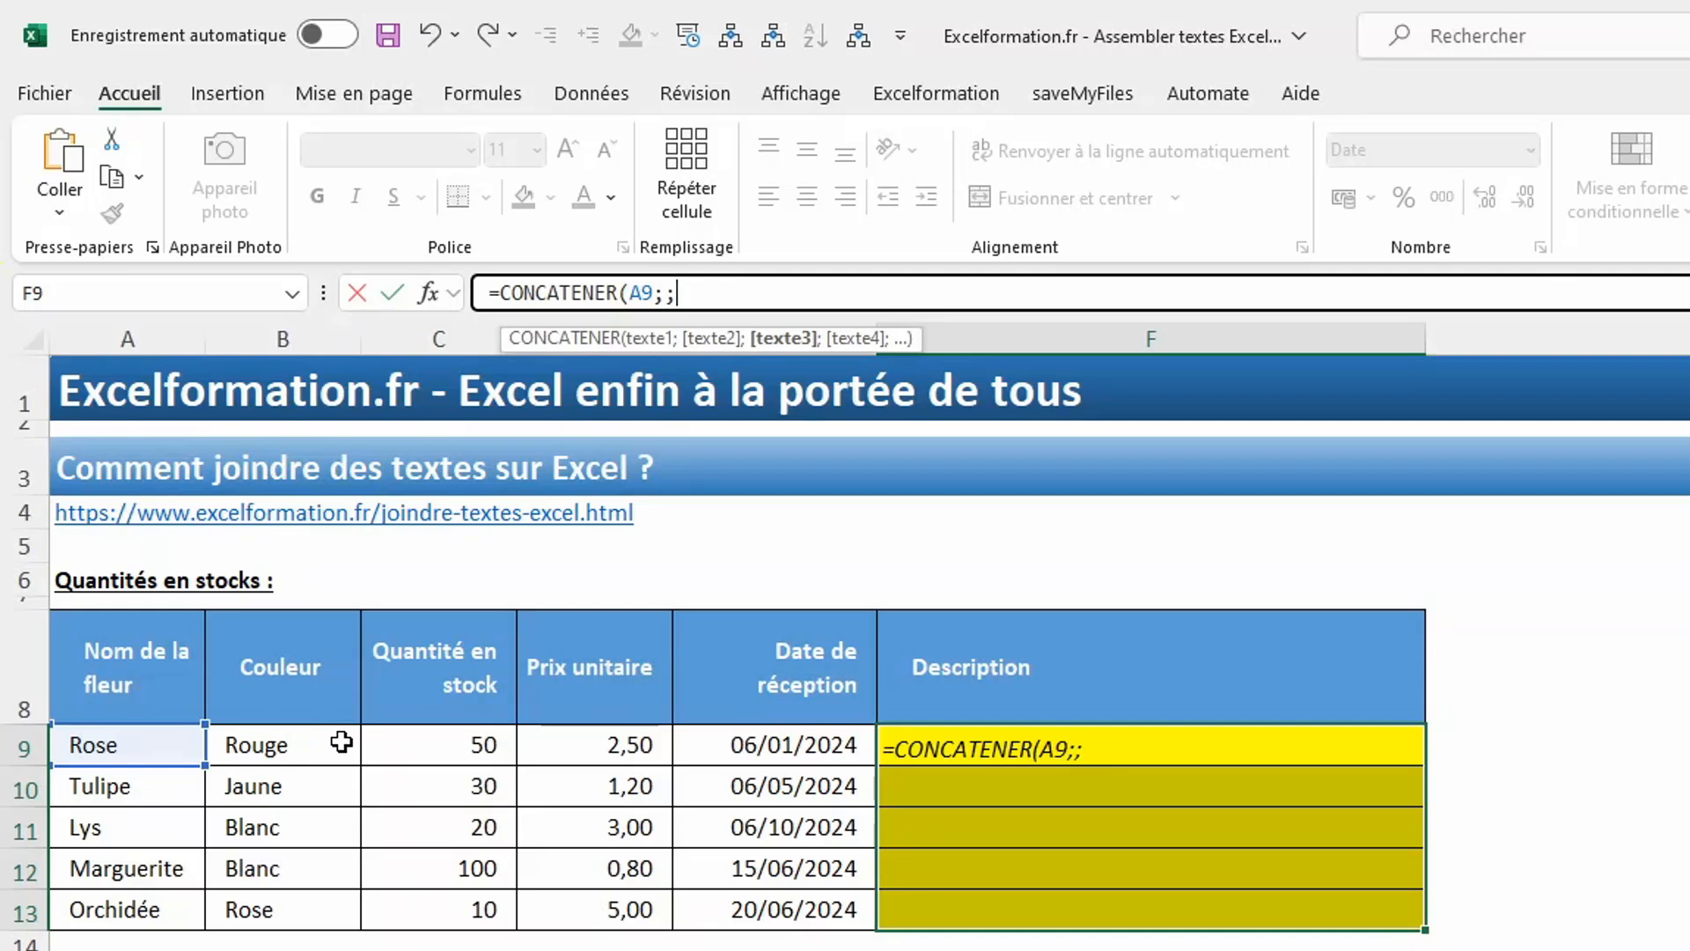
key("BackSpace")
left_click(341, 742)
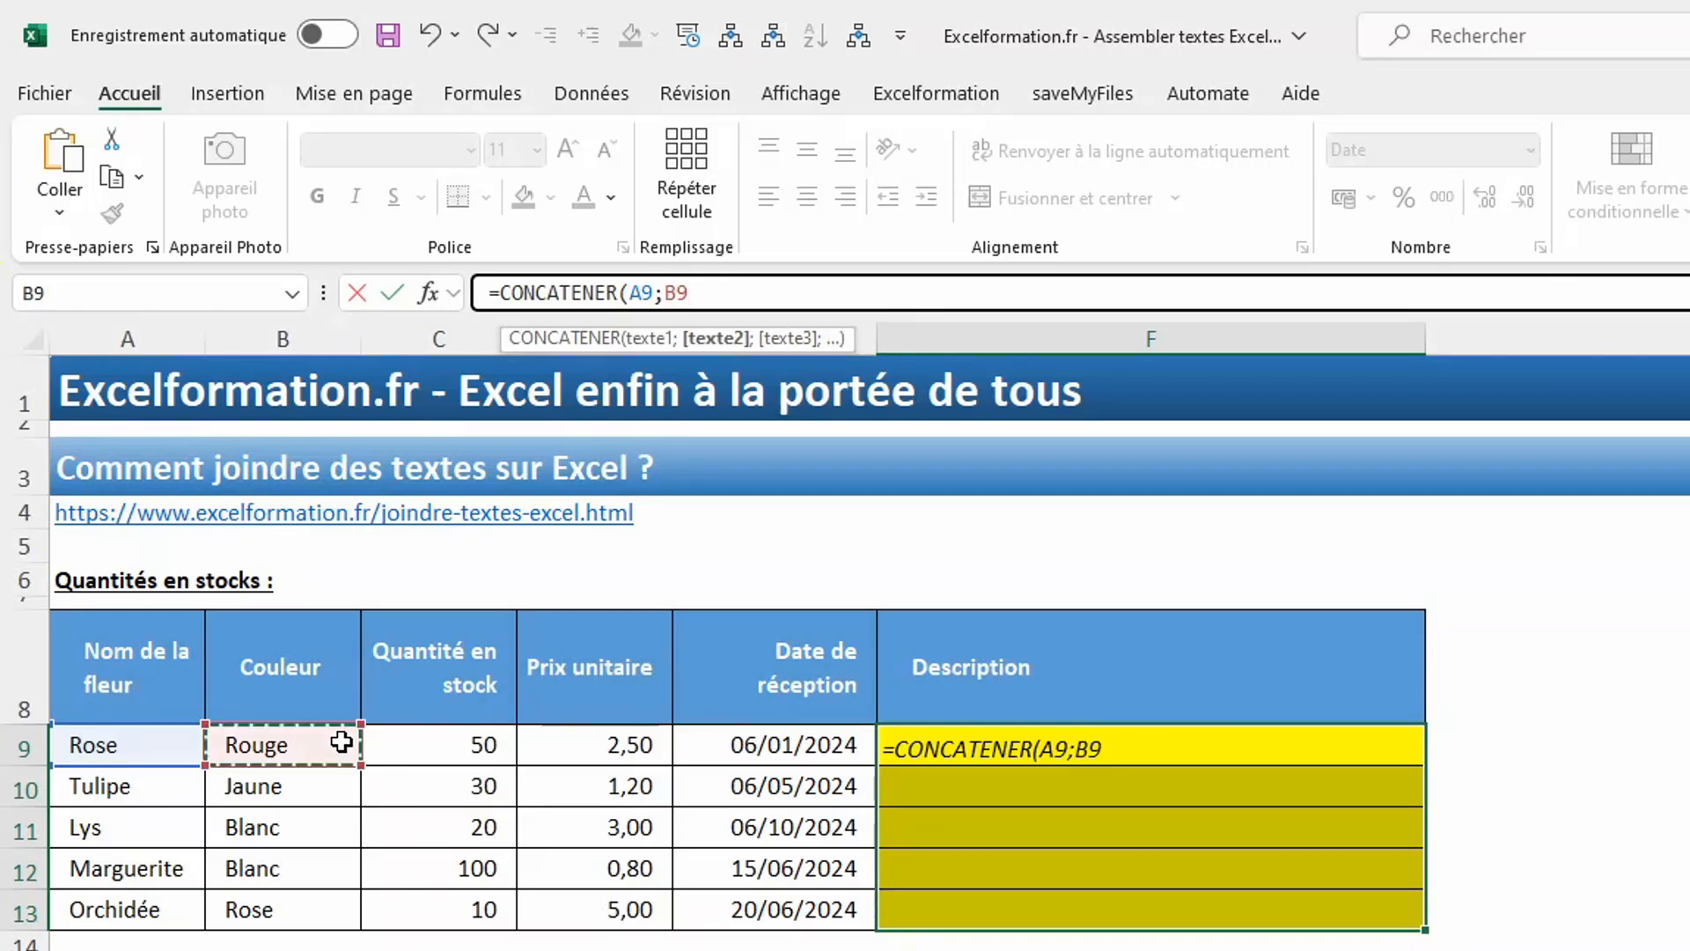
type(")")
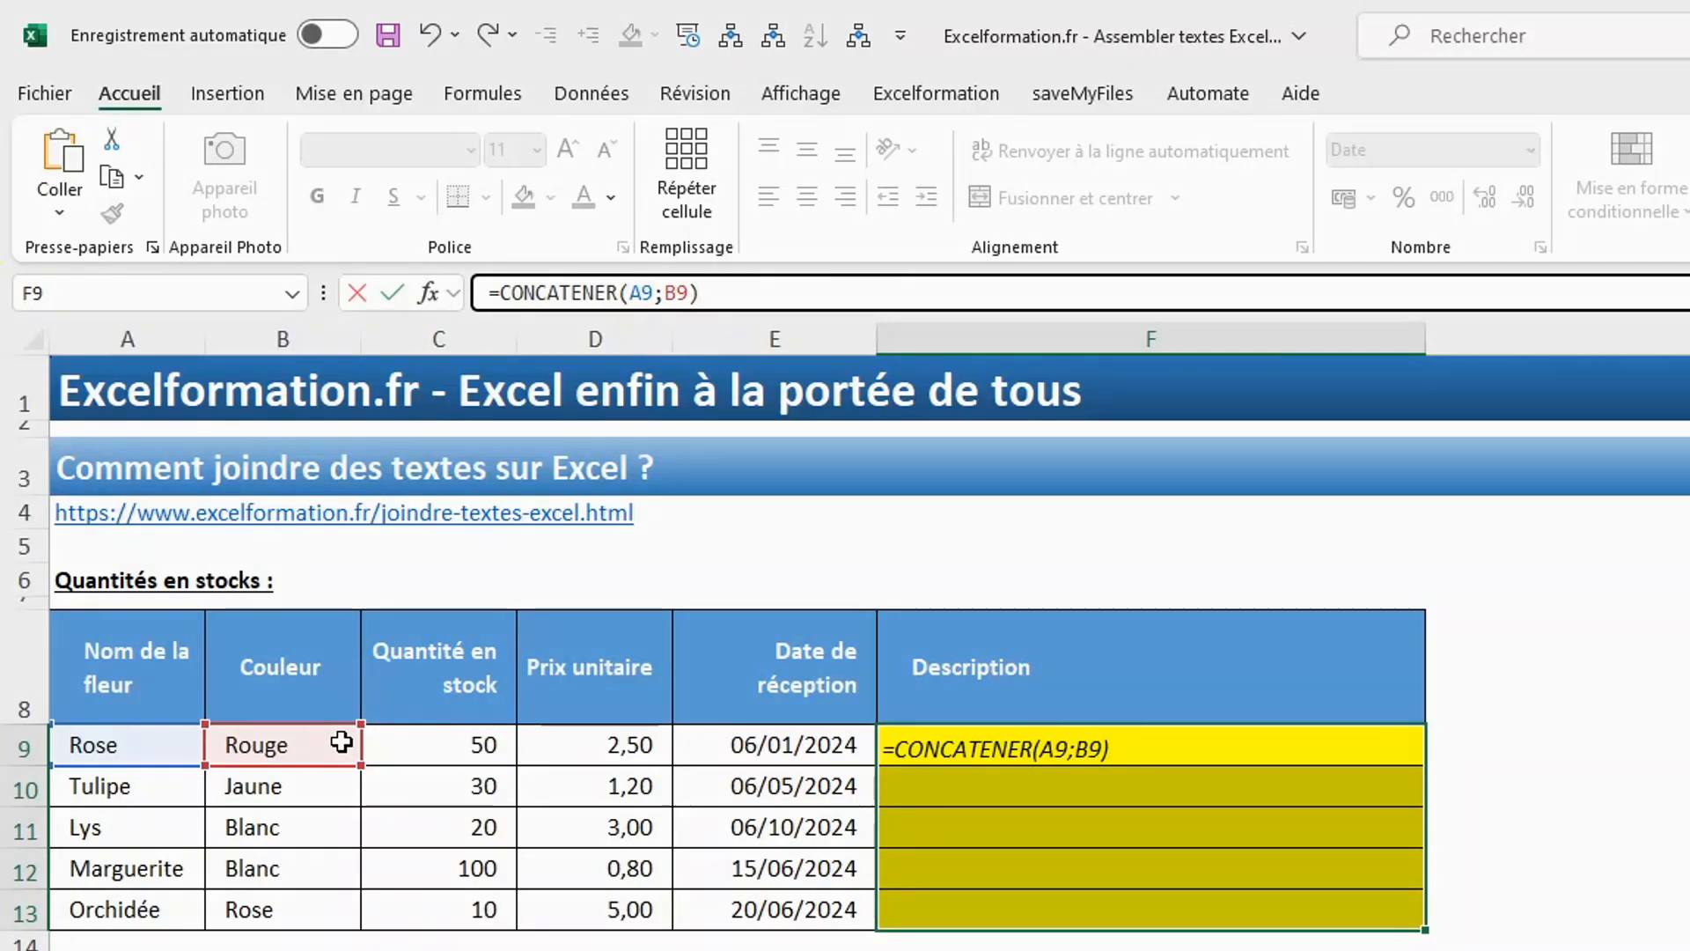
key("ctrl+Return")
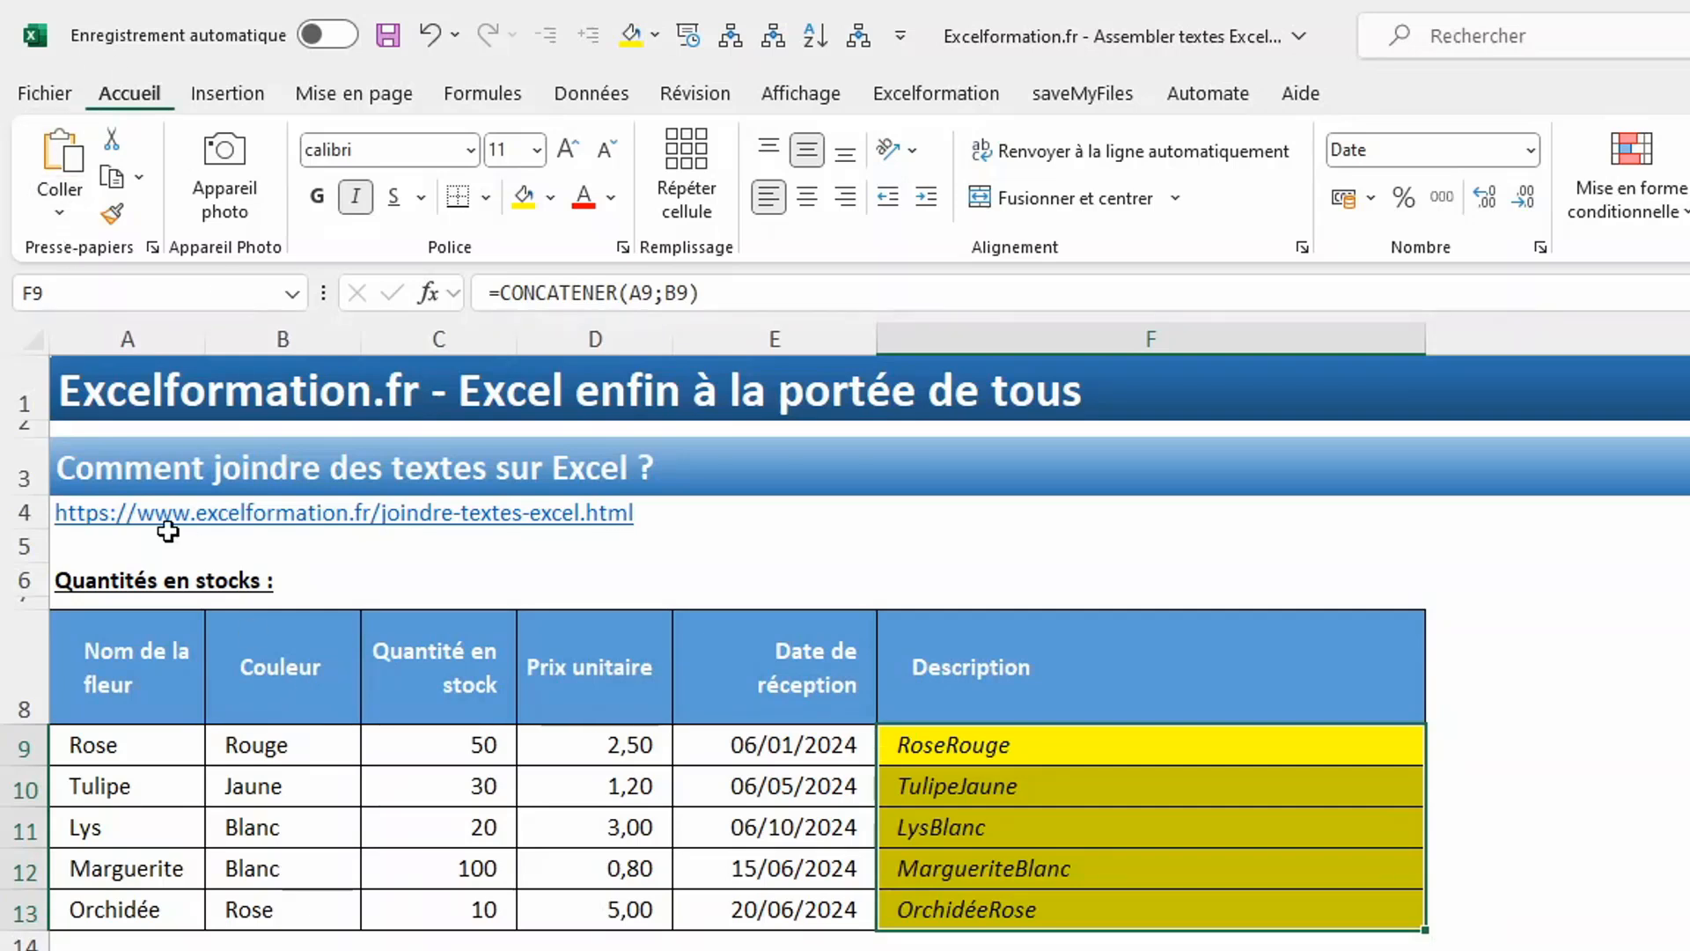
Insert a space argument " " between A9 and B9 in the Description formula and apply it to F9:F13
left_click(666, 296)
type("\" \"")
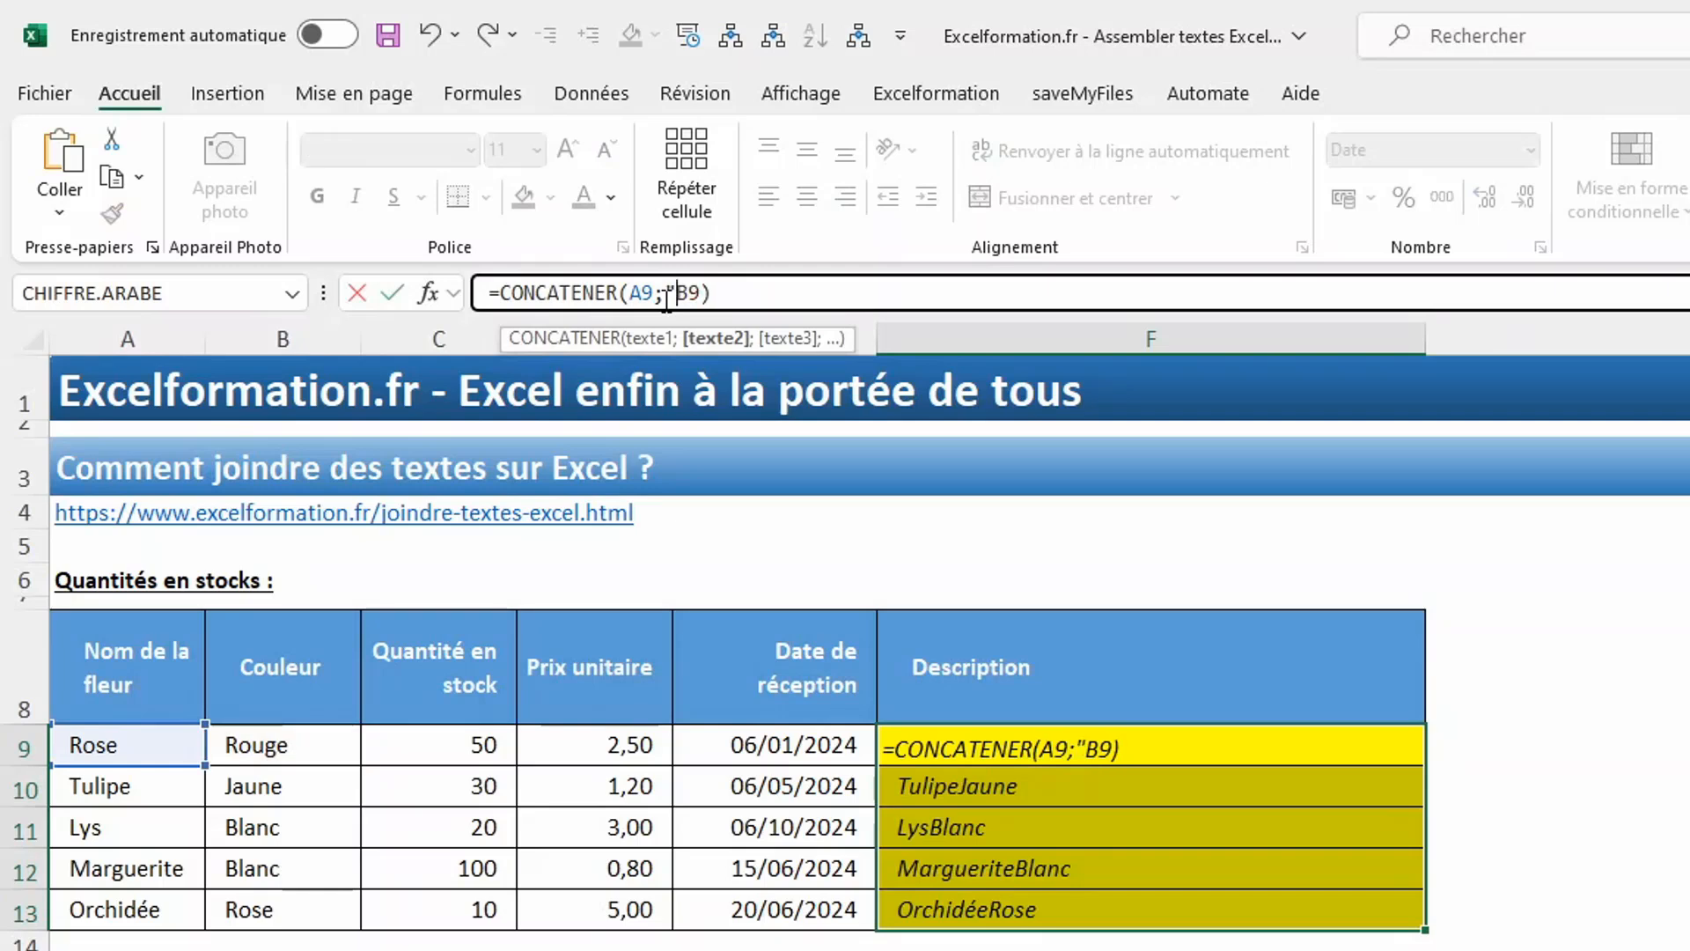
type(";")
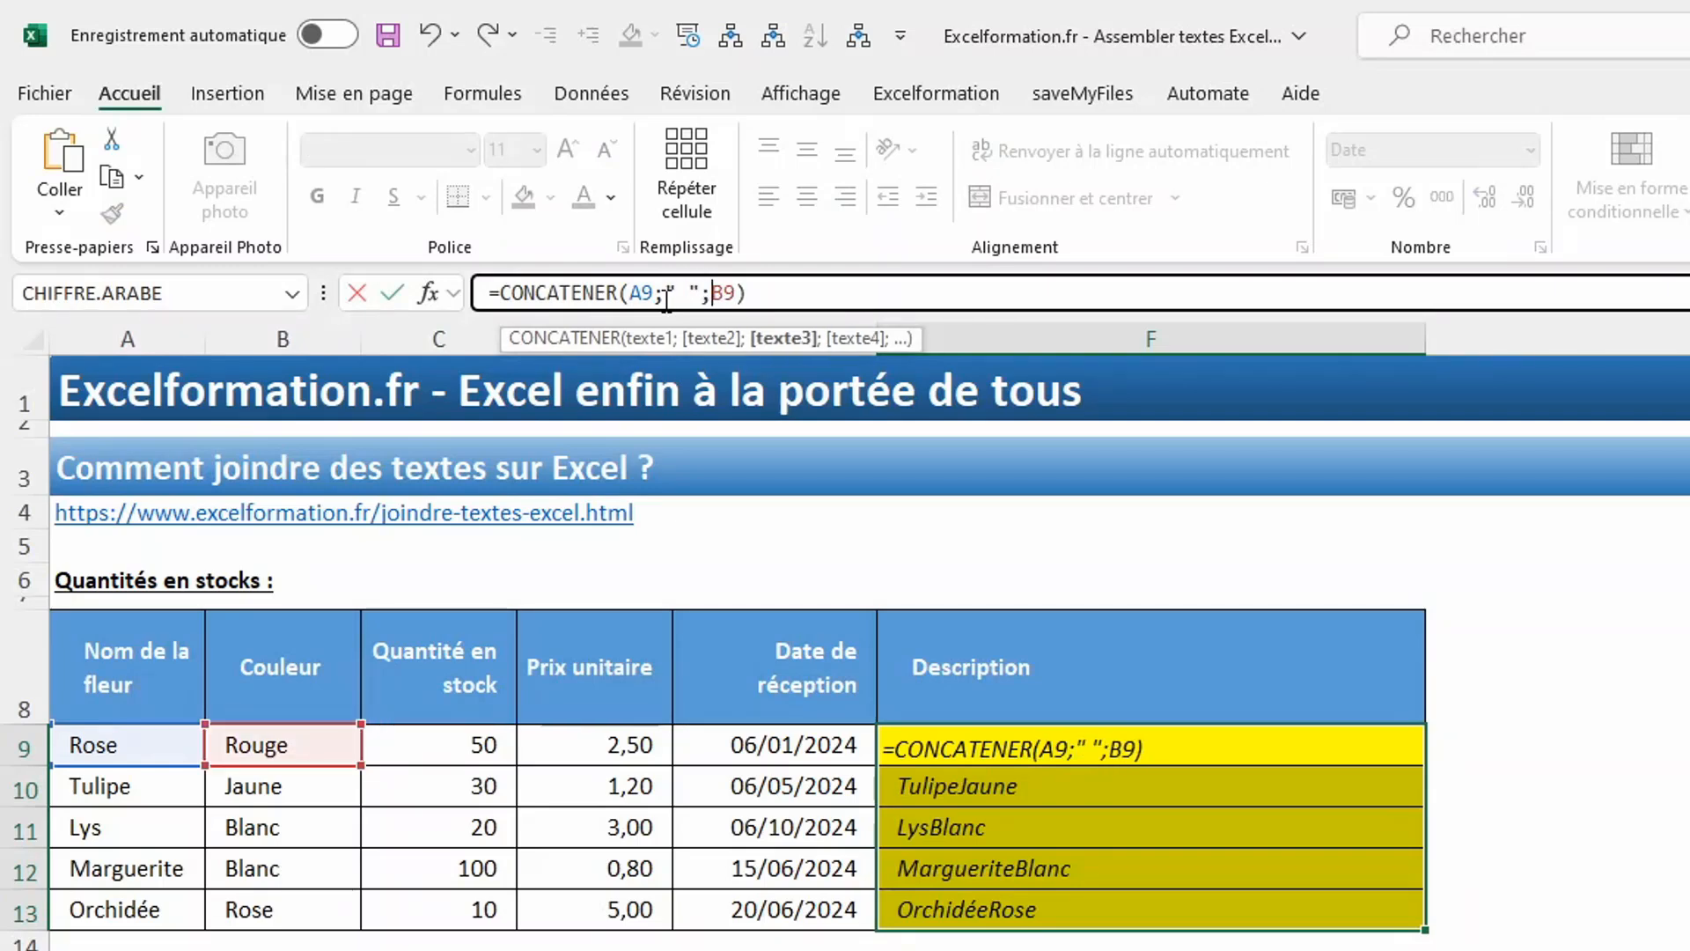
key("ctrl+Return")
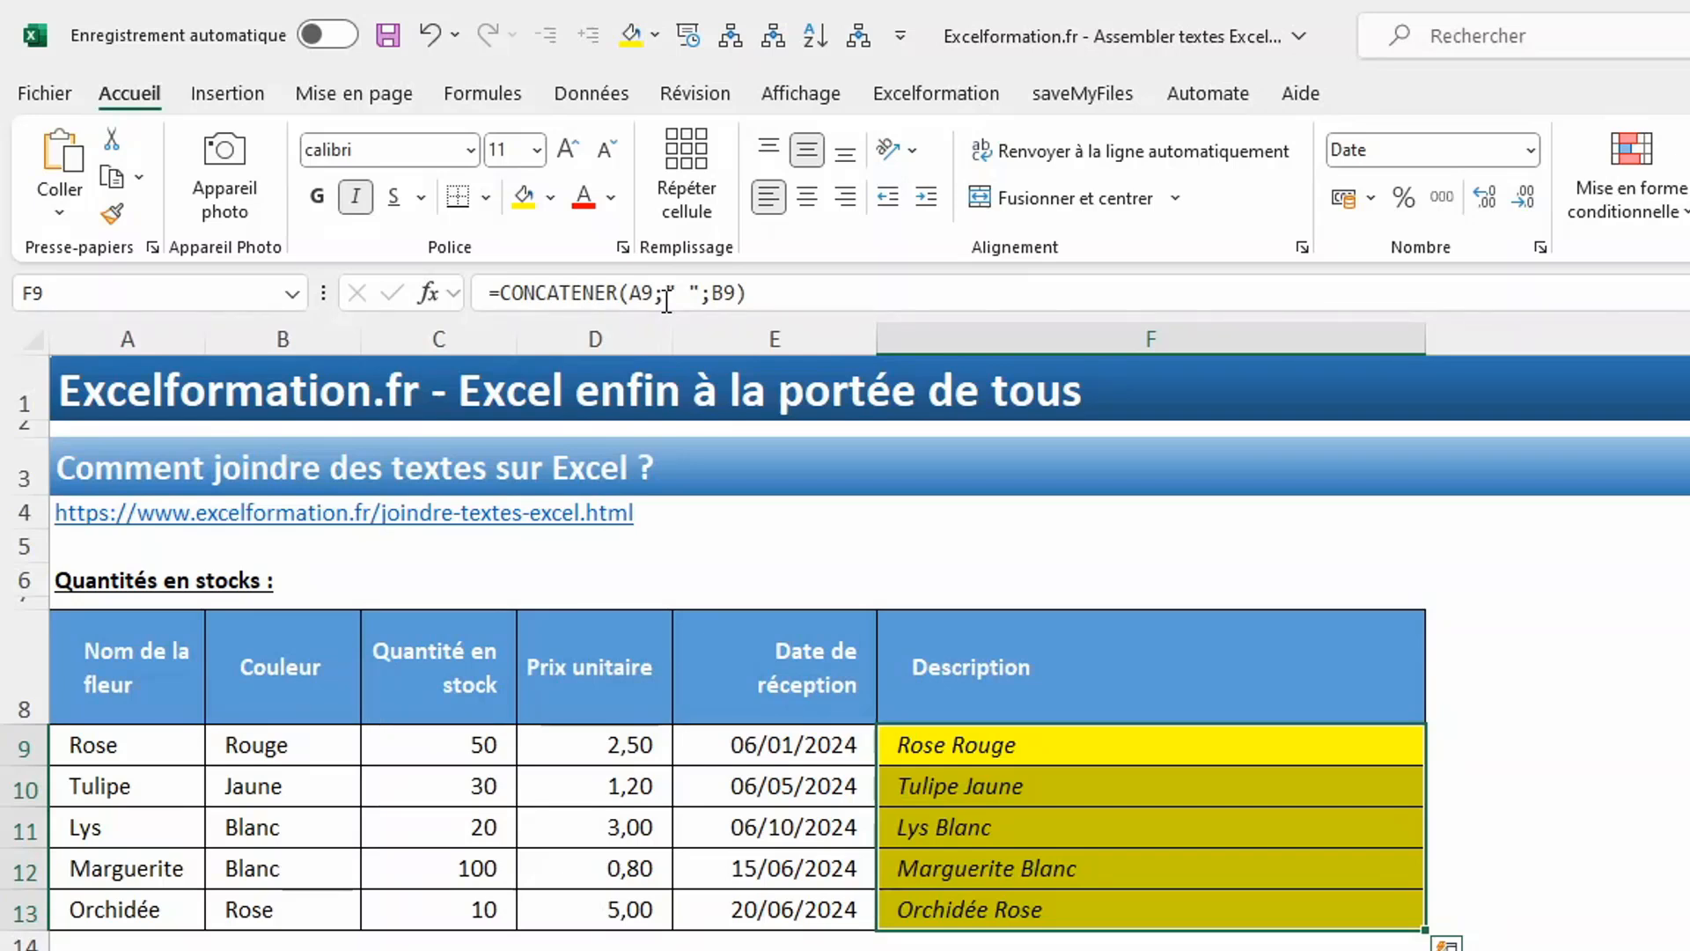
Add the text argument " - Valeur : " after B9 in the Description formula
left_click(739, 295)
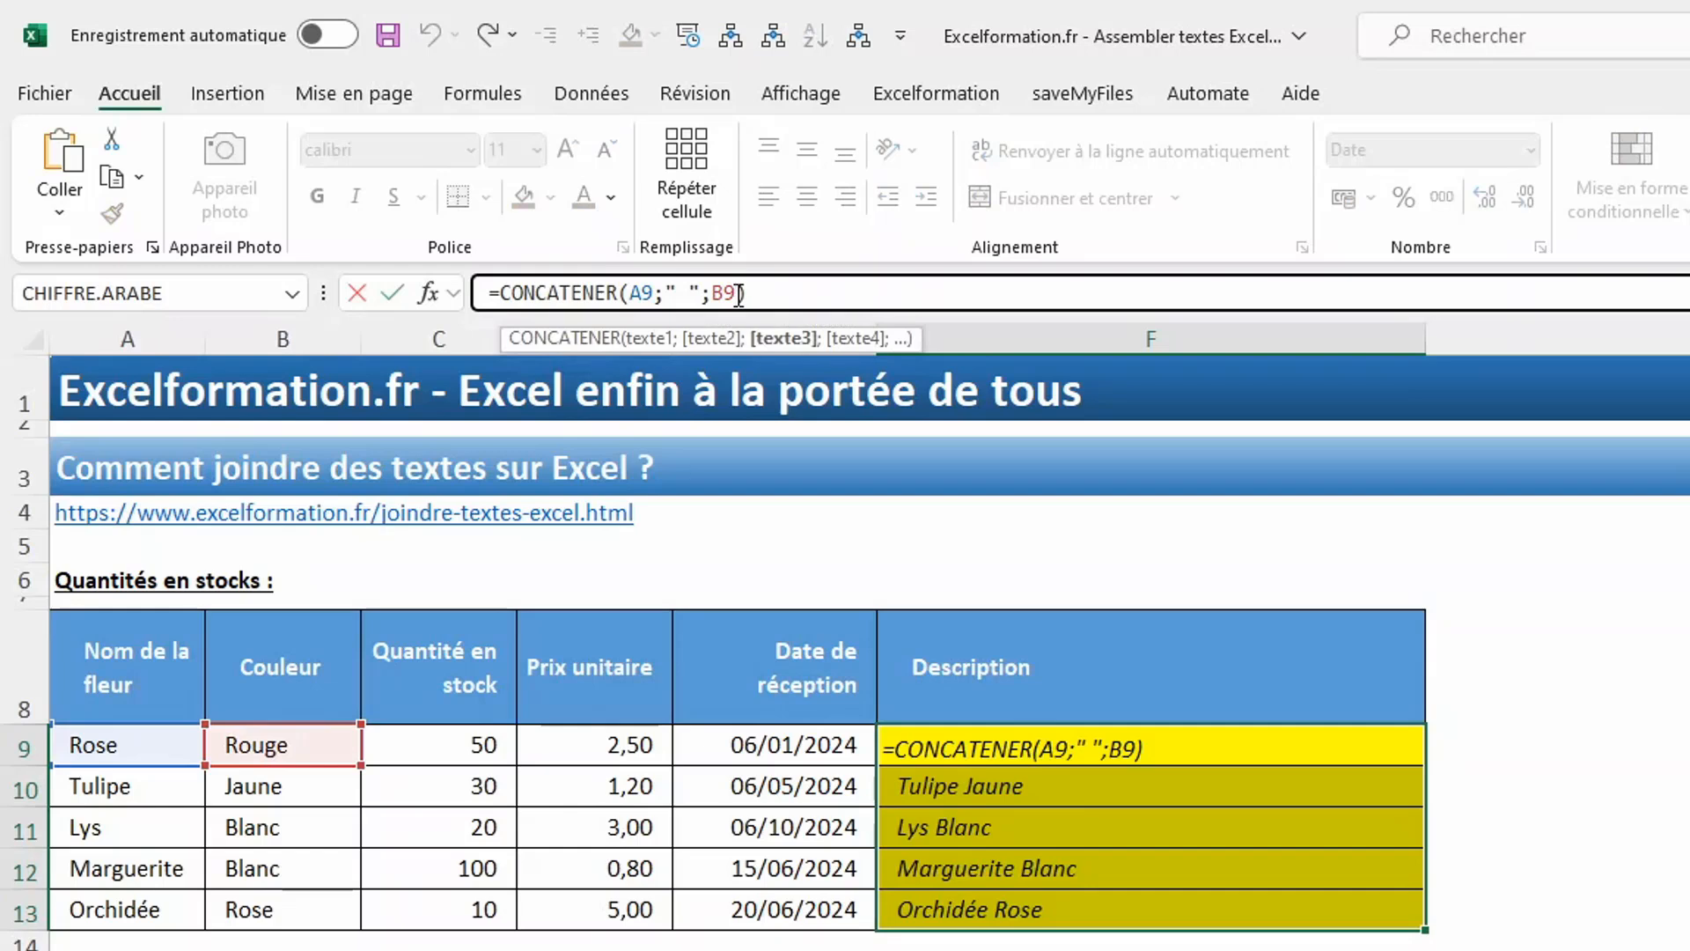
type(";")
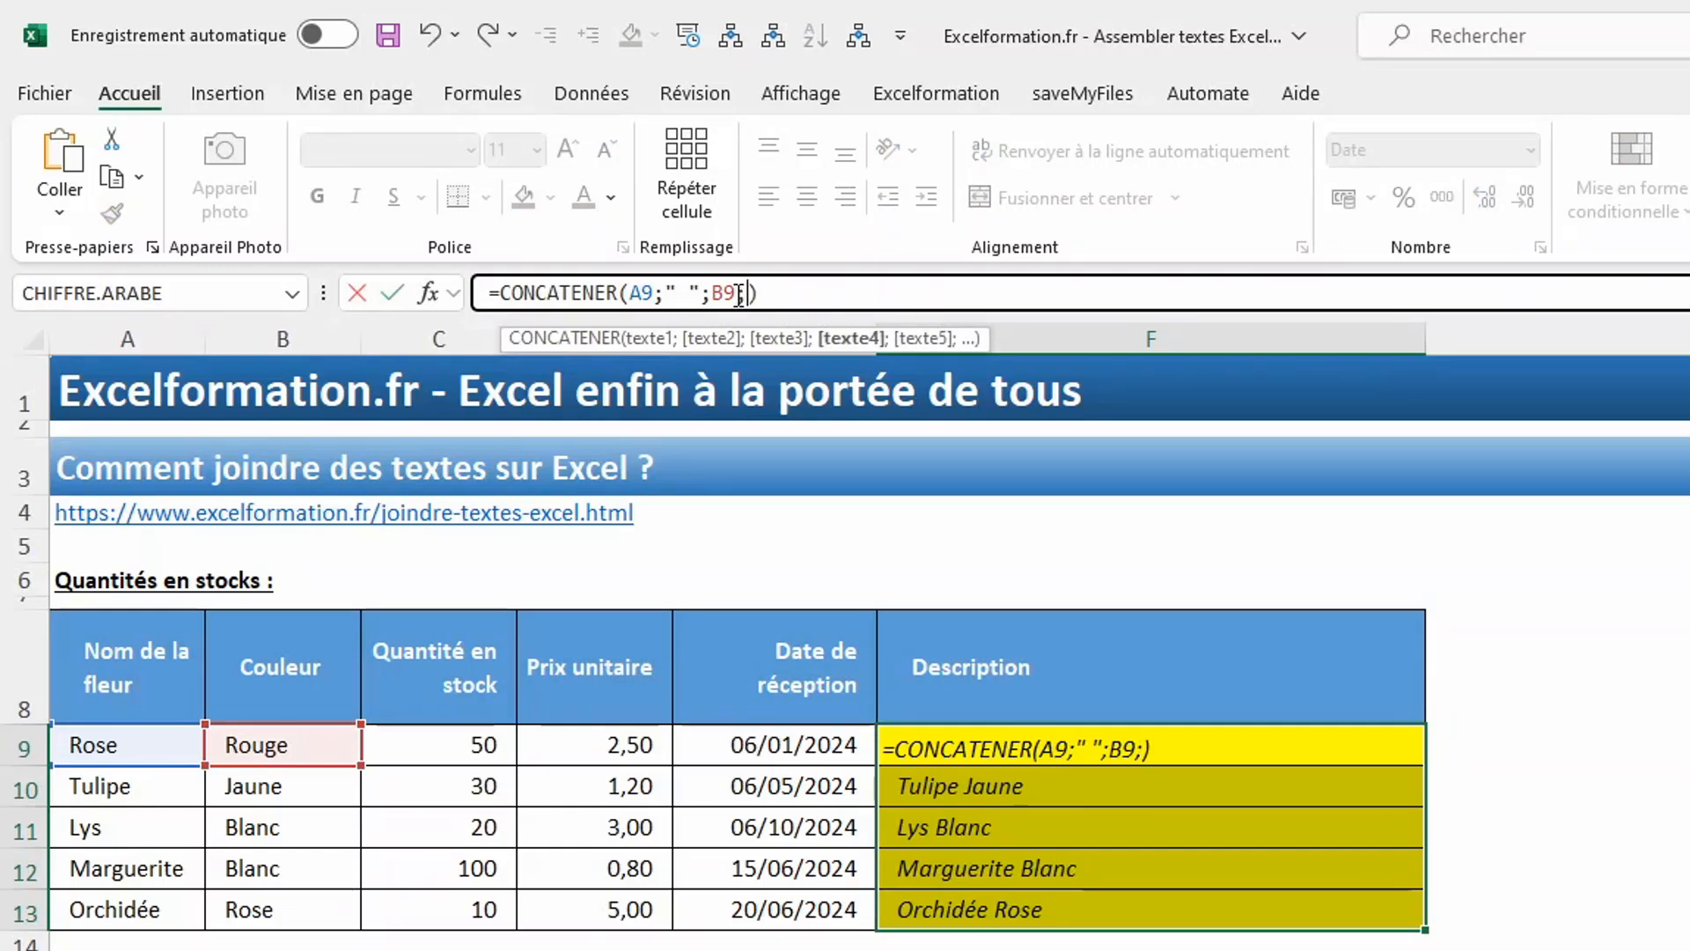
type("\" \";B9;\" ")
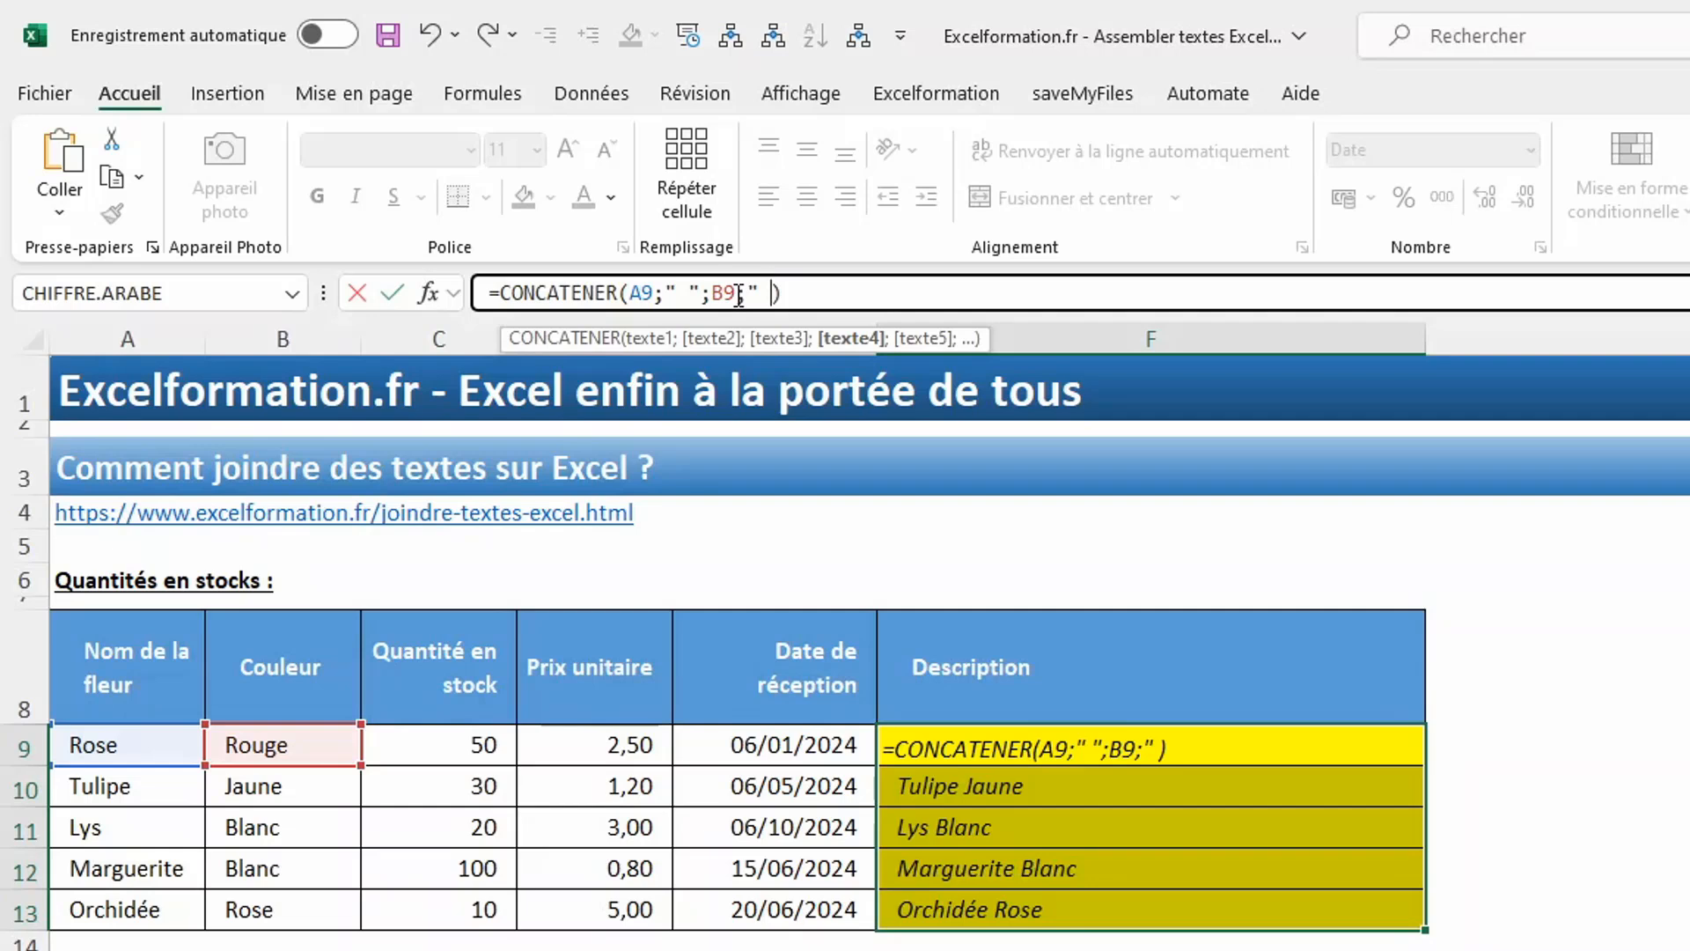
type("- Valeur ")
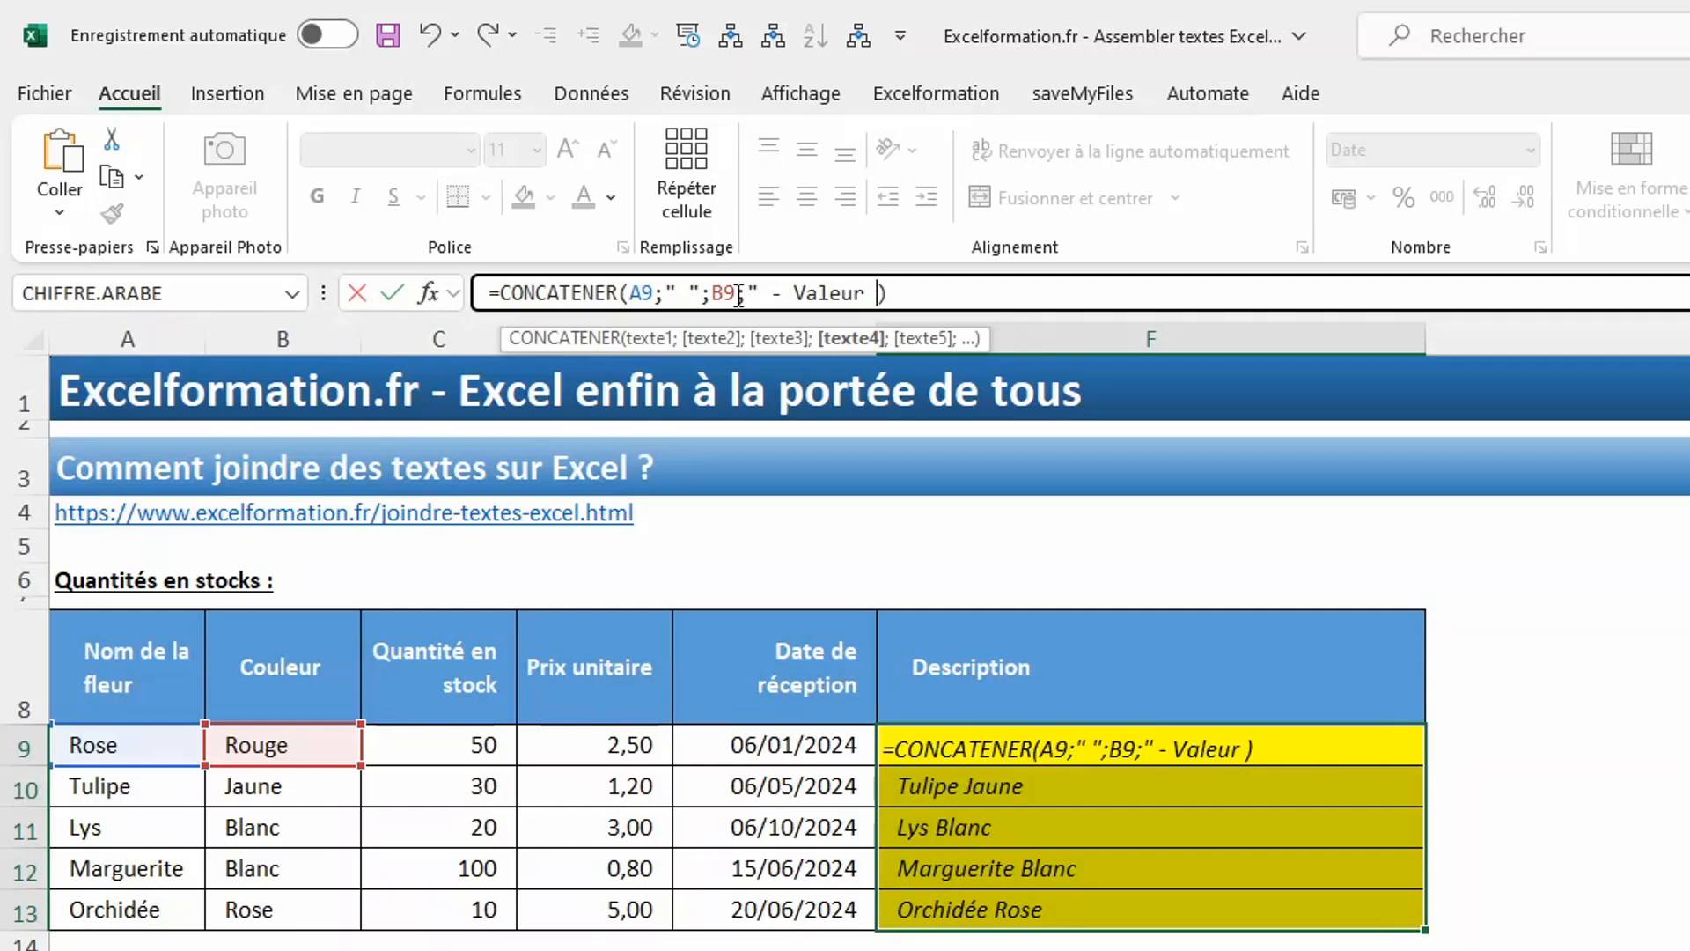
type(":")
type("\";")
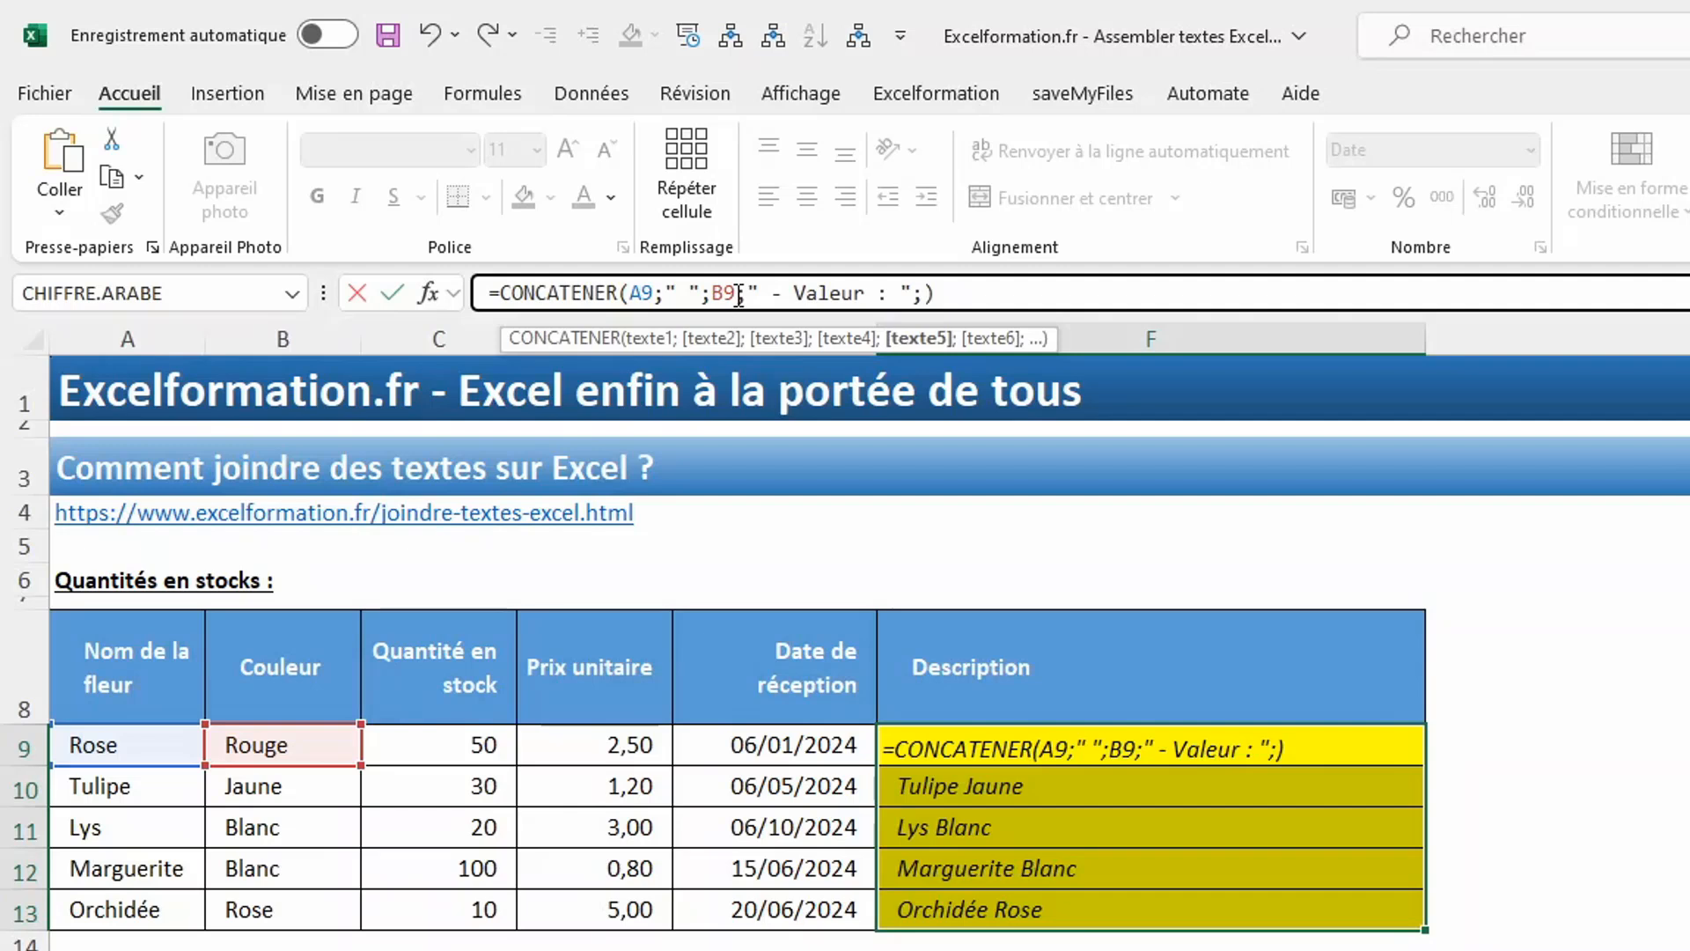
Append the stock value C9*D9 and the text "€" to the formula, and apply it to F9:F13
left_click(483, 755)
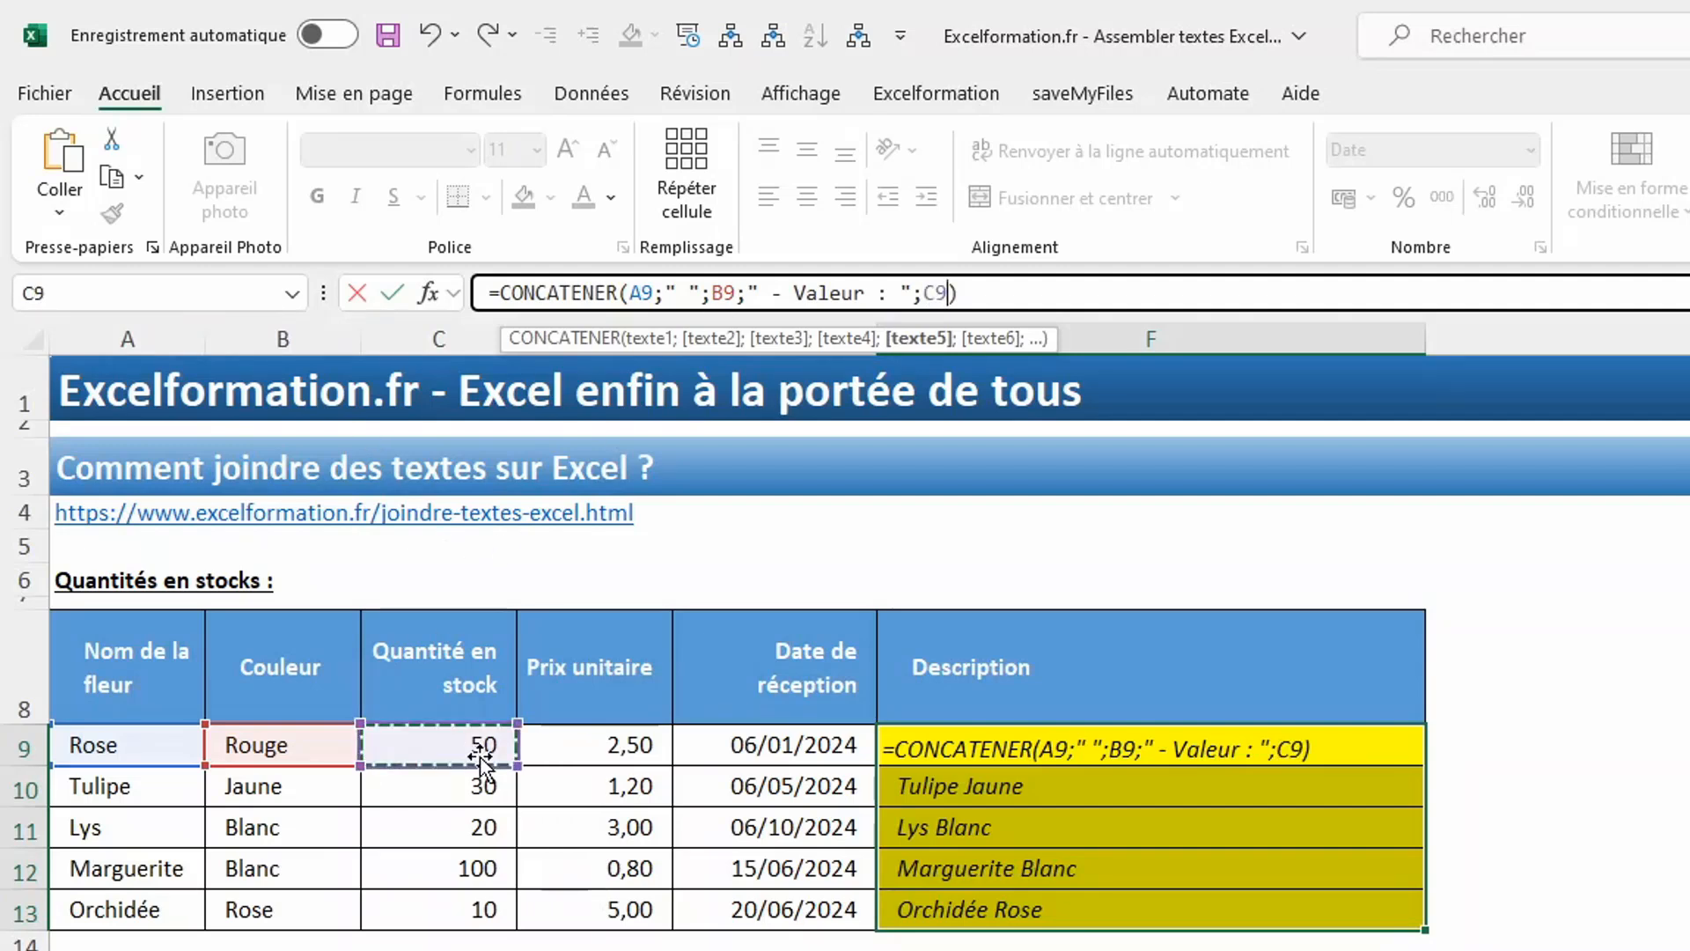
type("*")
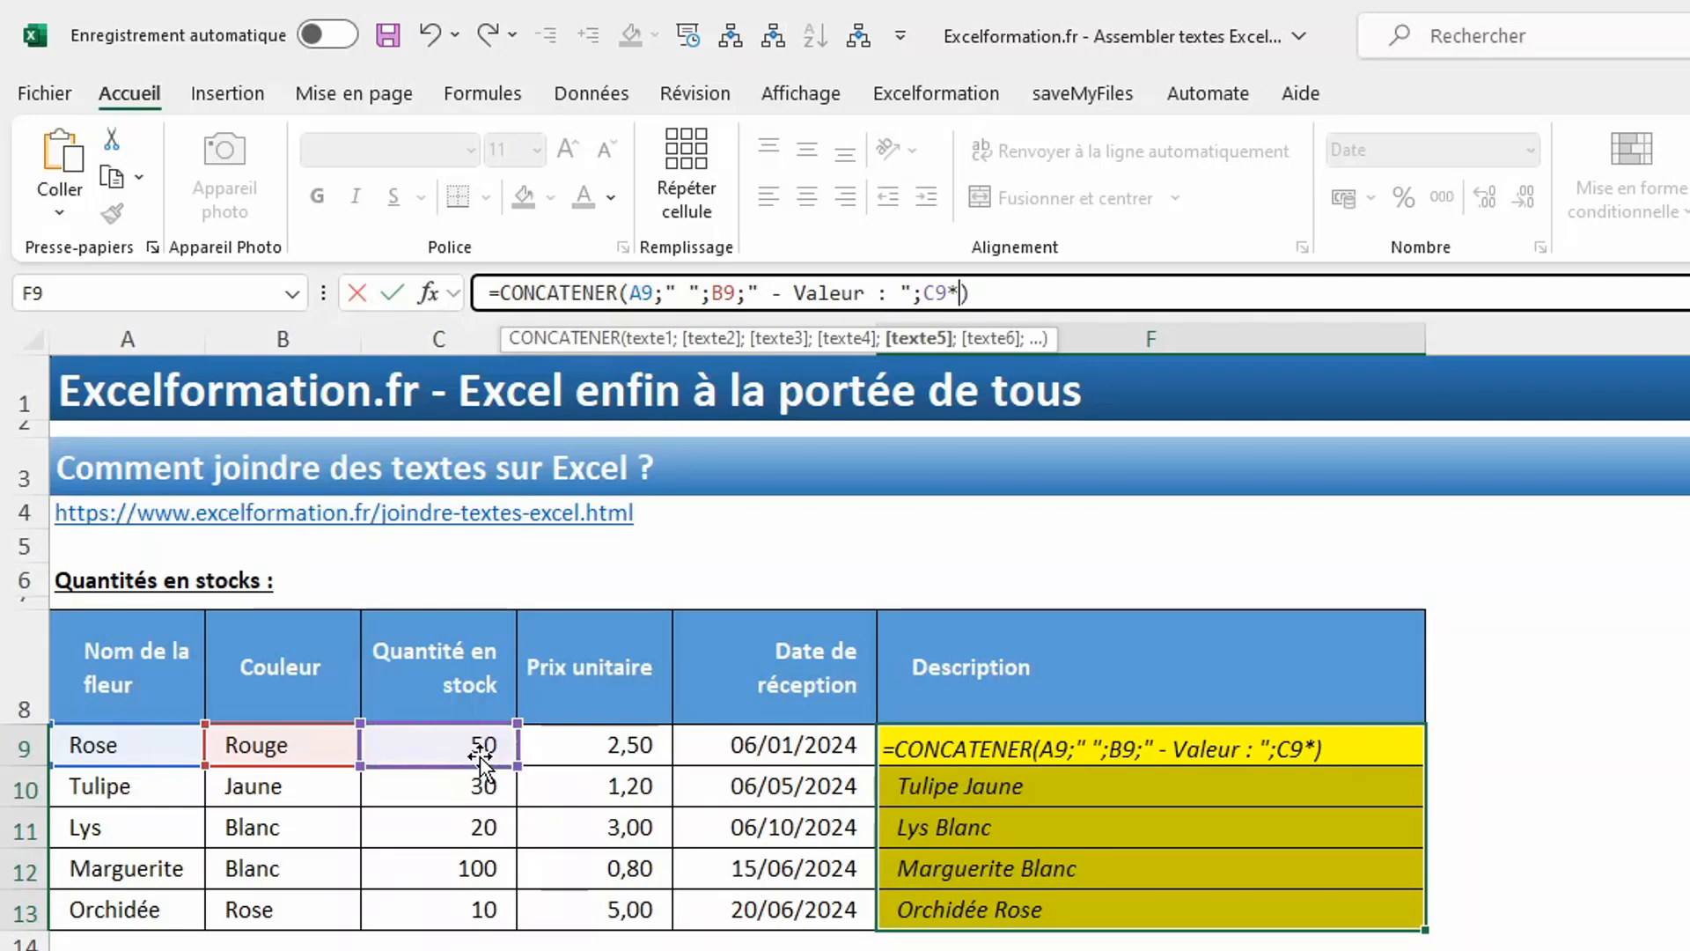
left_click(581, 757)
type(";\"")
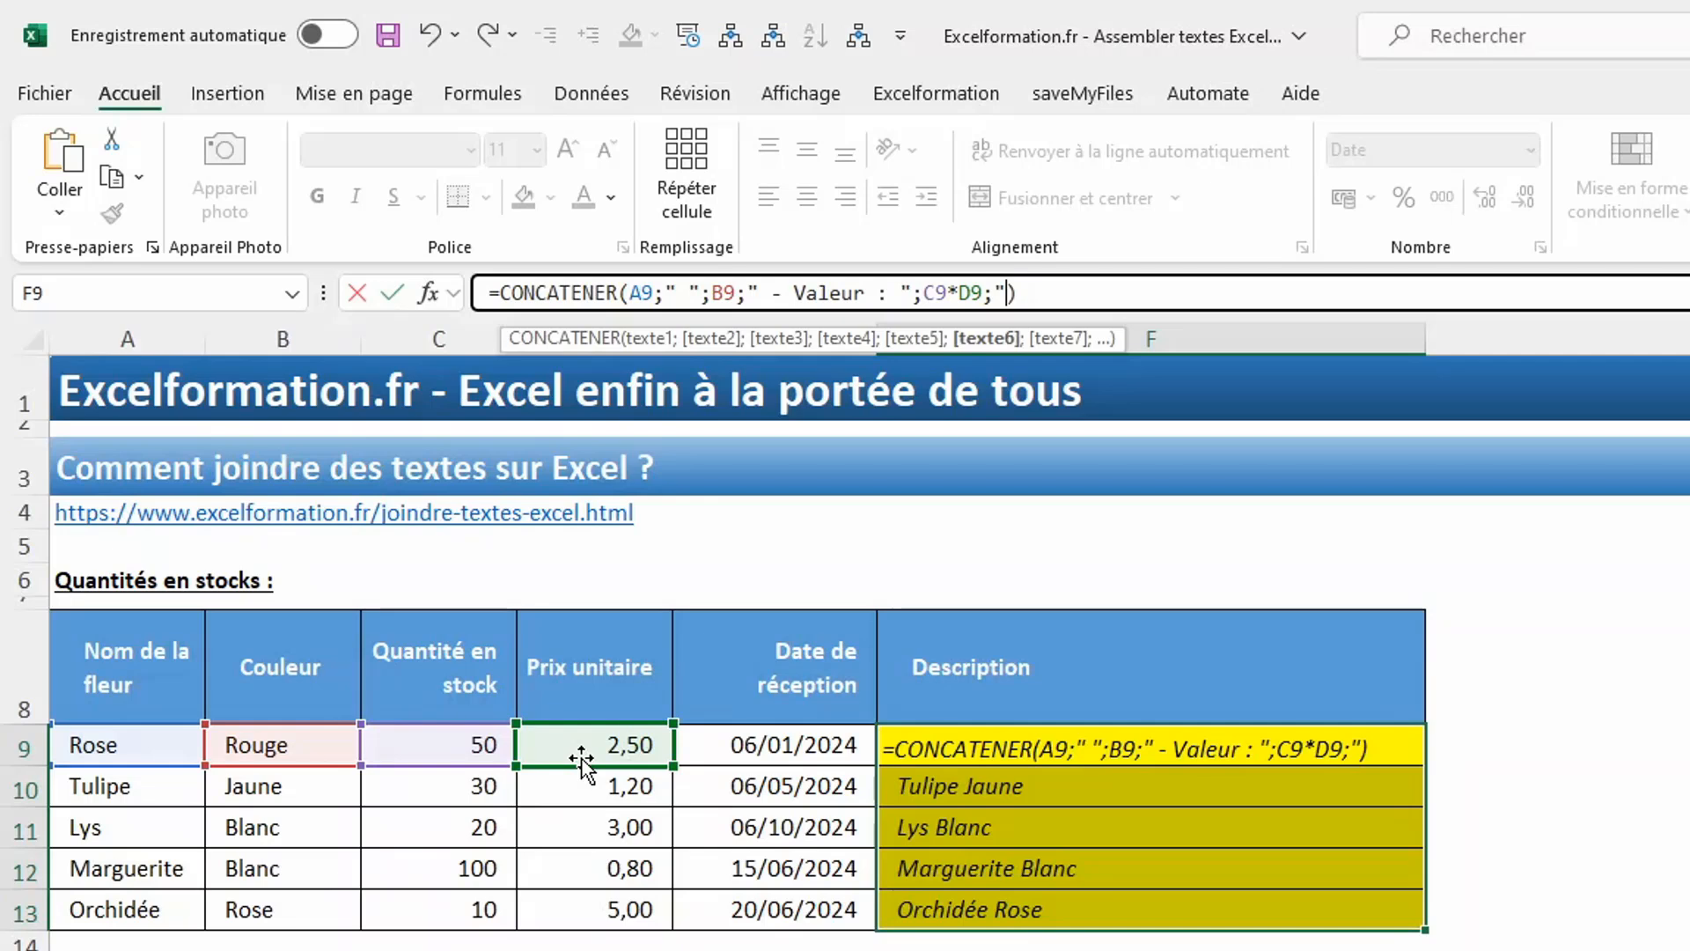
type("€\"")
key("ctrl+Return")
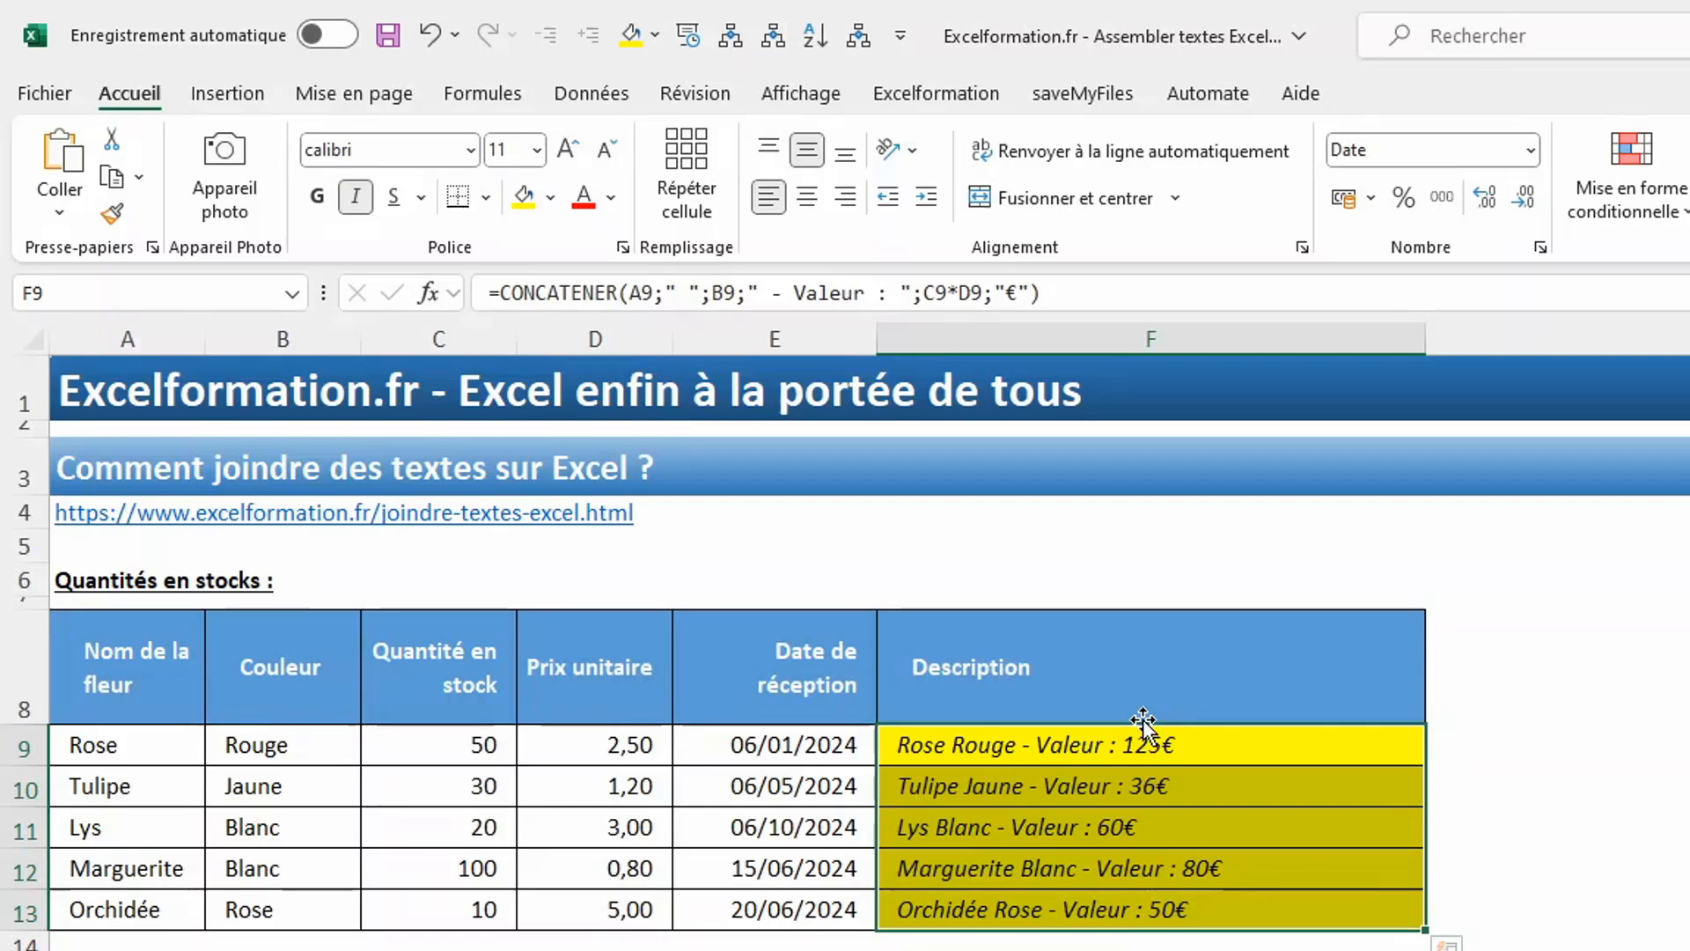
Clear the stock quantity of the Tulipe row in cell C10
left_click(441, 781)
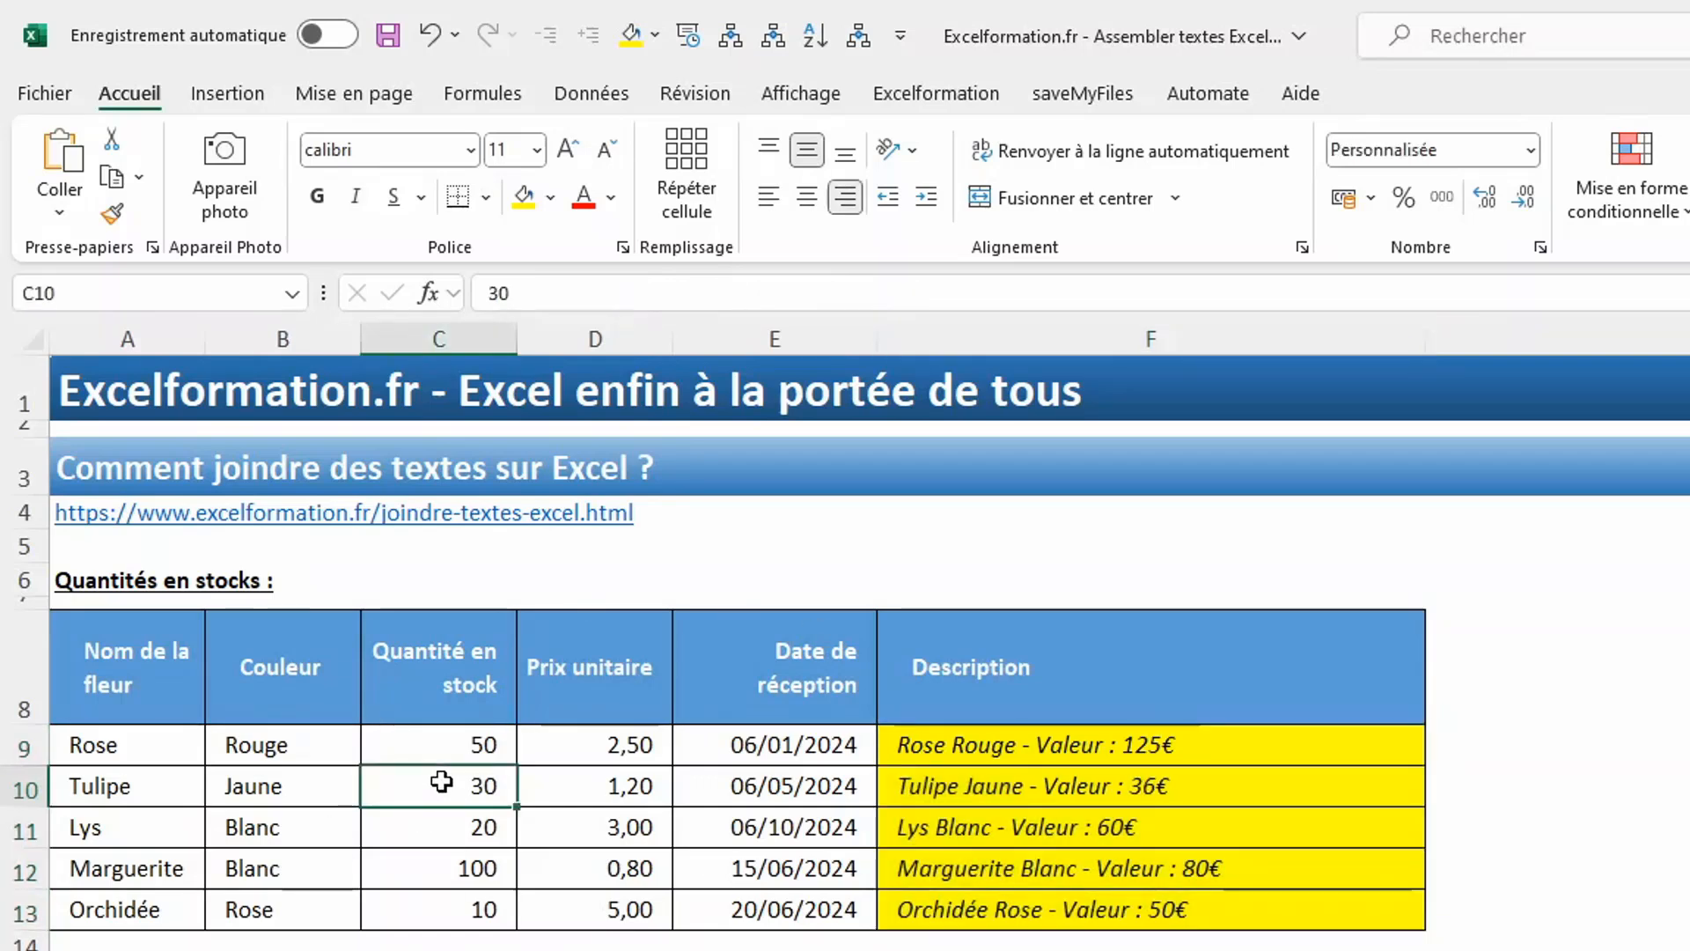
key("Delete")
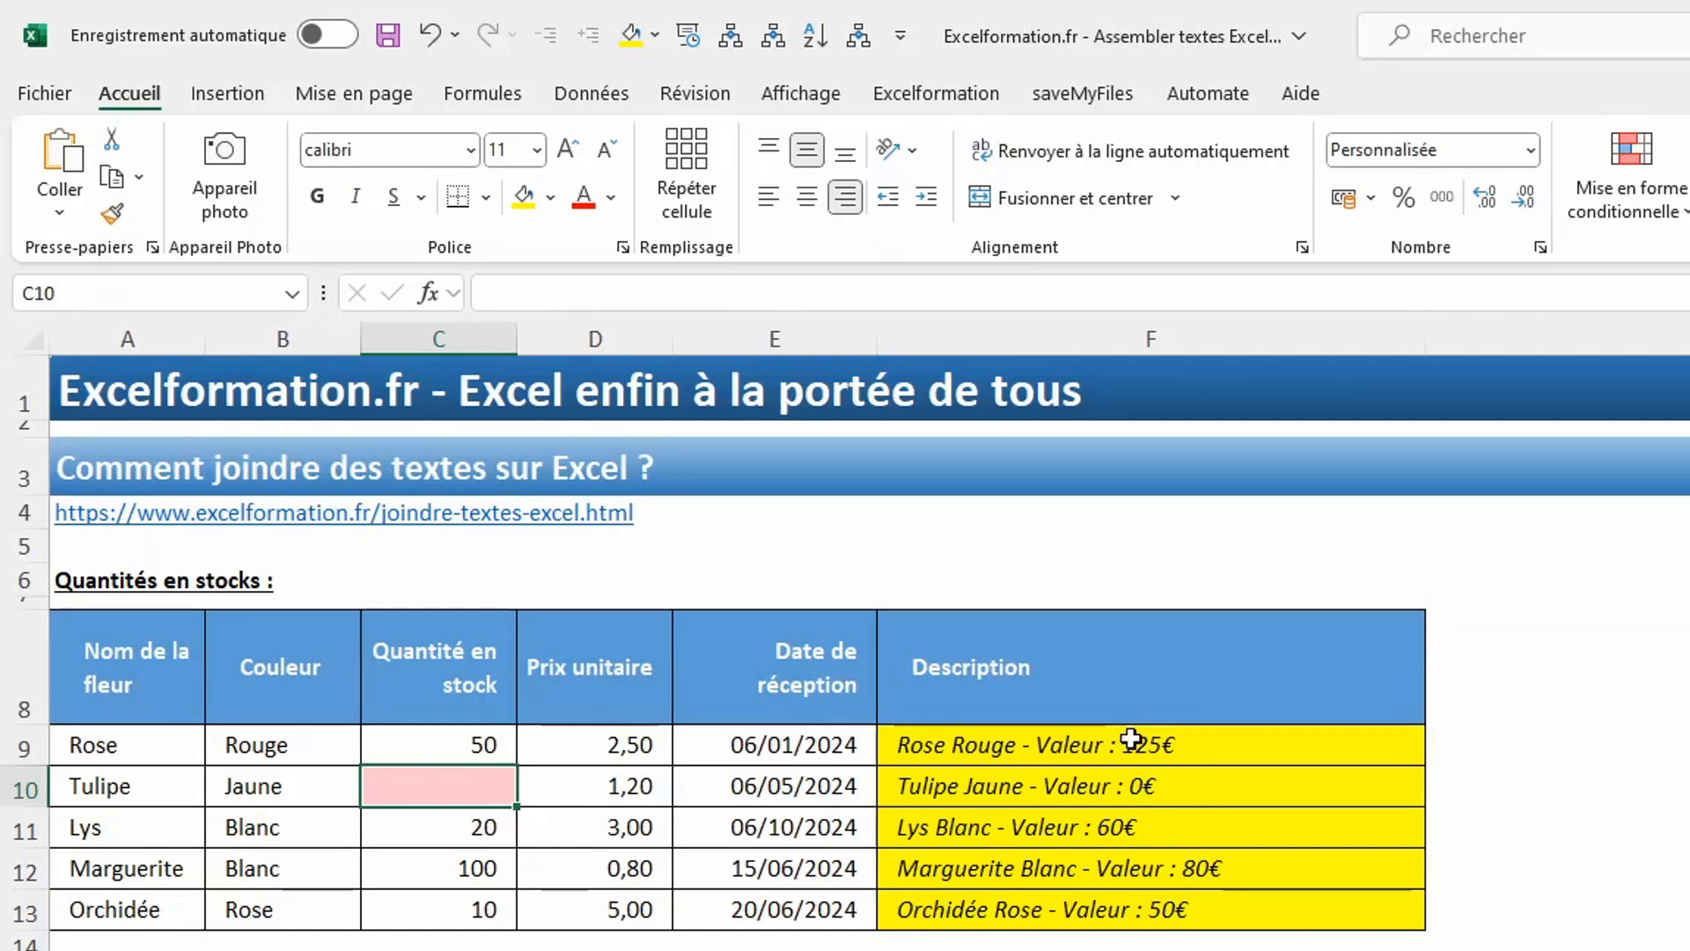
Extend the "€" text to "€ (" in the F9:F13 Description formula and add an SI function testing C9>0
left_click_drag(1132, 744, 1122, 910)
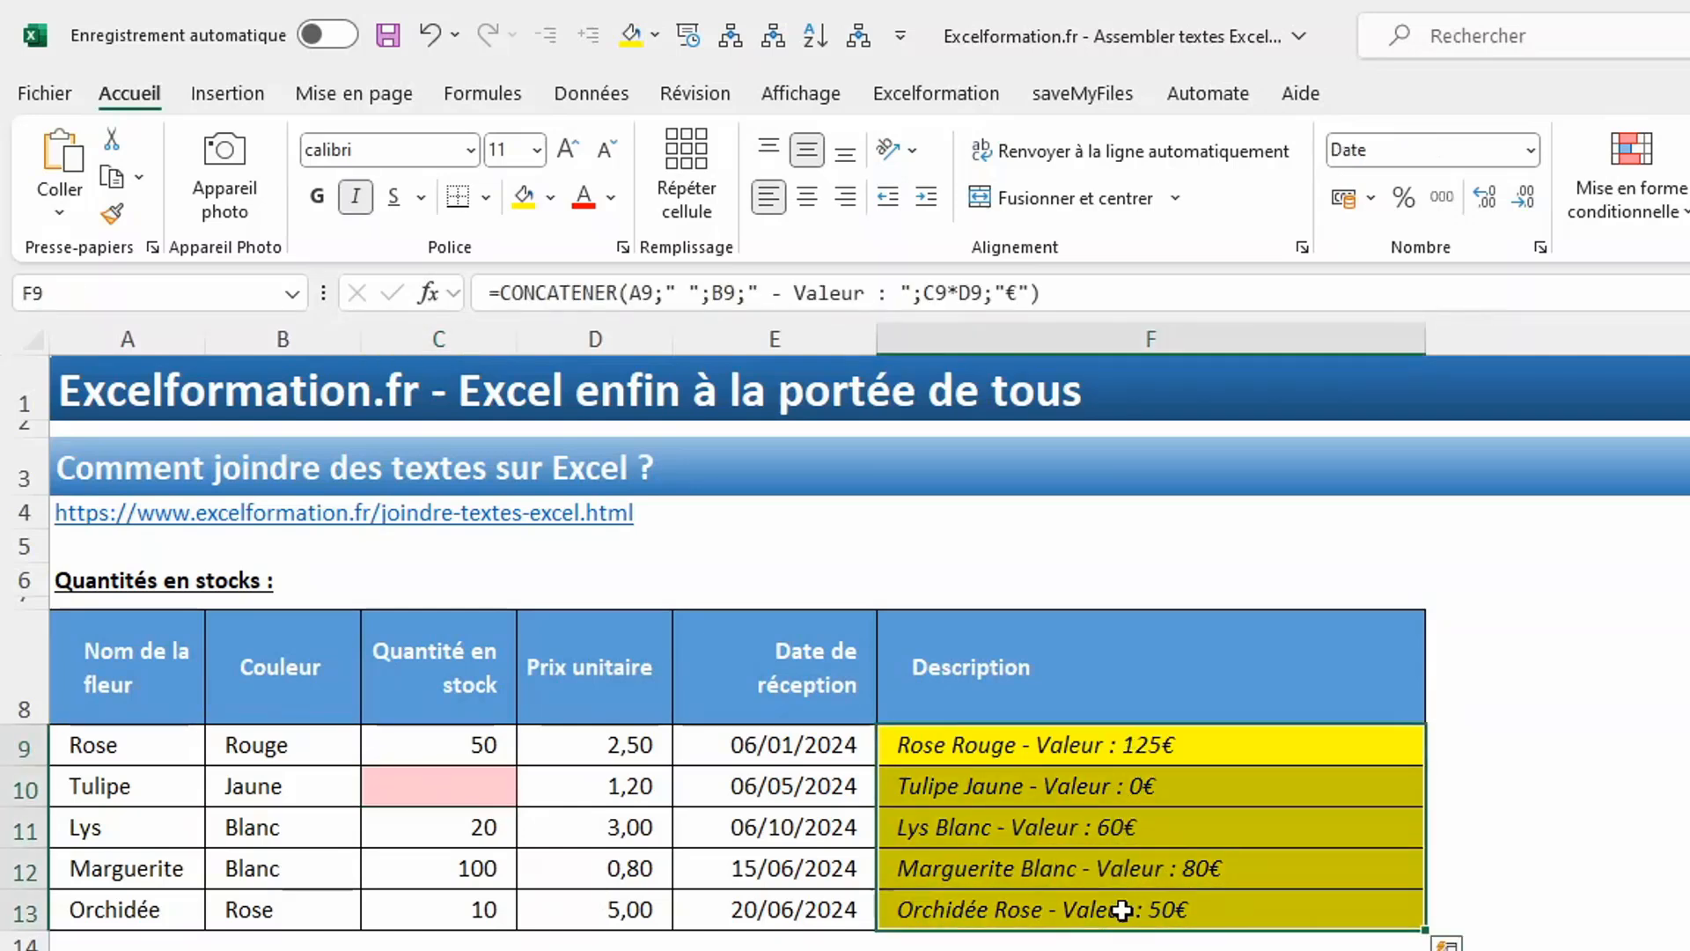
left_click(1030, 295)
type("(\"")
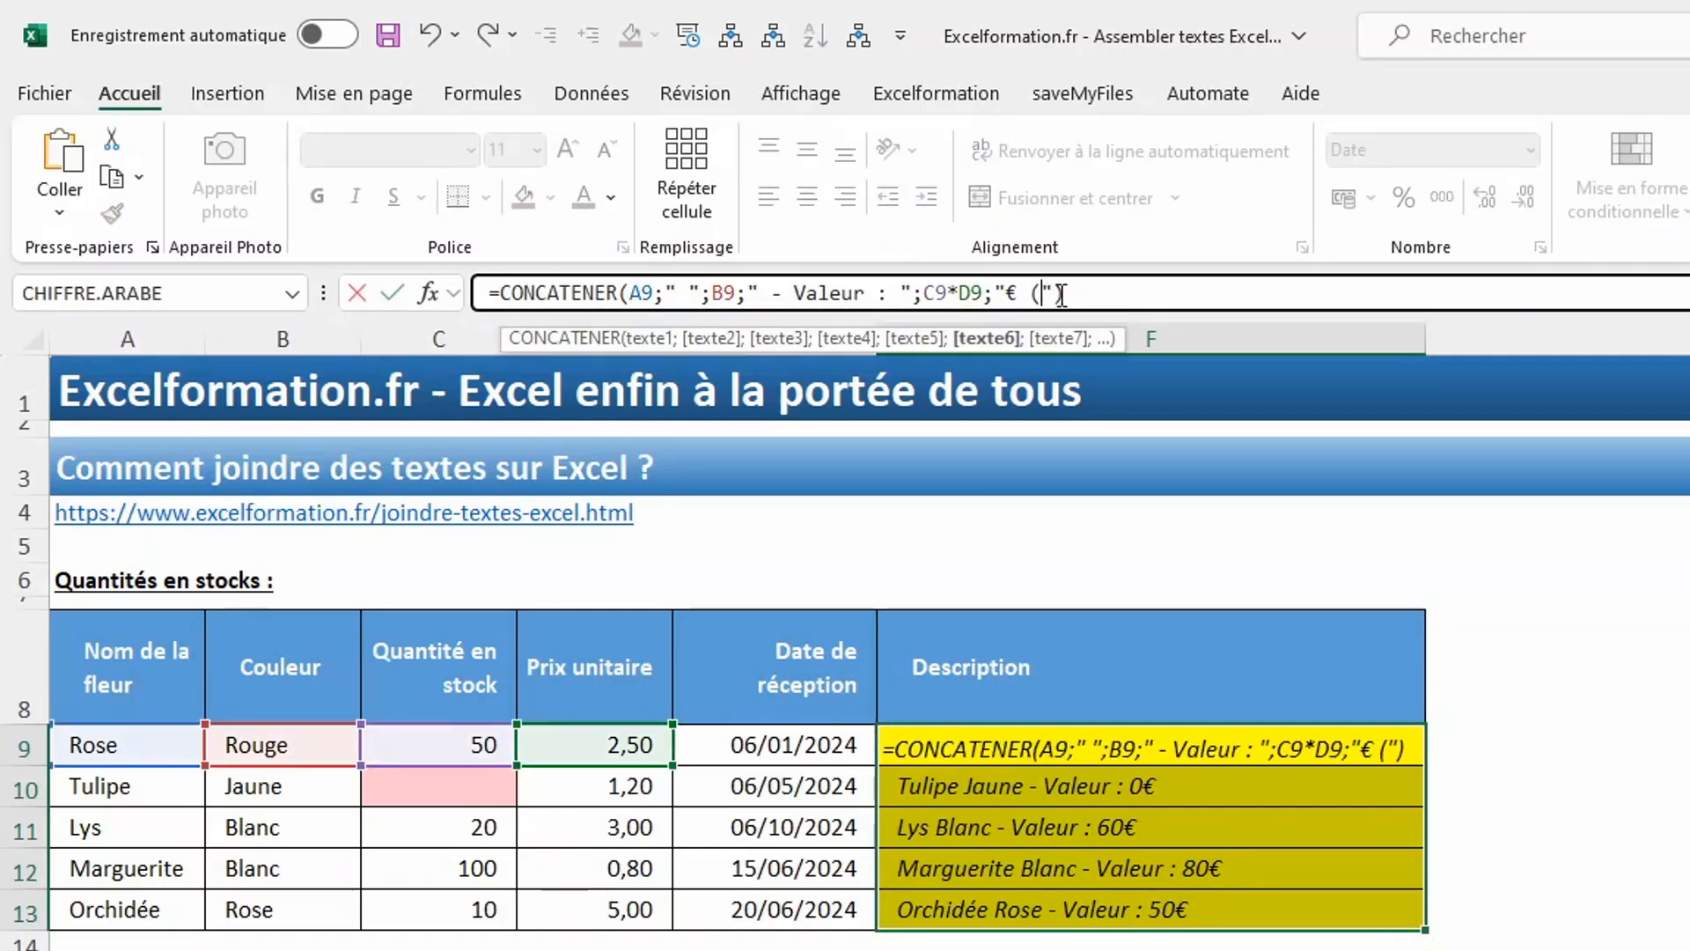
type(";")
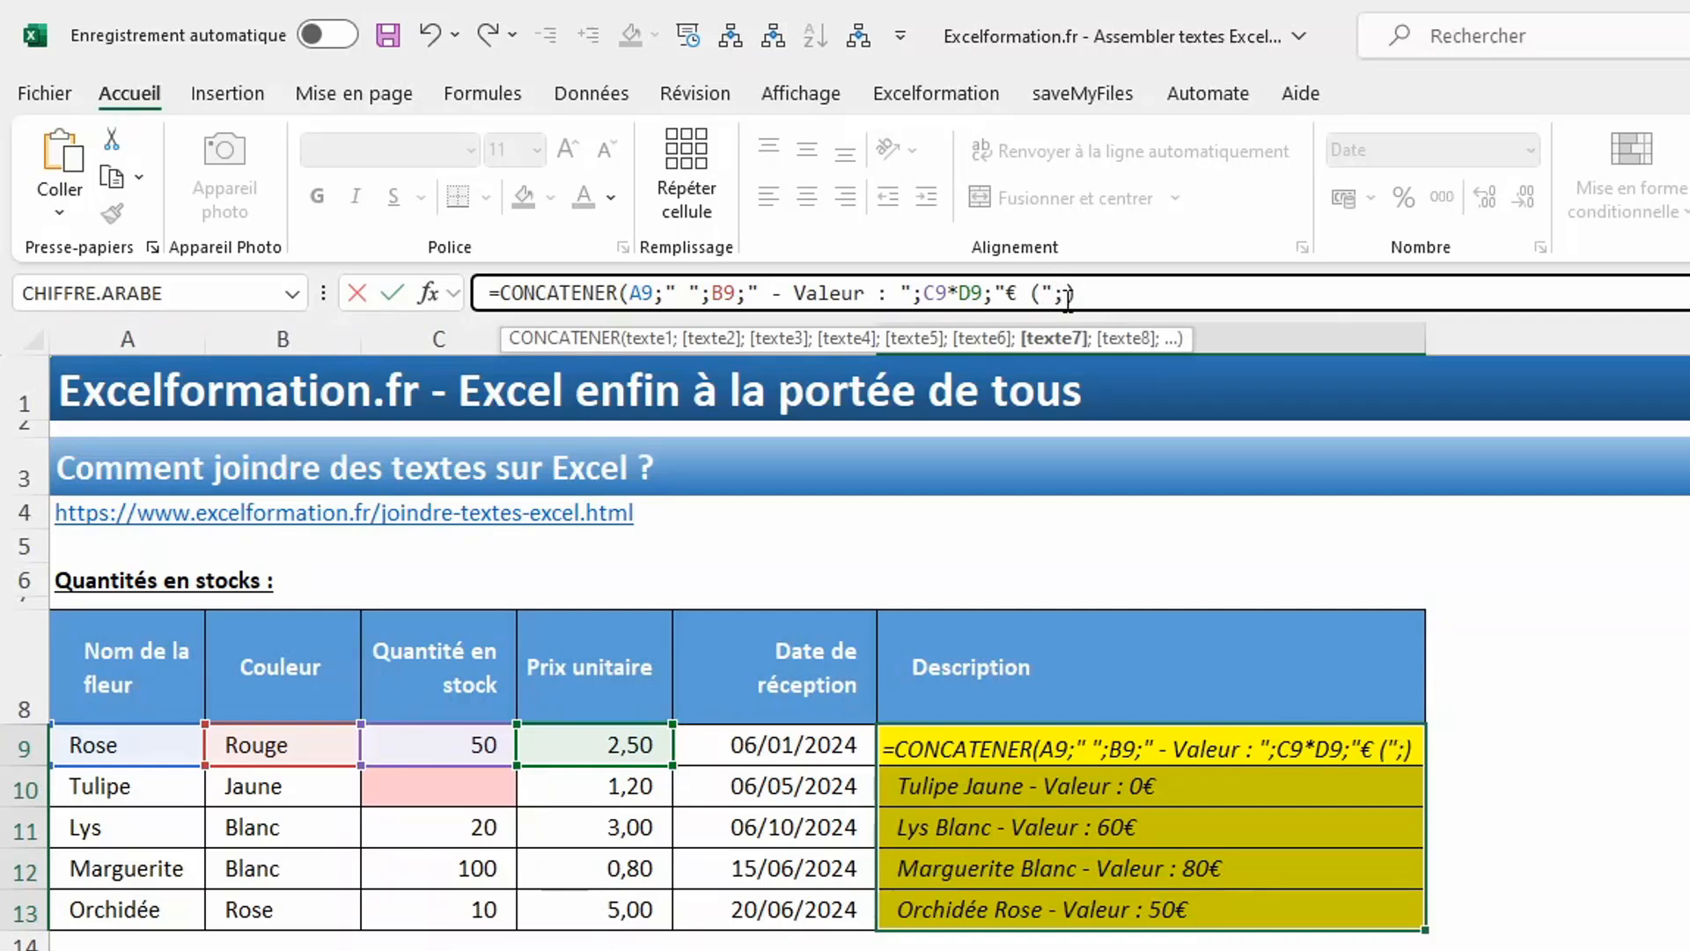
type("si(")
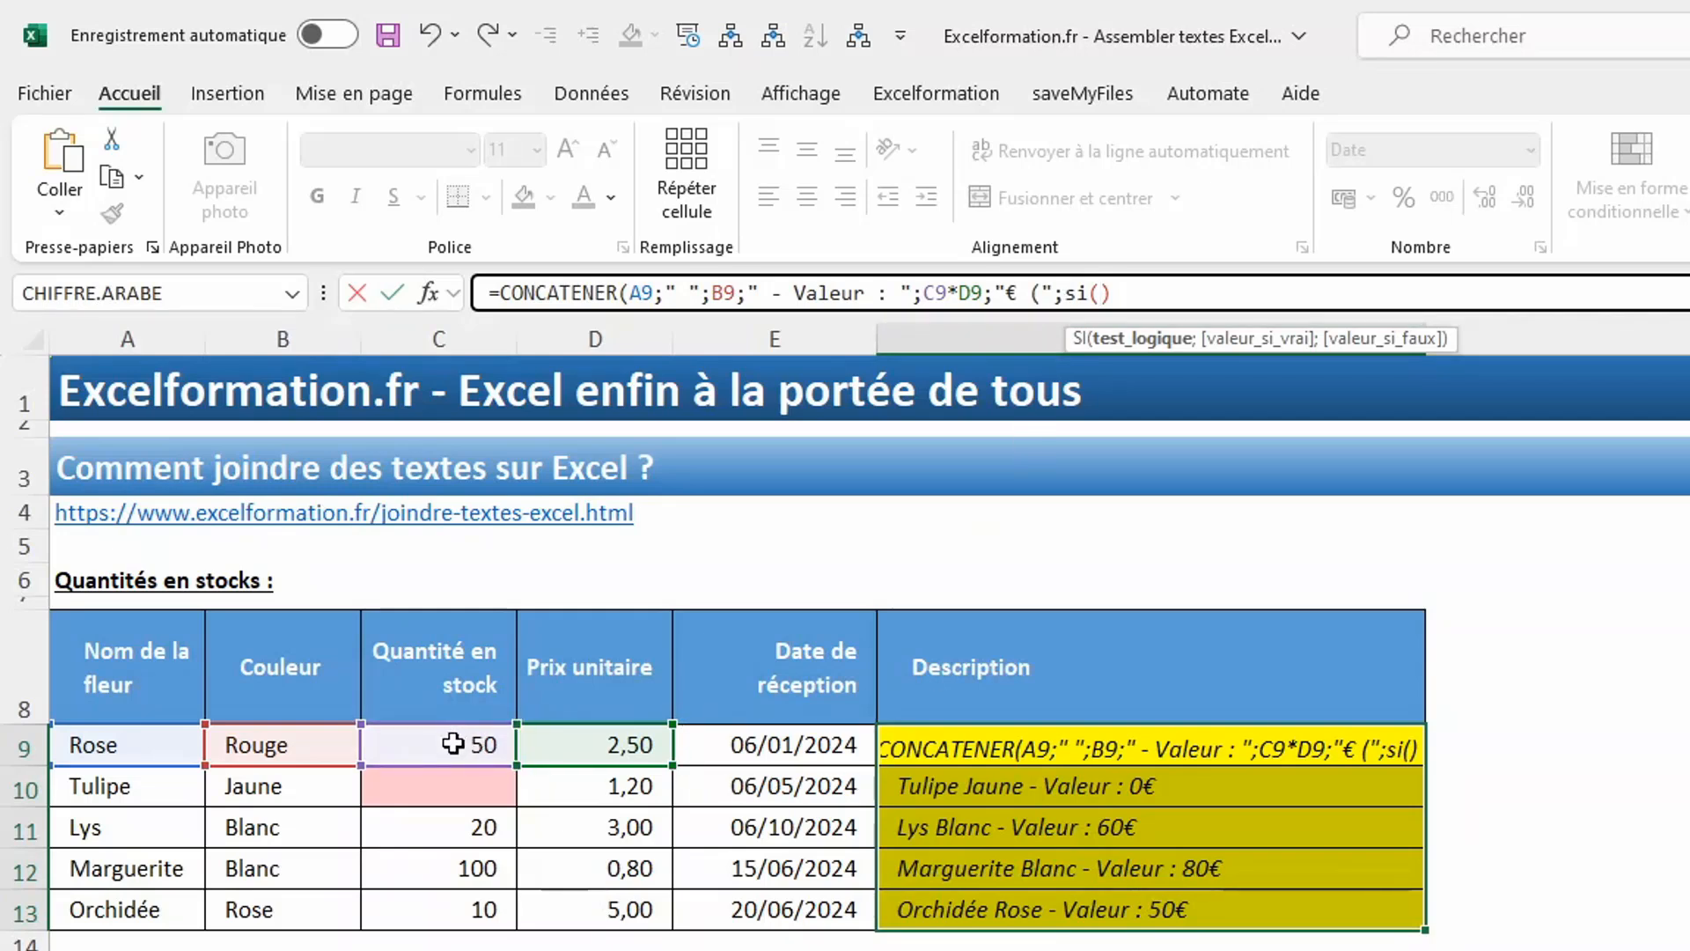
left_click(452, 744)
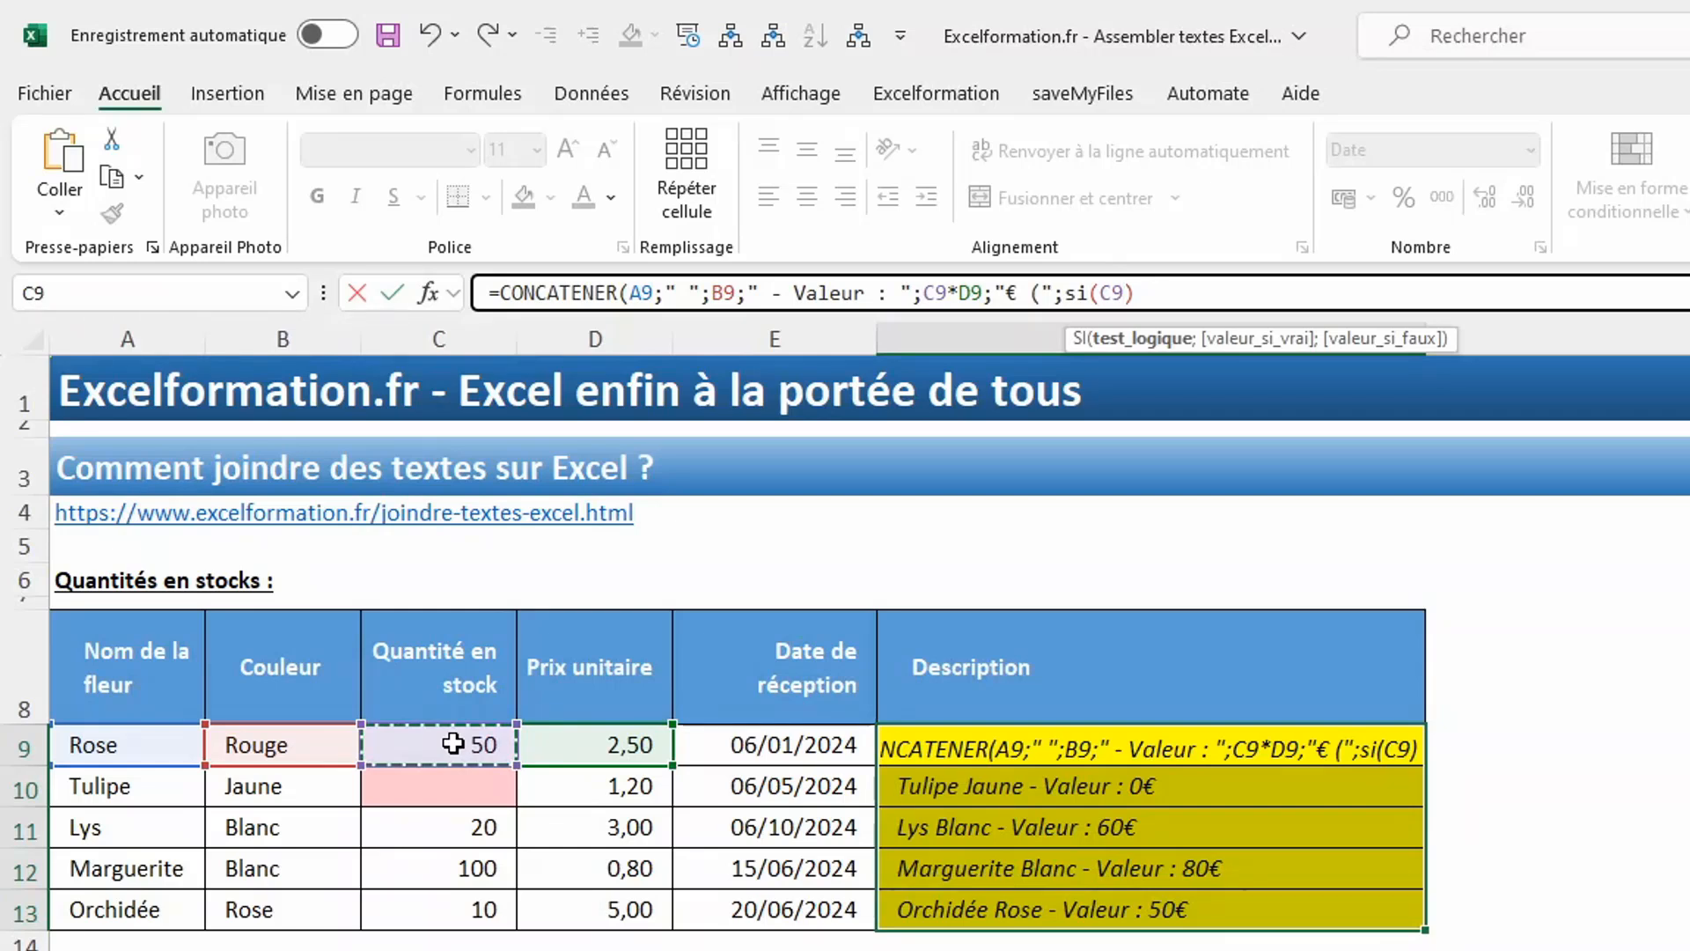
type(">0")
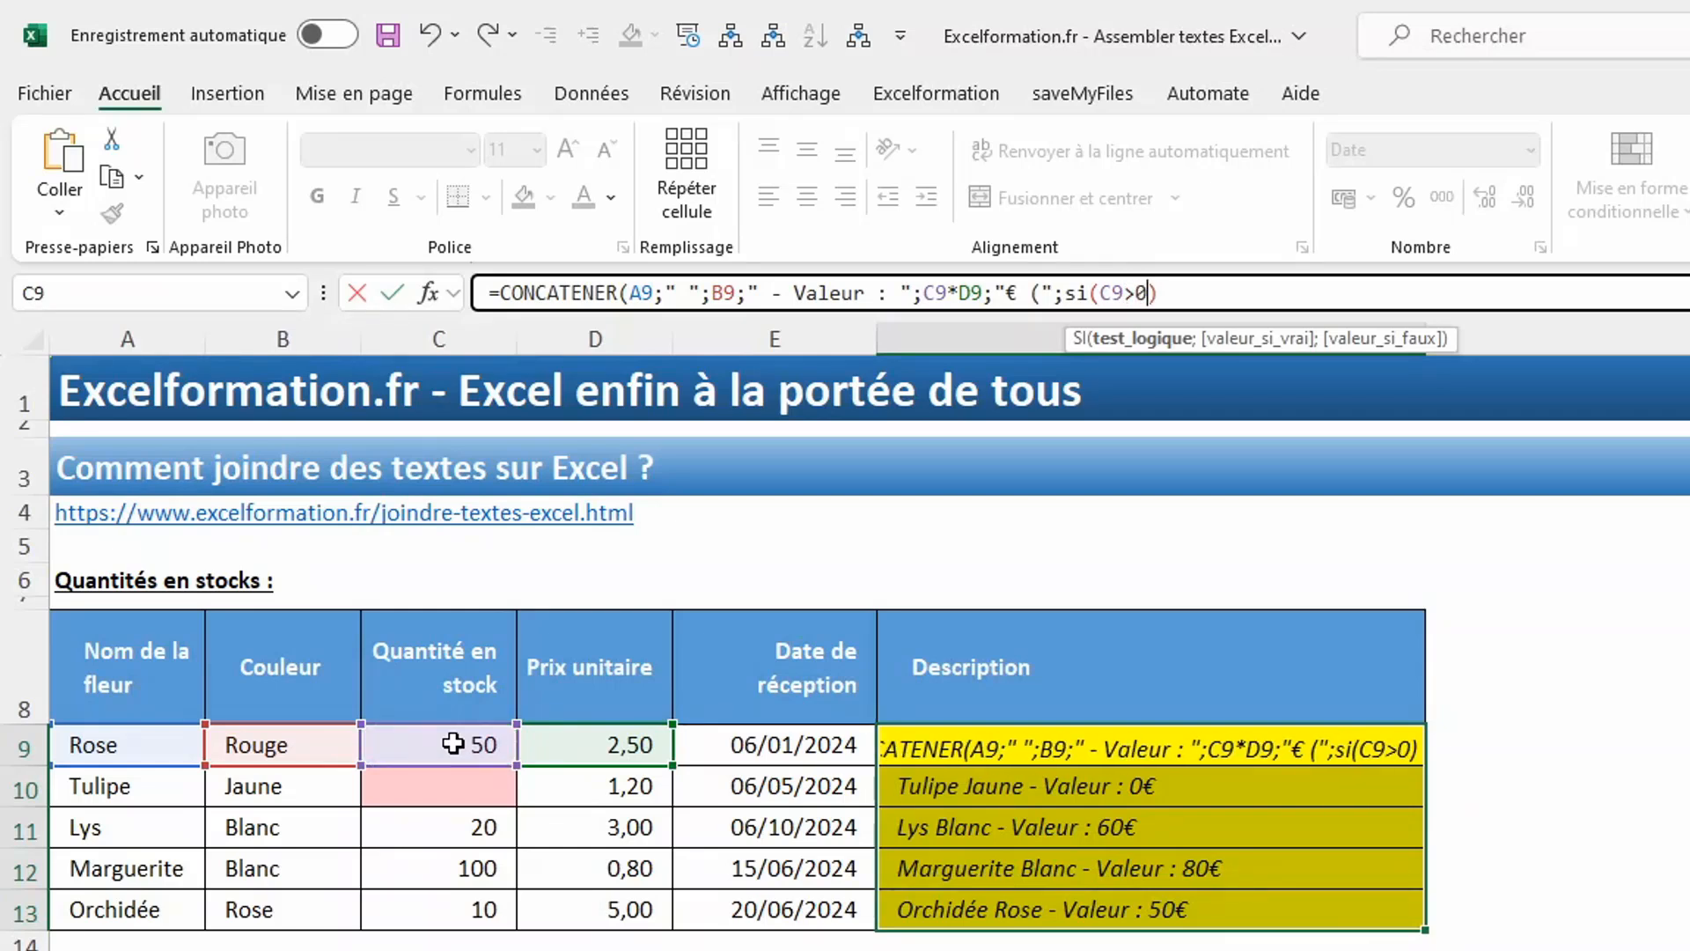
Make the SI function return "En Stock" when true and "Rupture" when false
type(";\"")
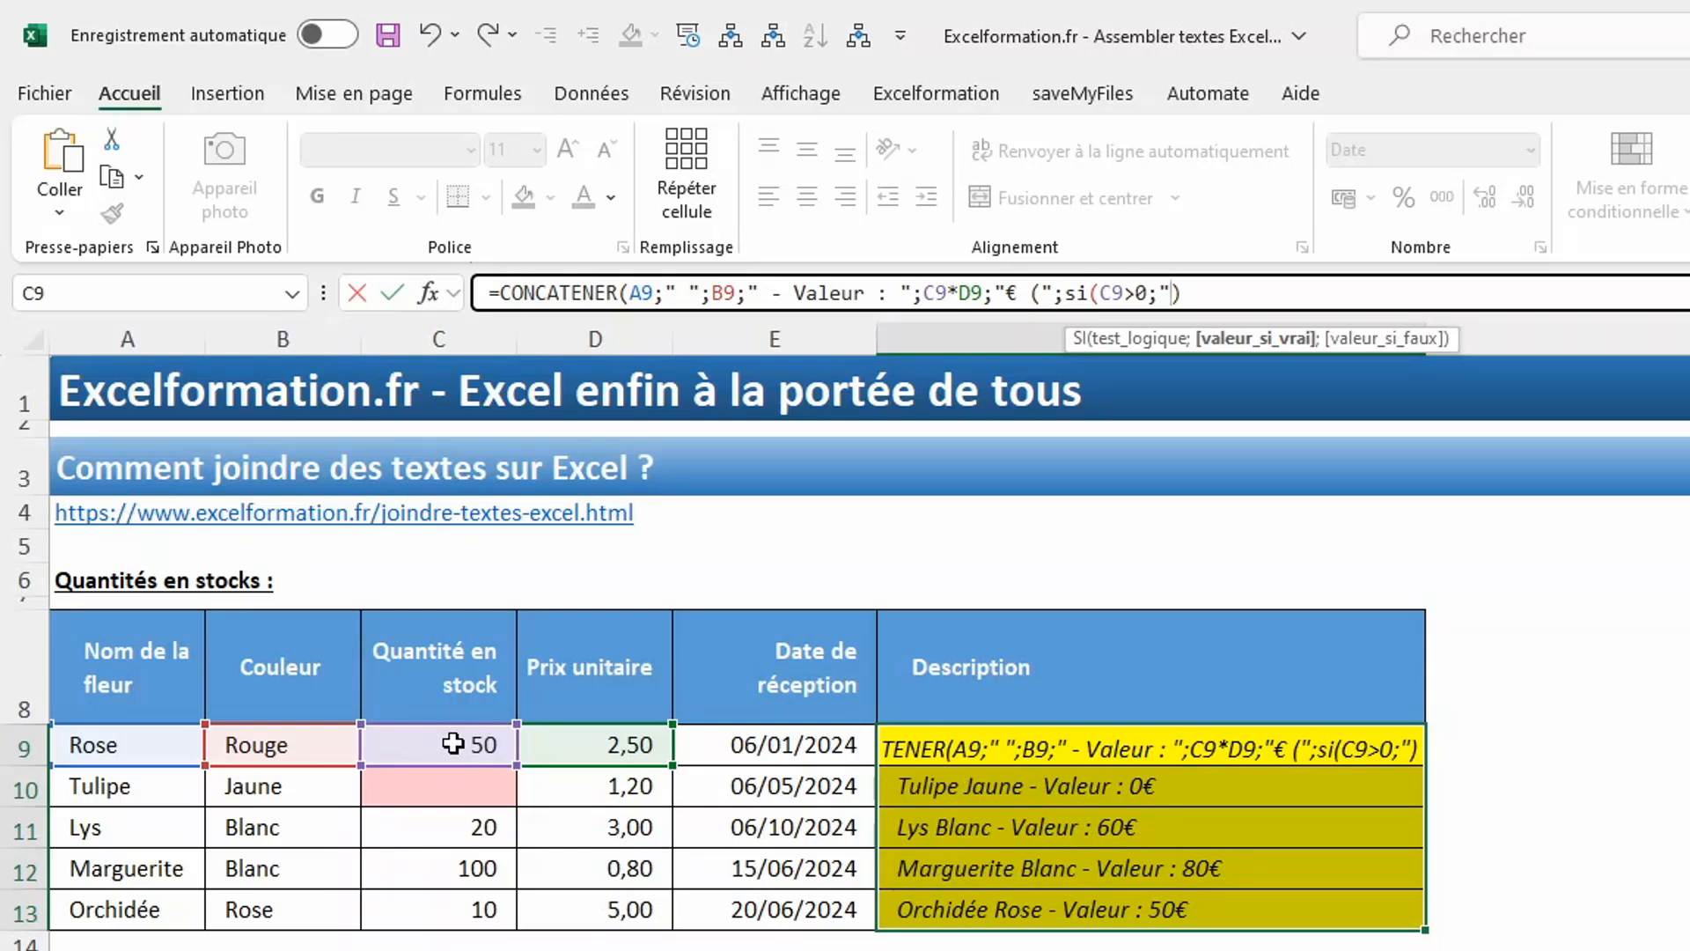
type(" En")
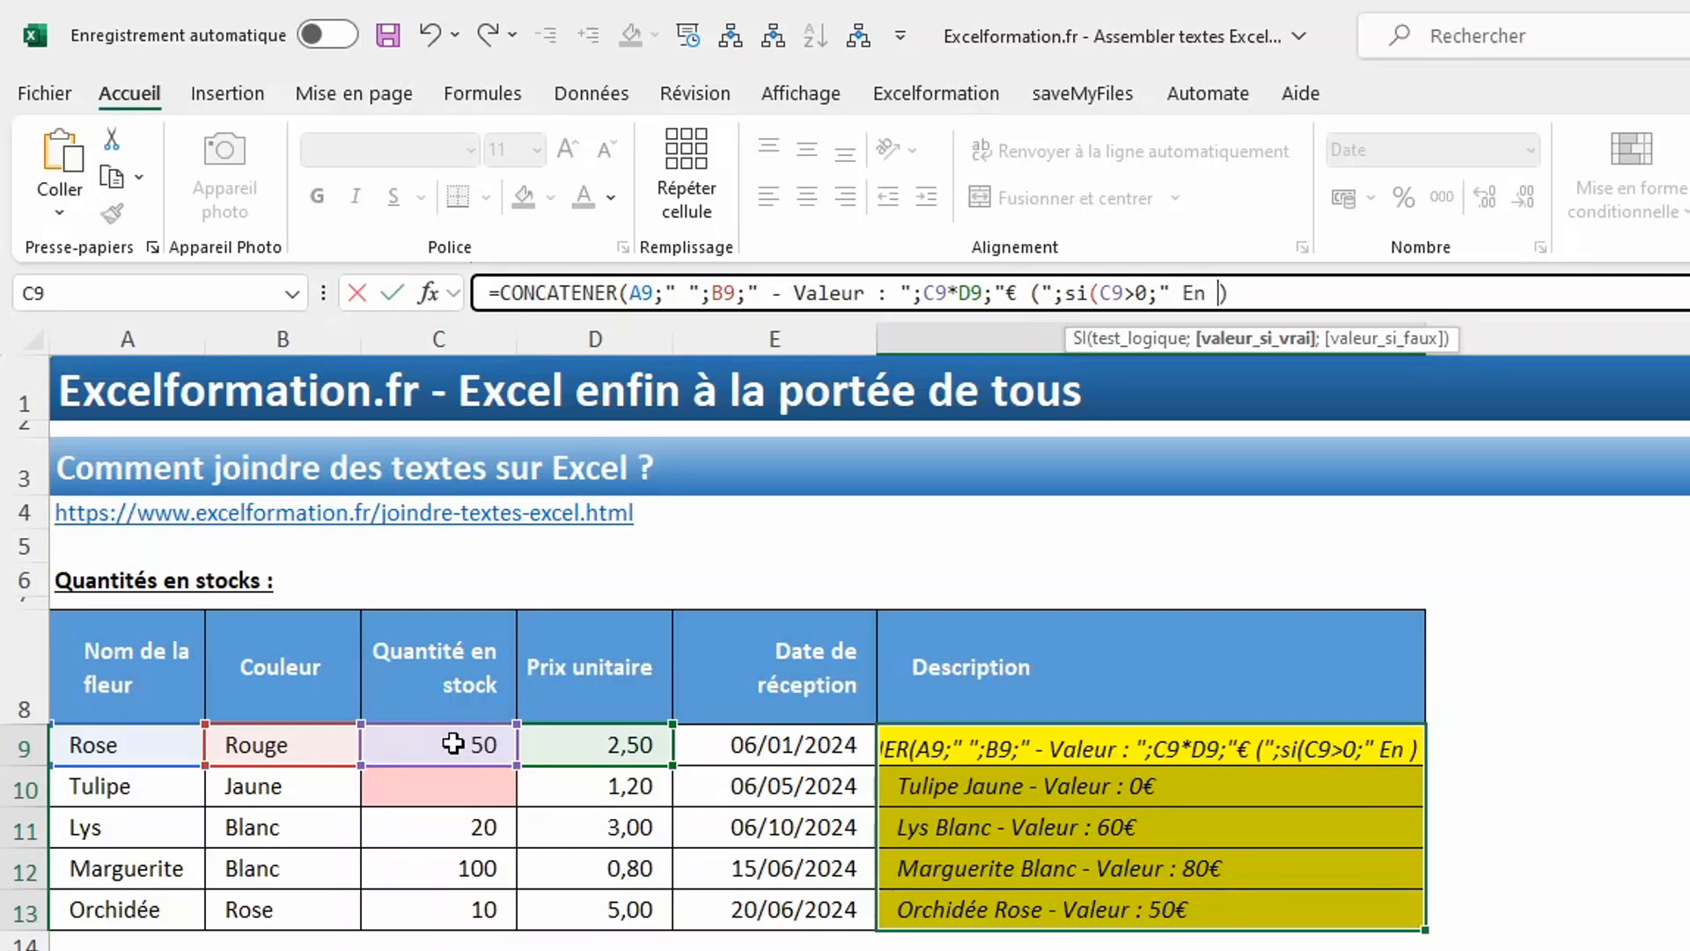
key("BackSpace")
key("BackSpace")
key("BackSpace")
key("BackSpace")
type("En Stock\";\"")
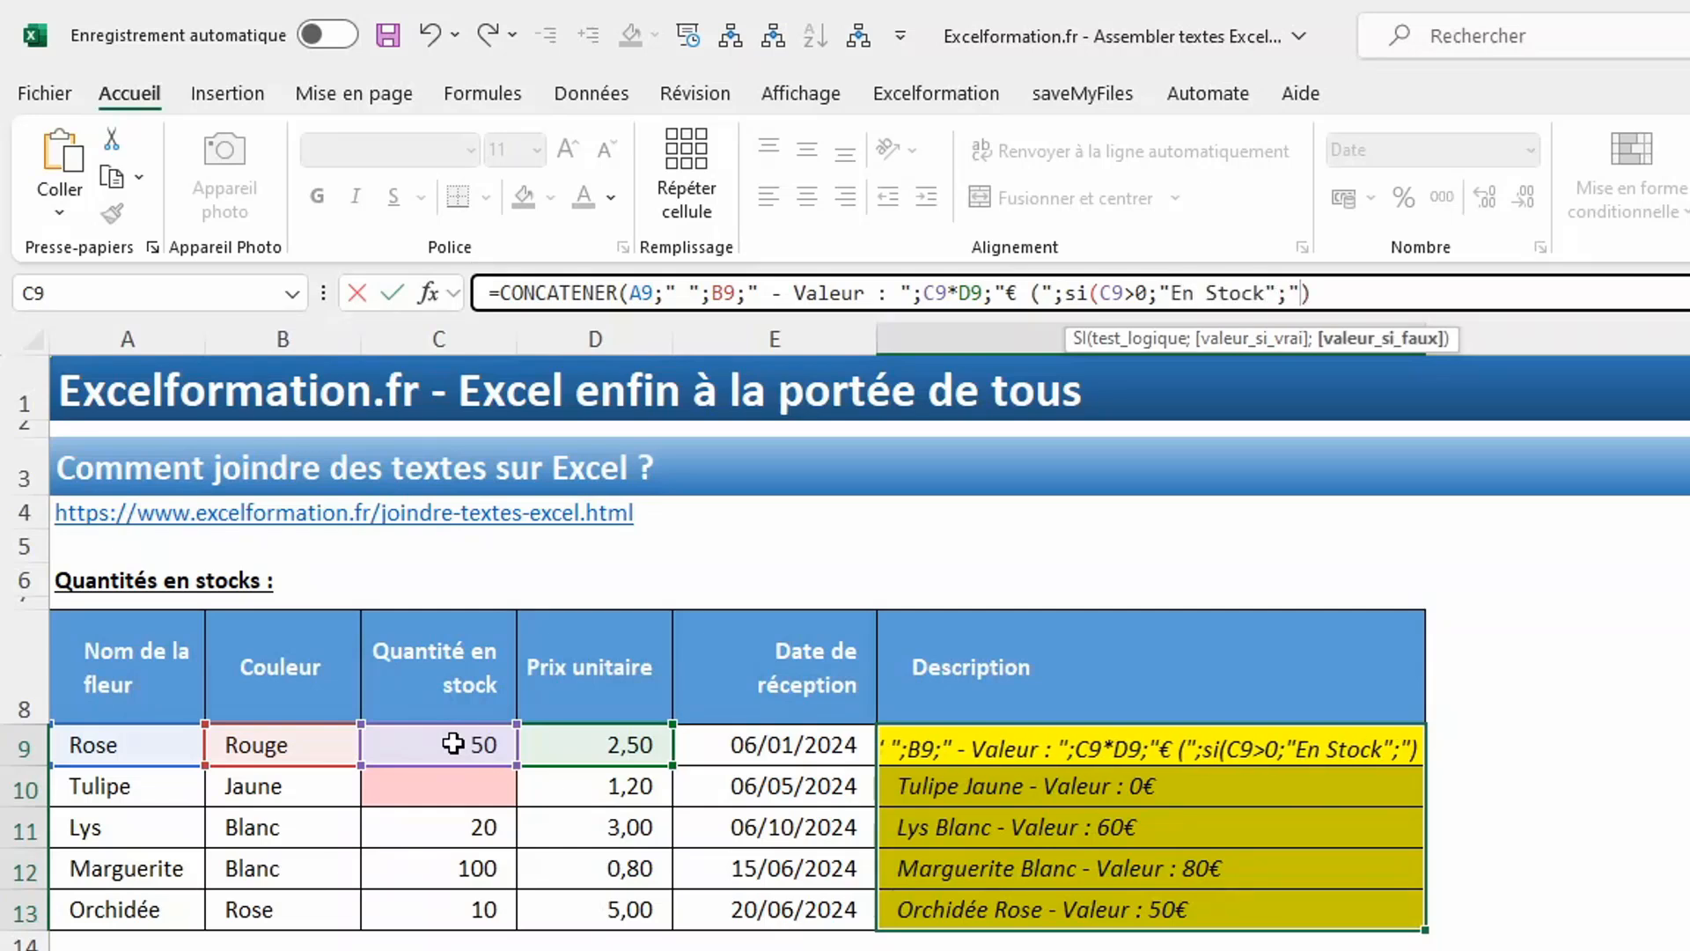
type("Rupture")
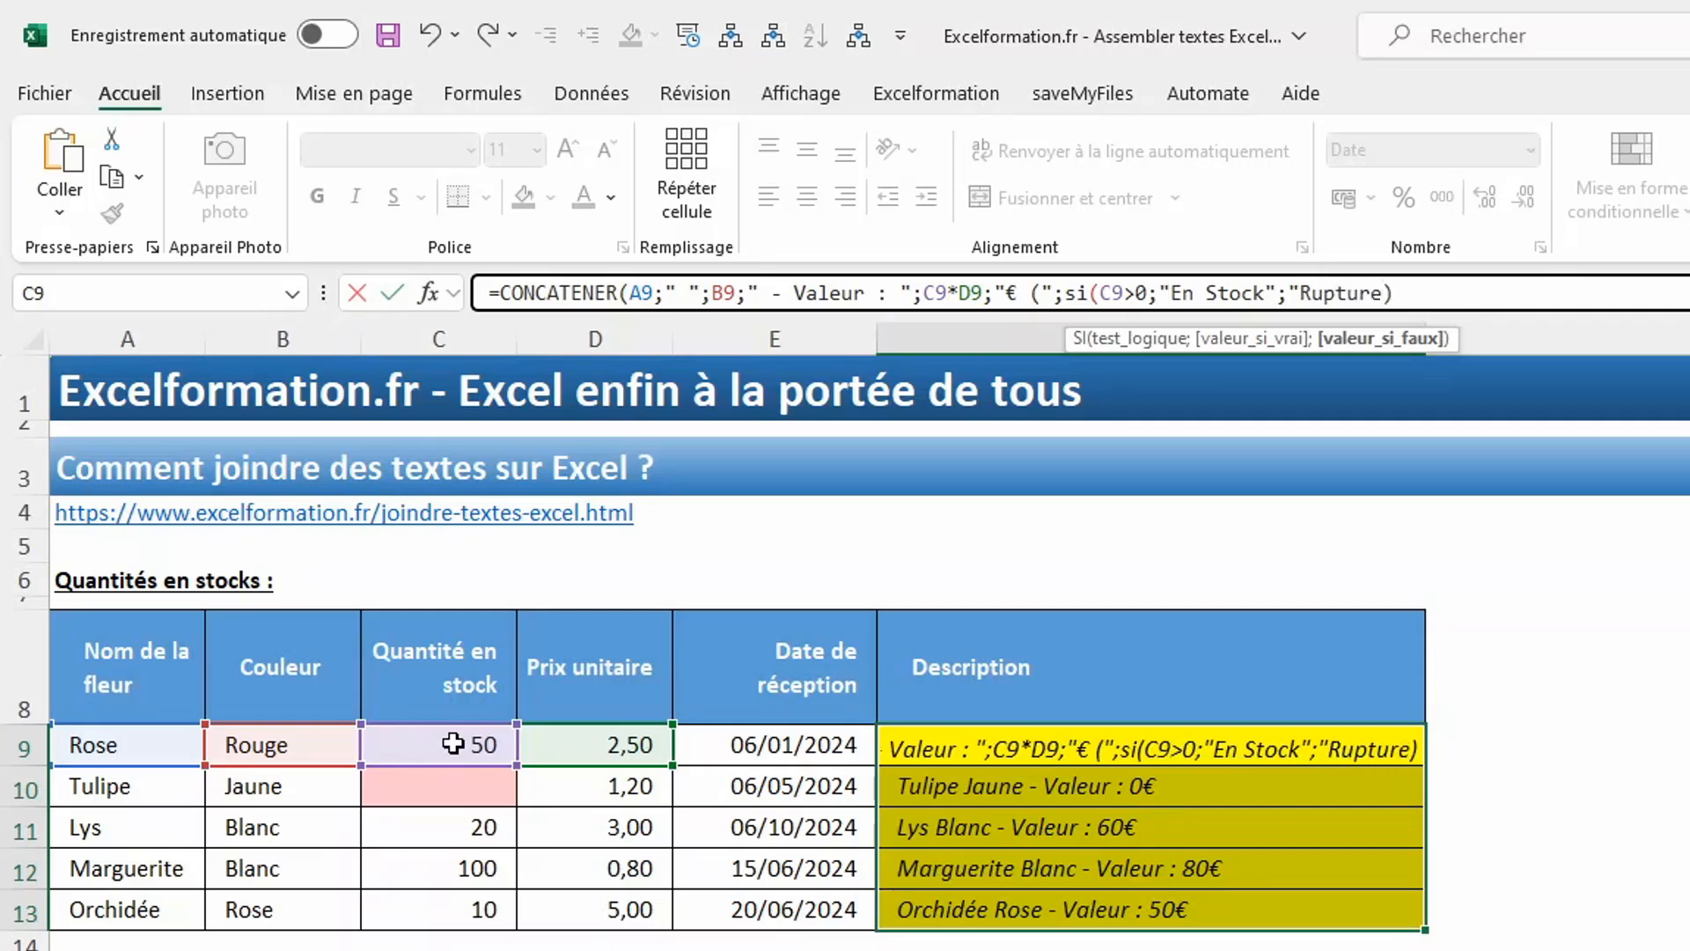
type("\")")
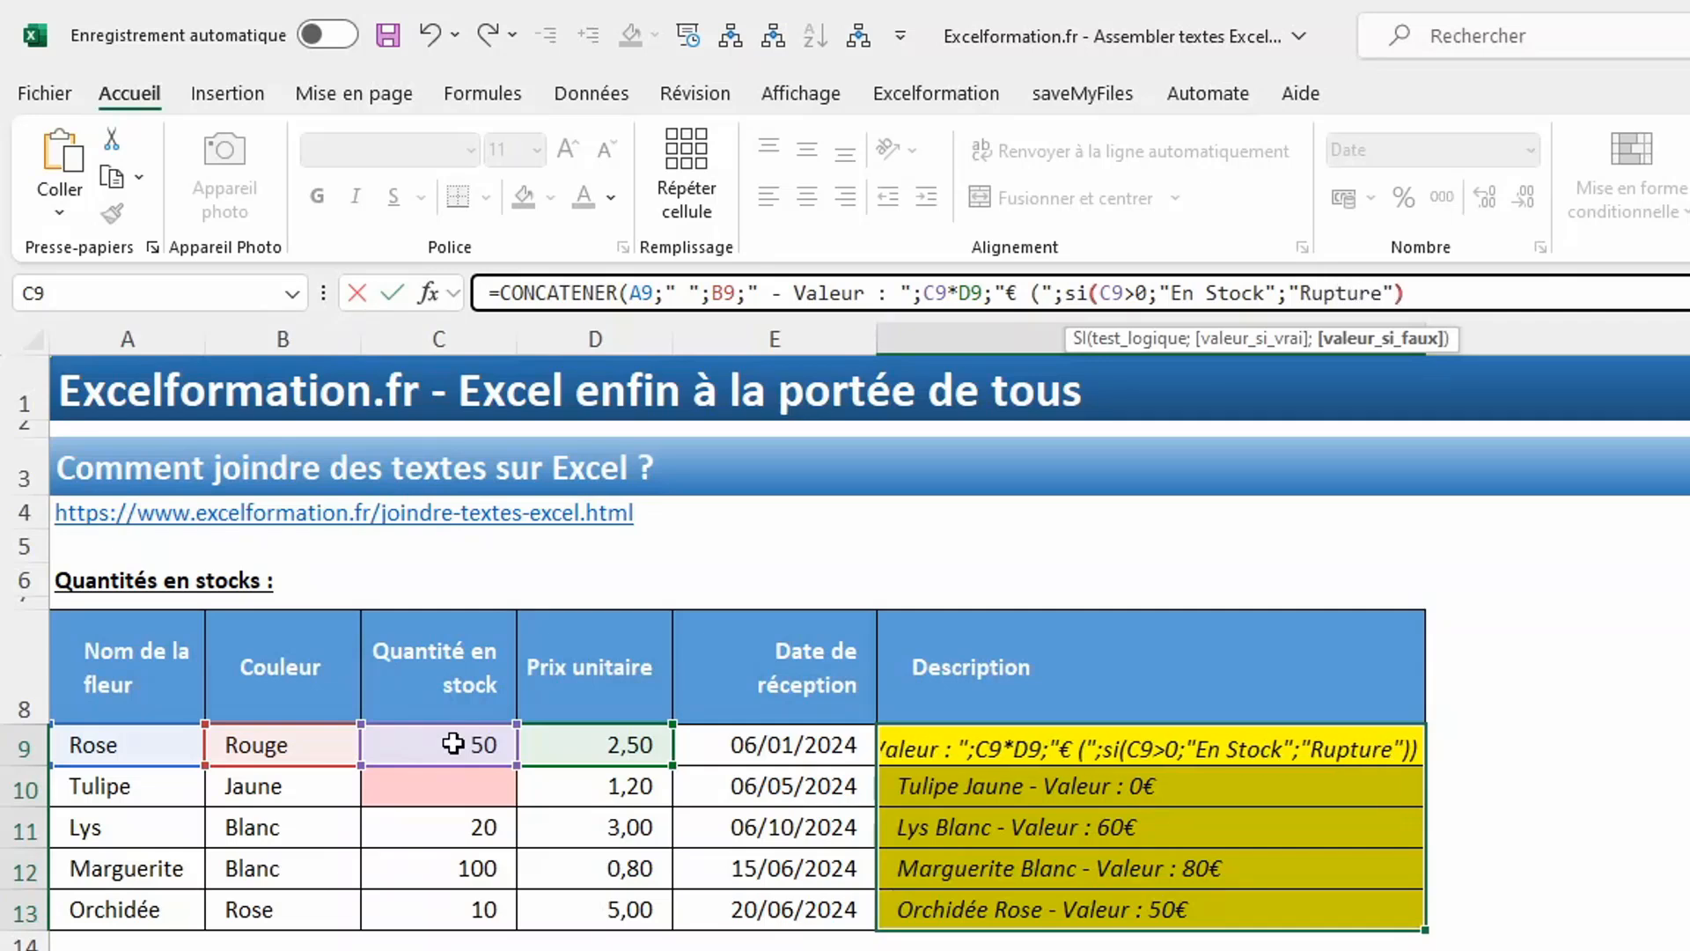
Append the text argument ")" after the SI function and apply the formula to F9:F13
type(";\"")
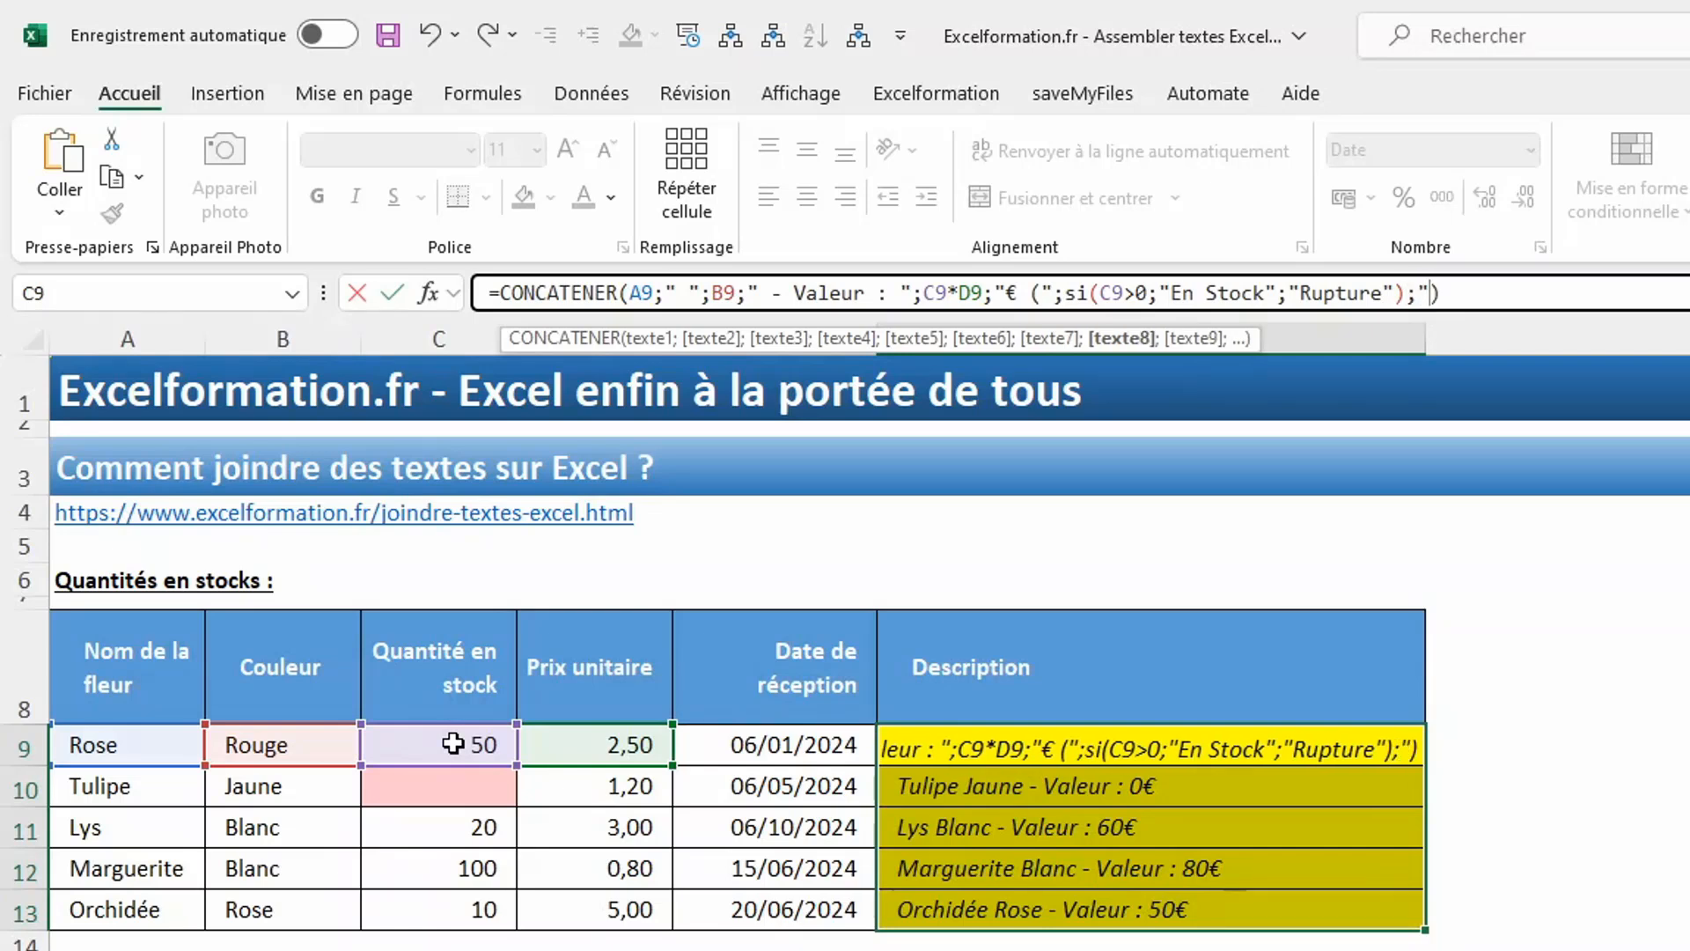
type(")\"")
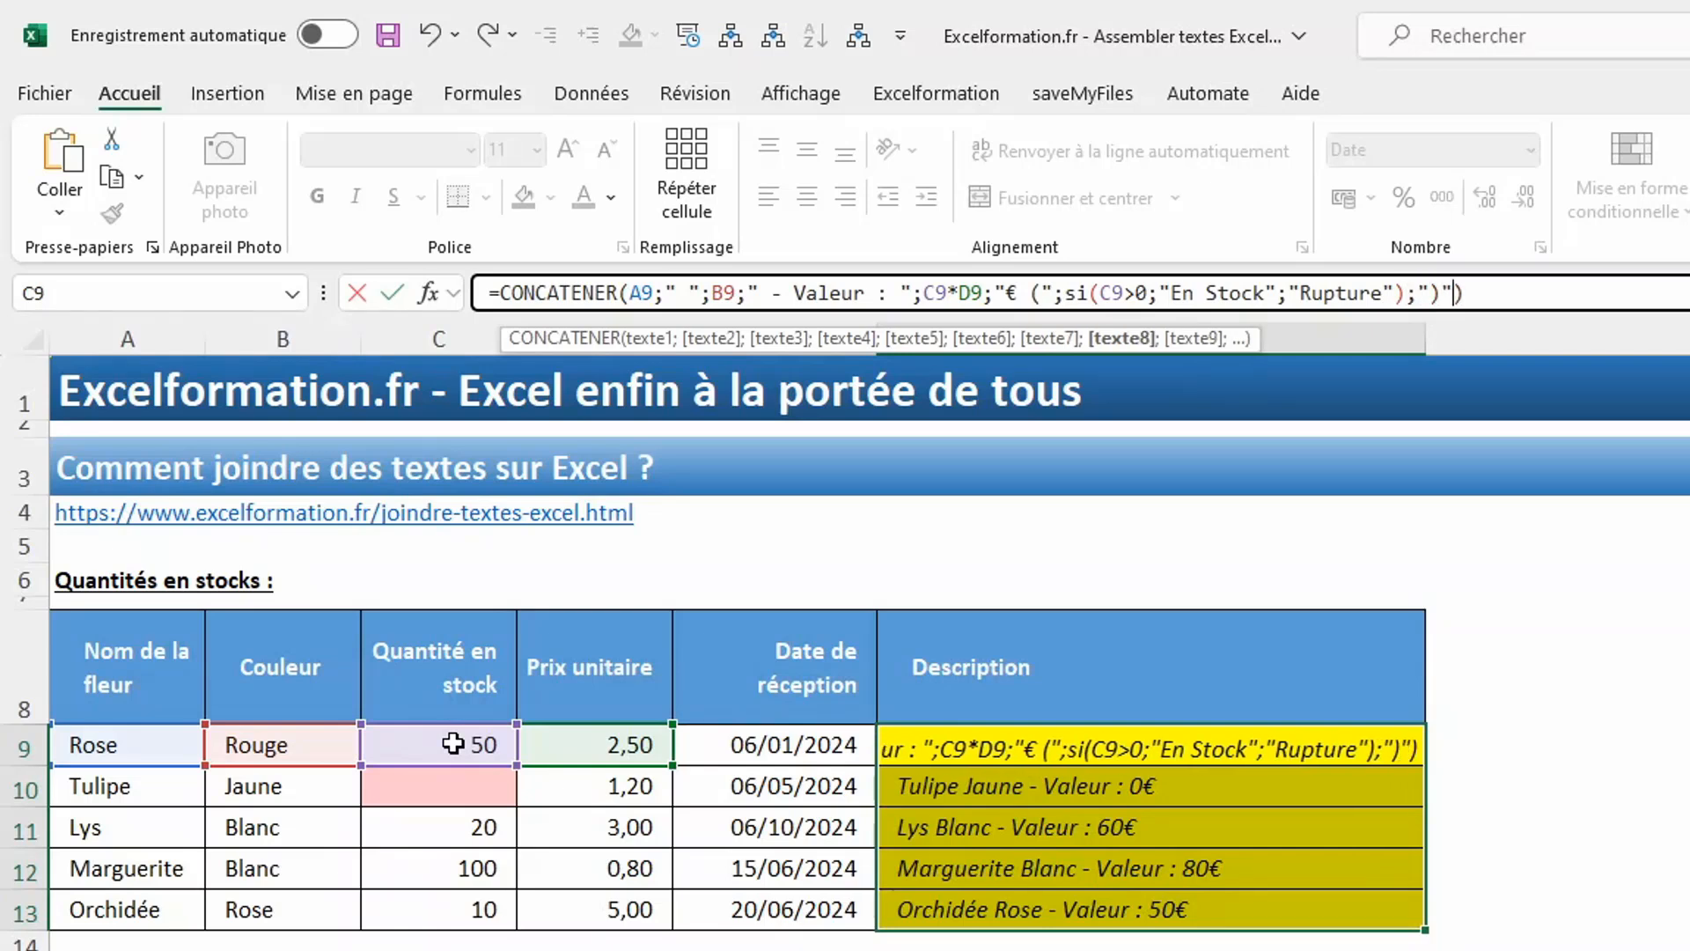
key("ctrl+Return")
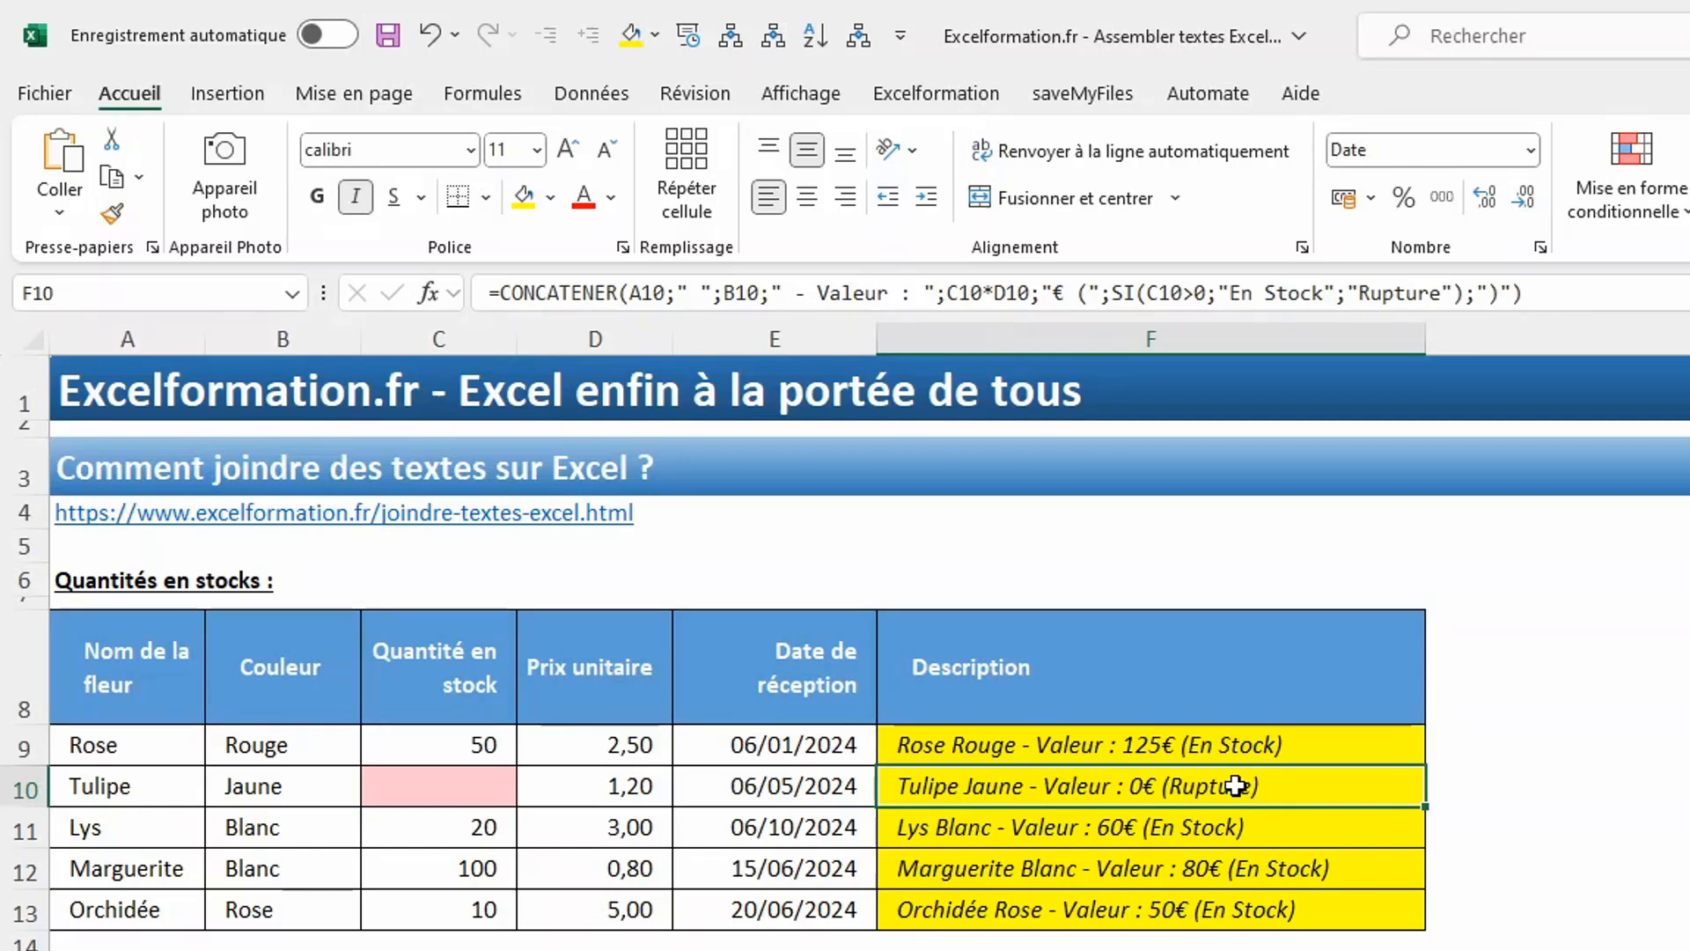
Remove the CONCATENER function name and its enclosing parentheses from the formula in F10
left_click(638, 291)
key("BackSpace")
key("BackSpace")
key("BackSpace")
key("BackSpace")
key("BackSpace")
key("BackSpace")
key("BackSpace")
key("BackSpace")
key("BackSpace")
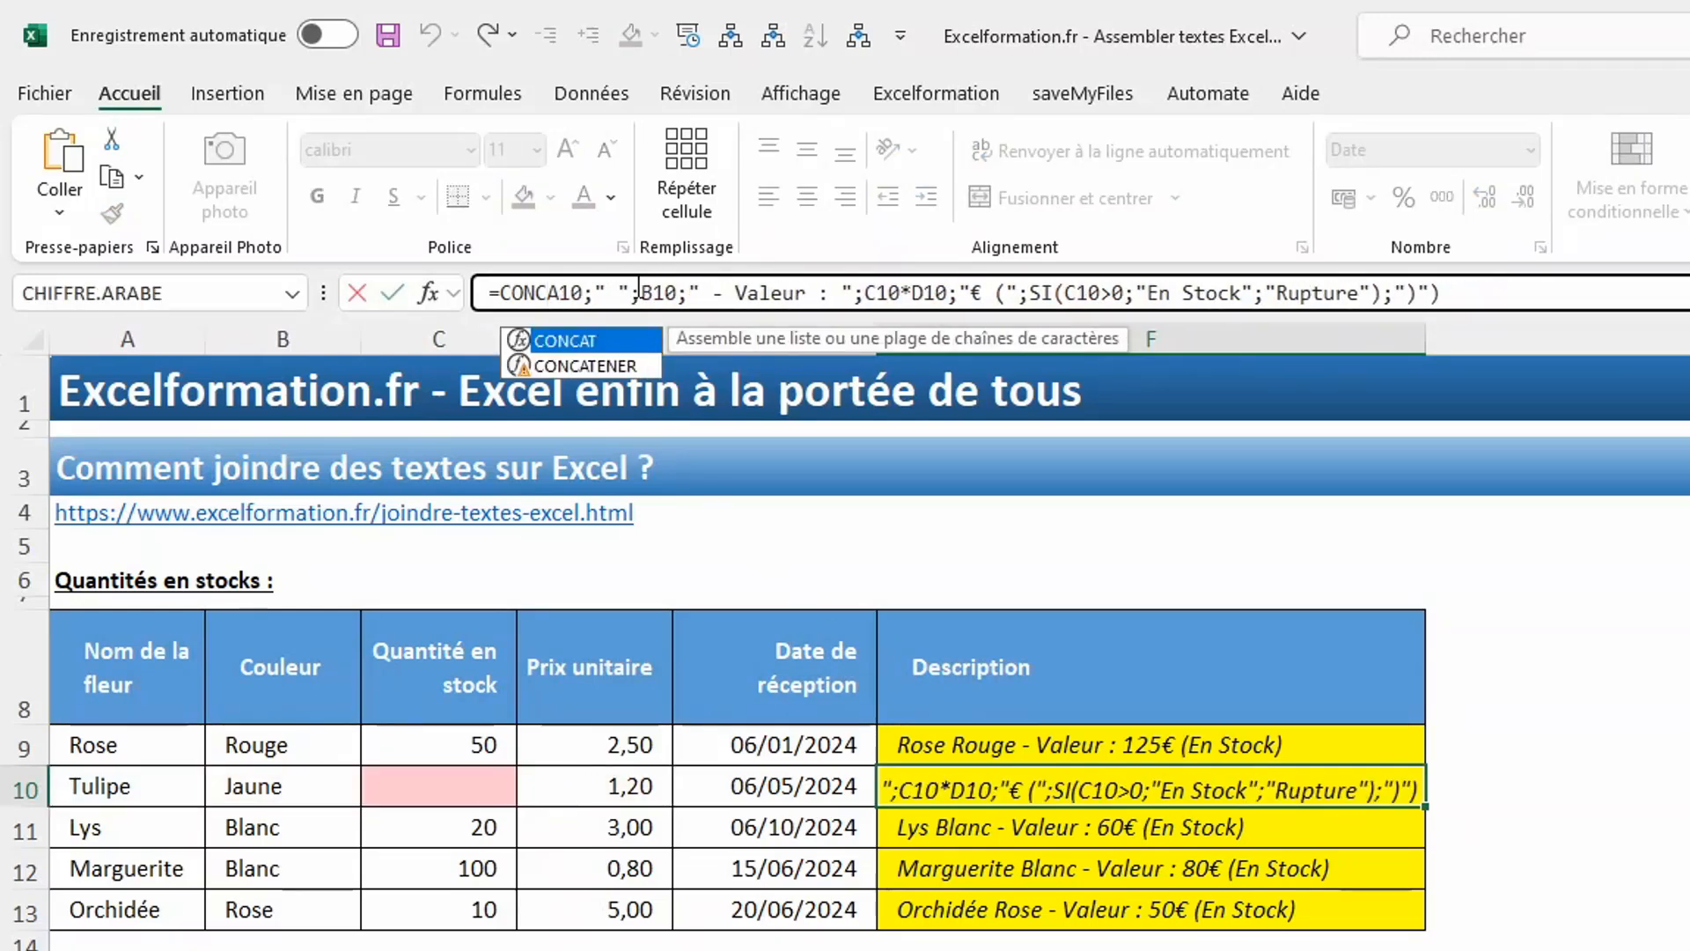
key("BackSpace")
key("BackSpace")
left_click(1457, 289)
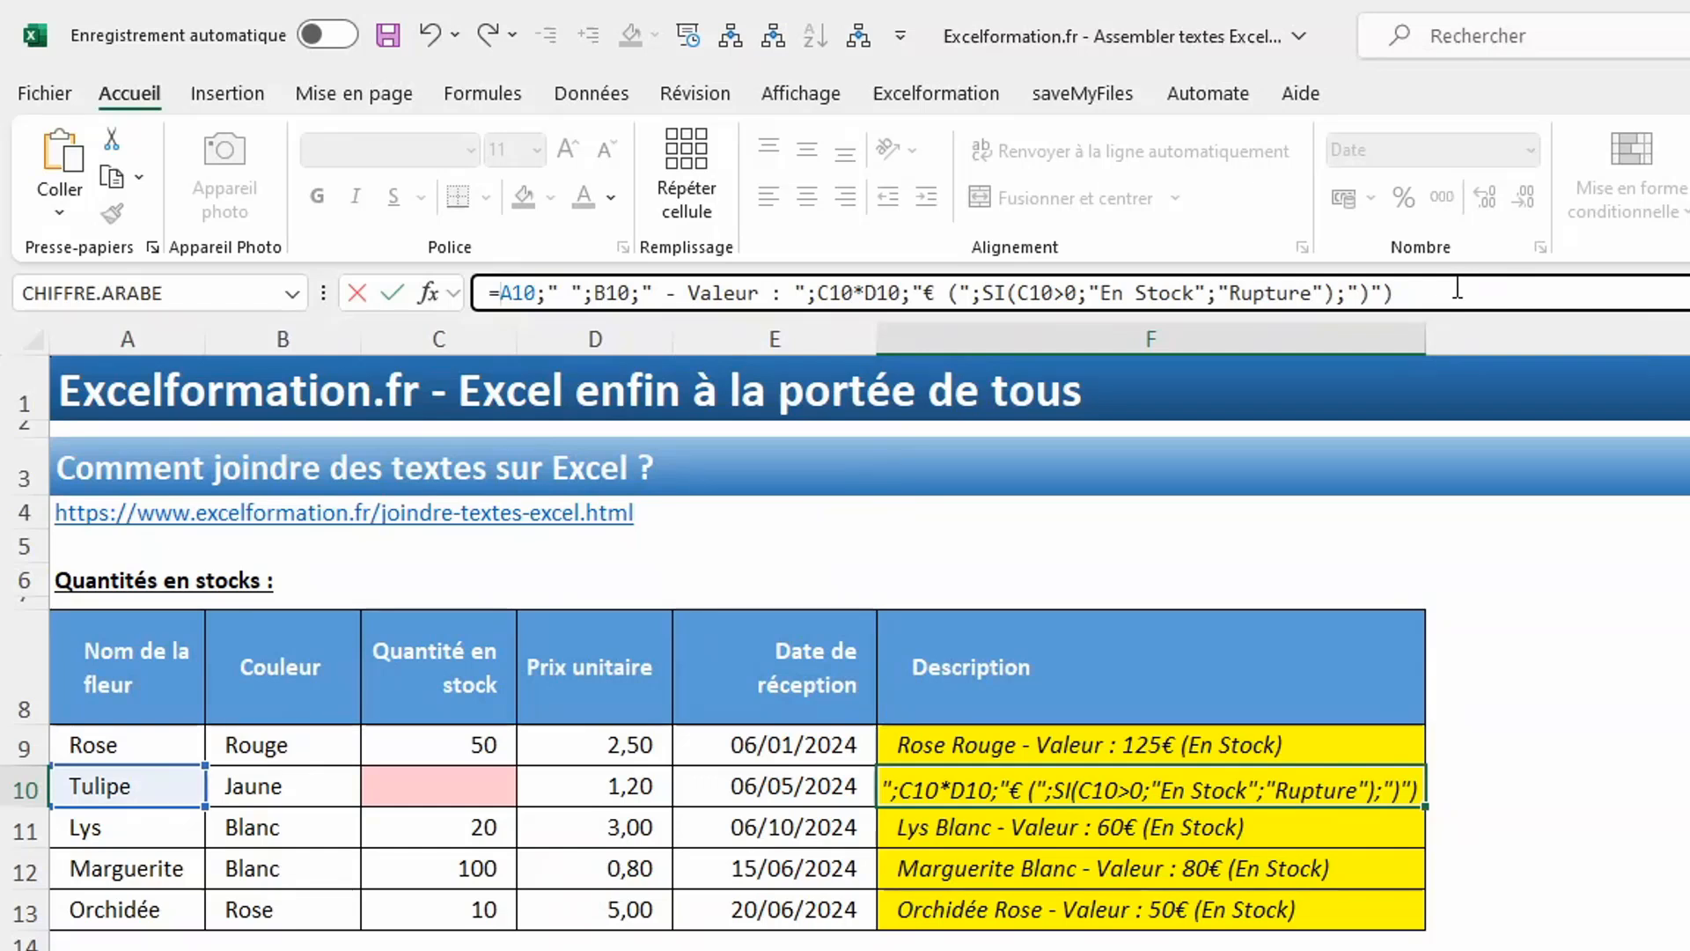
key("BackSpace")
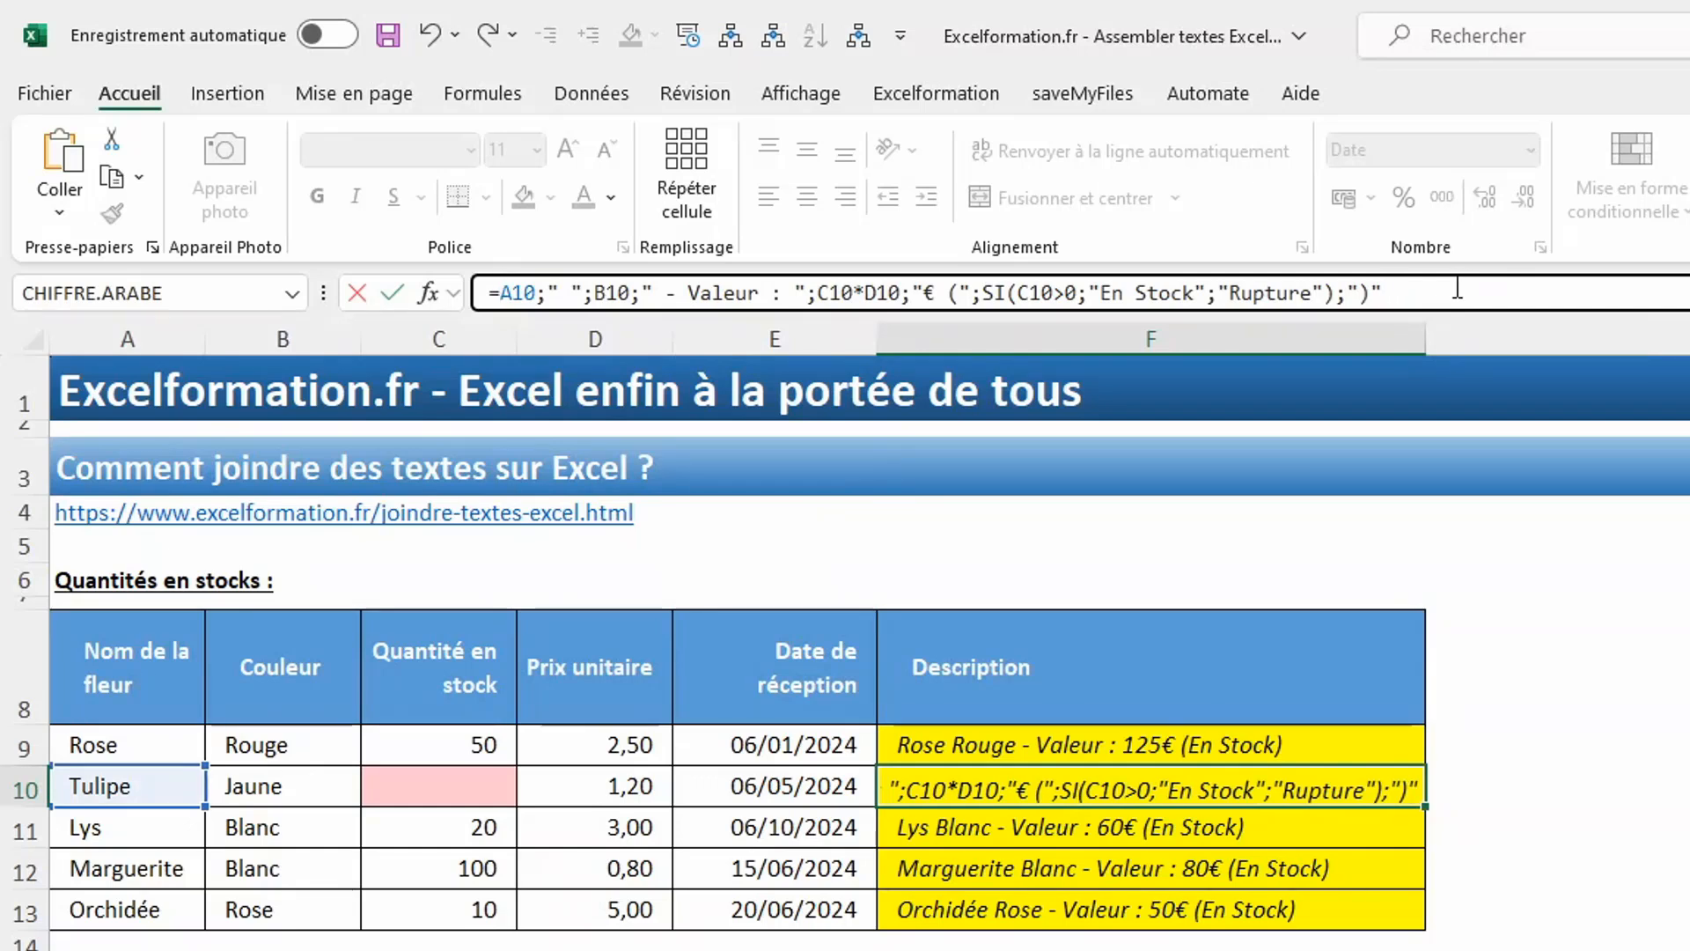
Replace the semicolons between the joined elements in F10 with the & operator, keeping those inside SI, and validate the formula
left_click(553, 298)
key("BackSpace")
type("&")
left_click(599, 293)
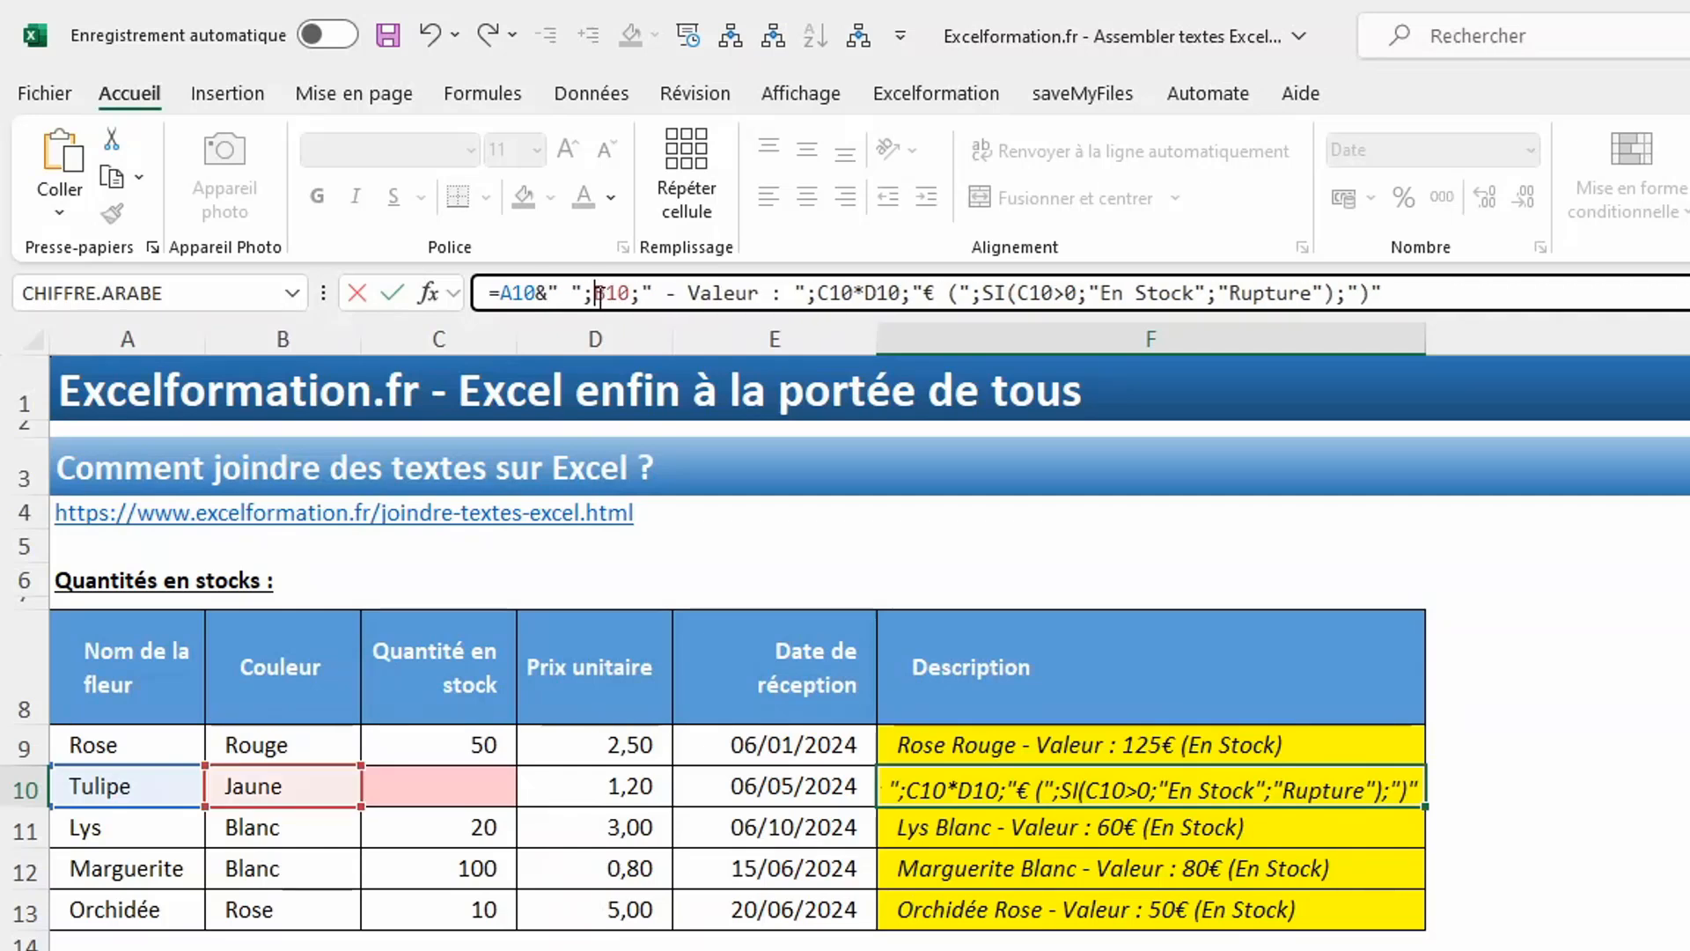
key("BackSpace")
type("&")
left_click(644, 293)
key("BackSpace")
type("&")
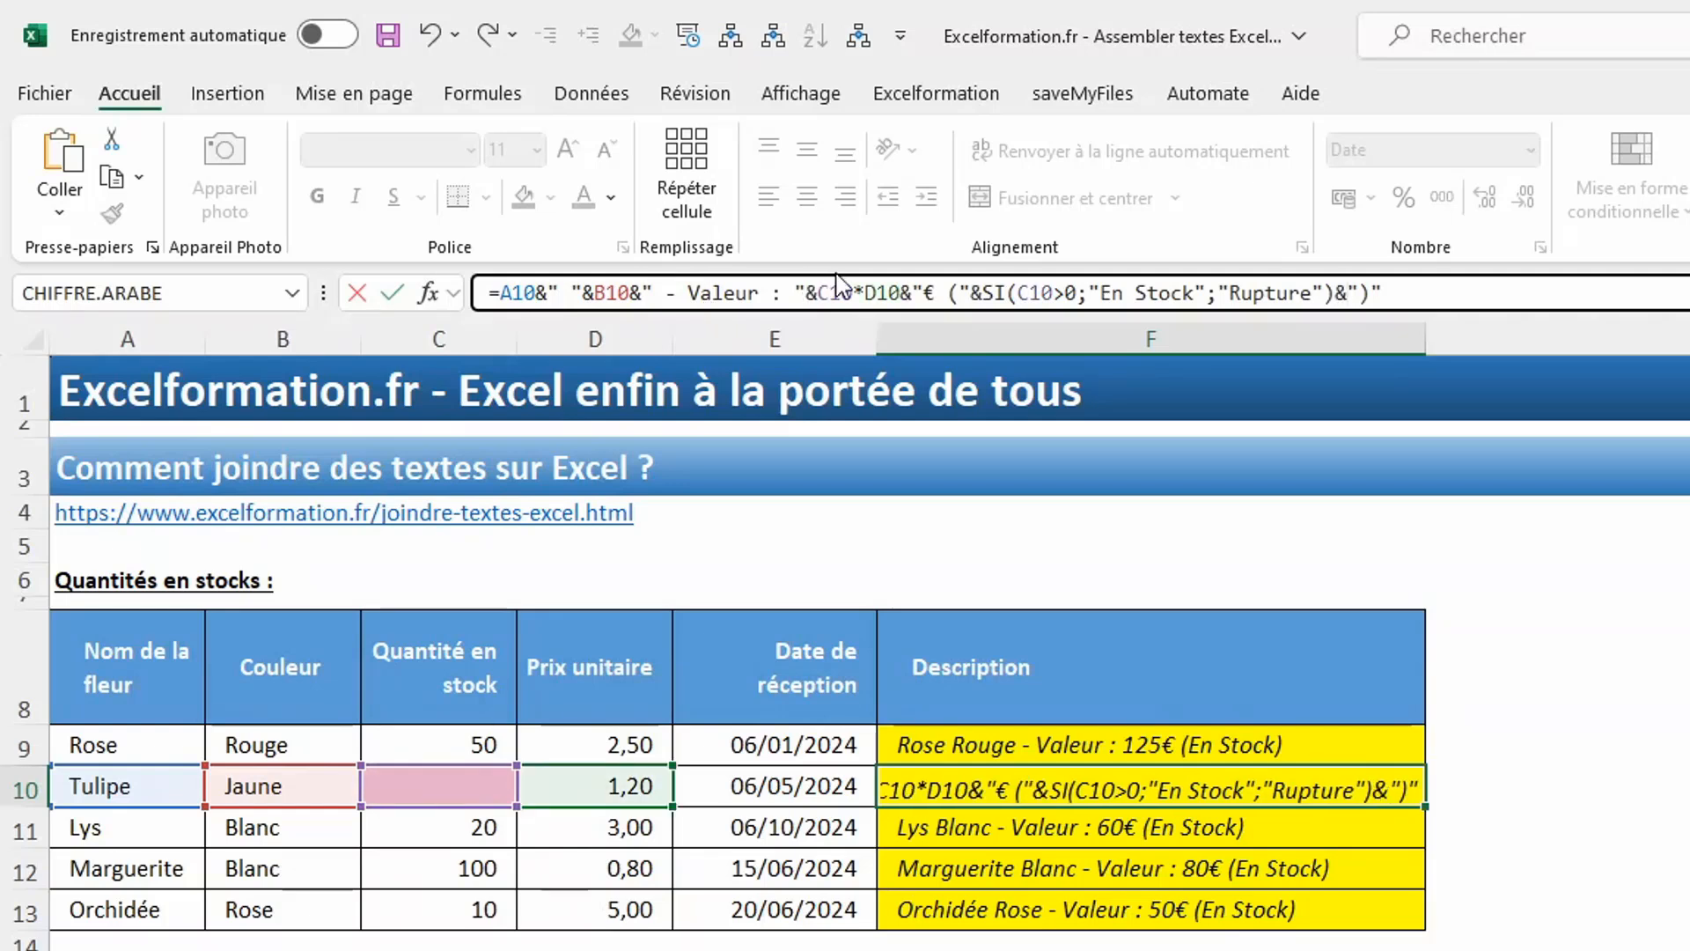
key("ctrl+Return")
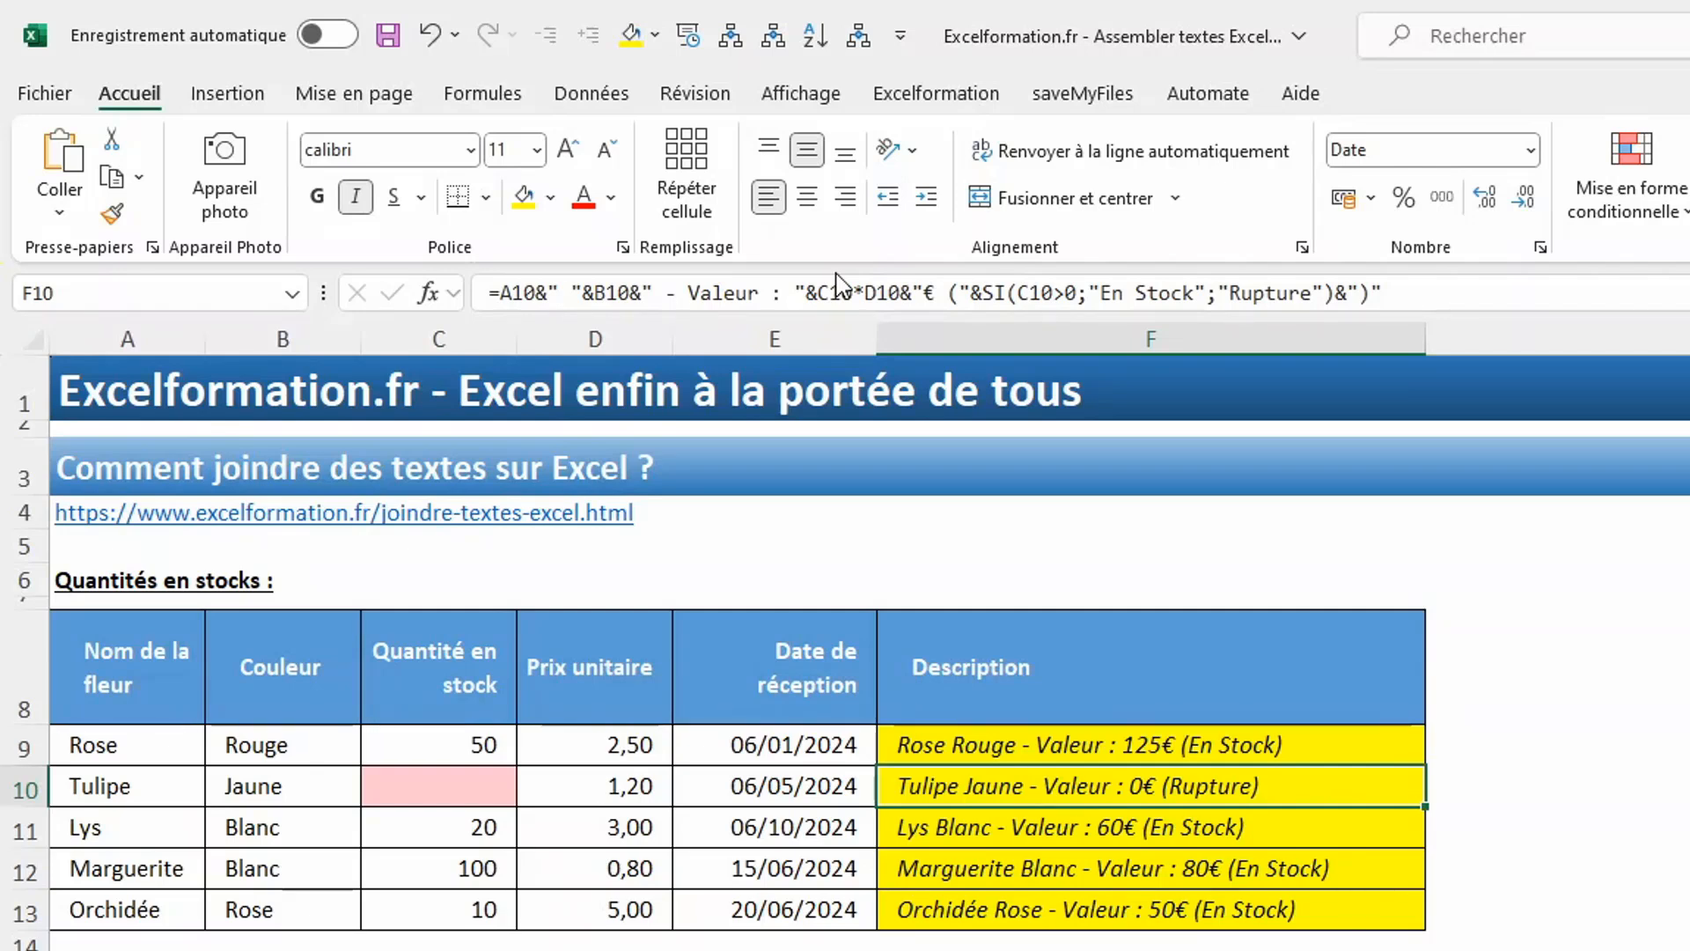
Replace the formula in F11 with a CONCAT function starting with A11, a space " " and B11
key("Down")
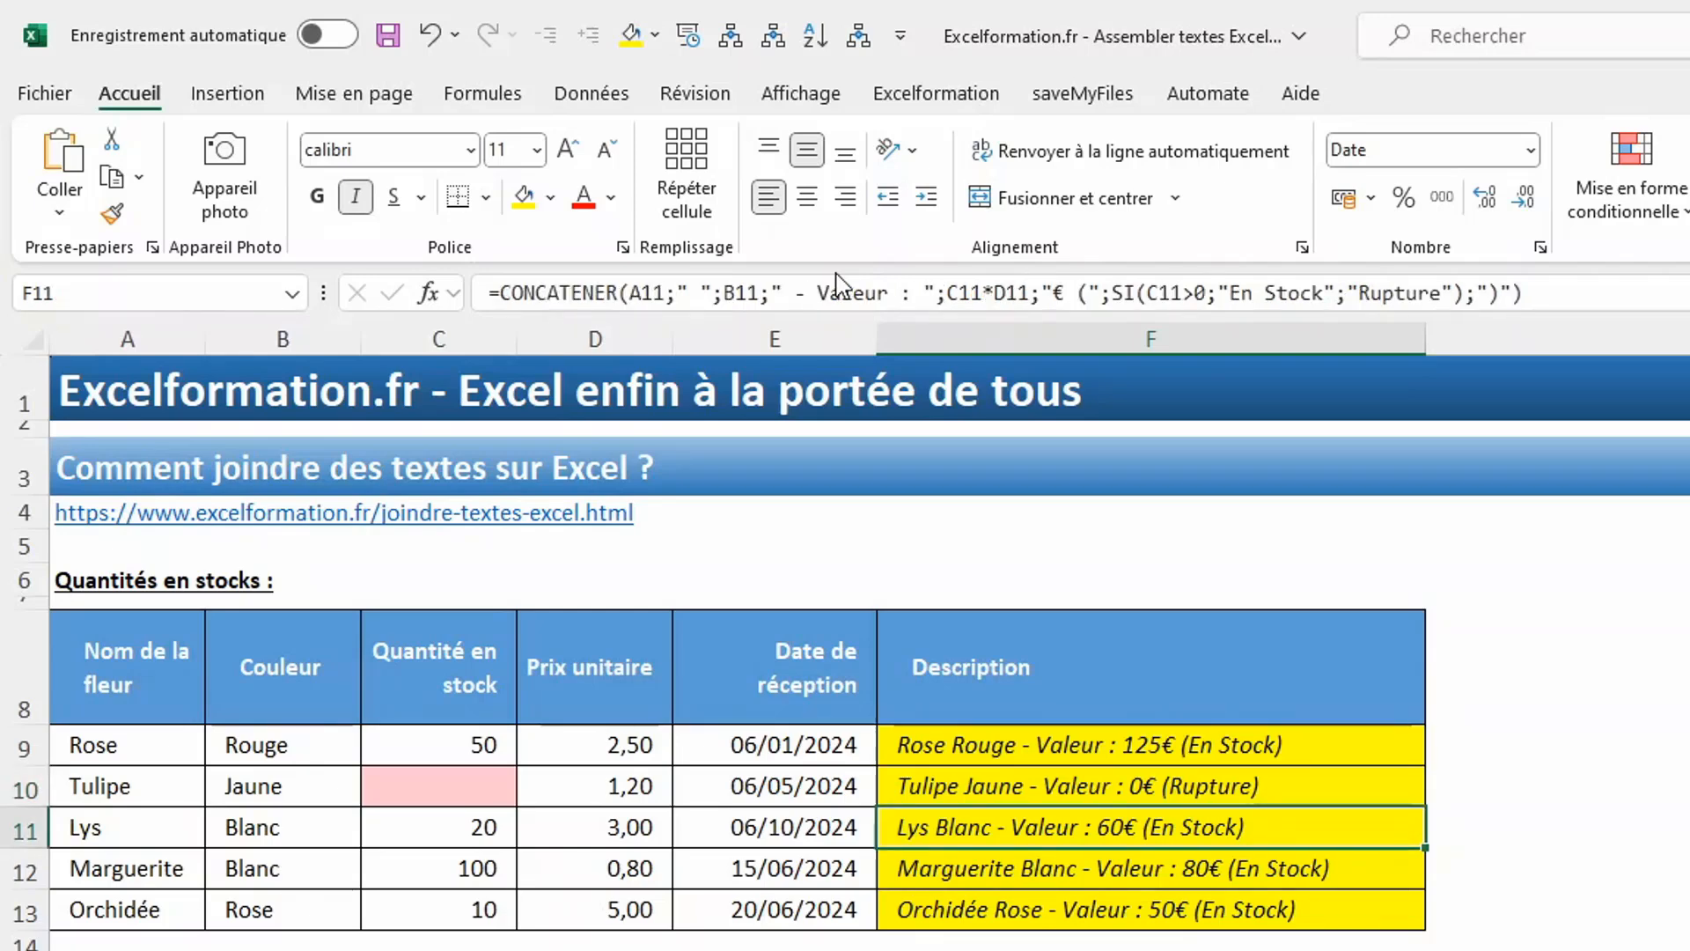
type("=concat")
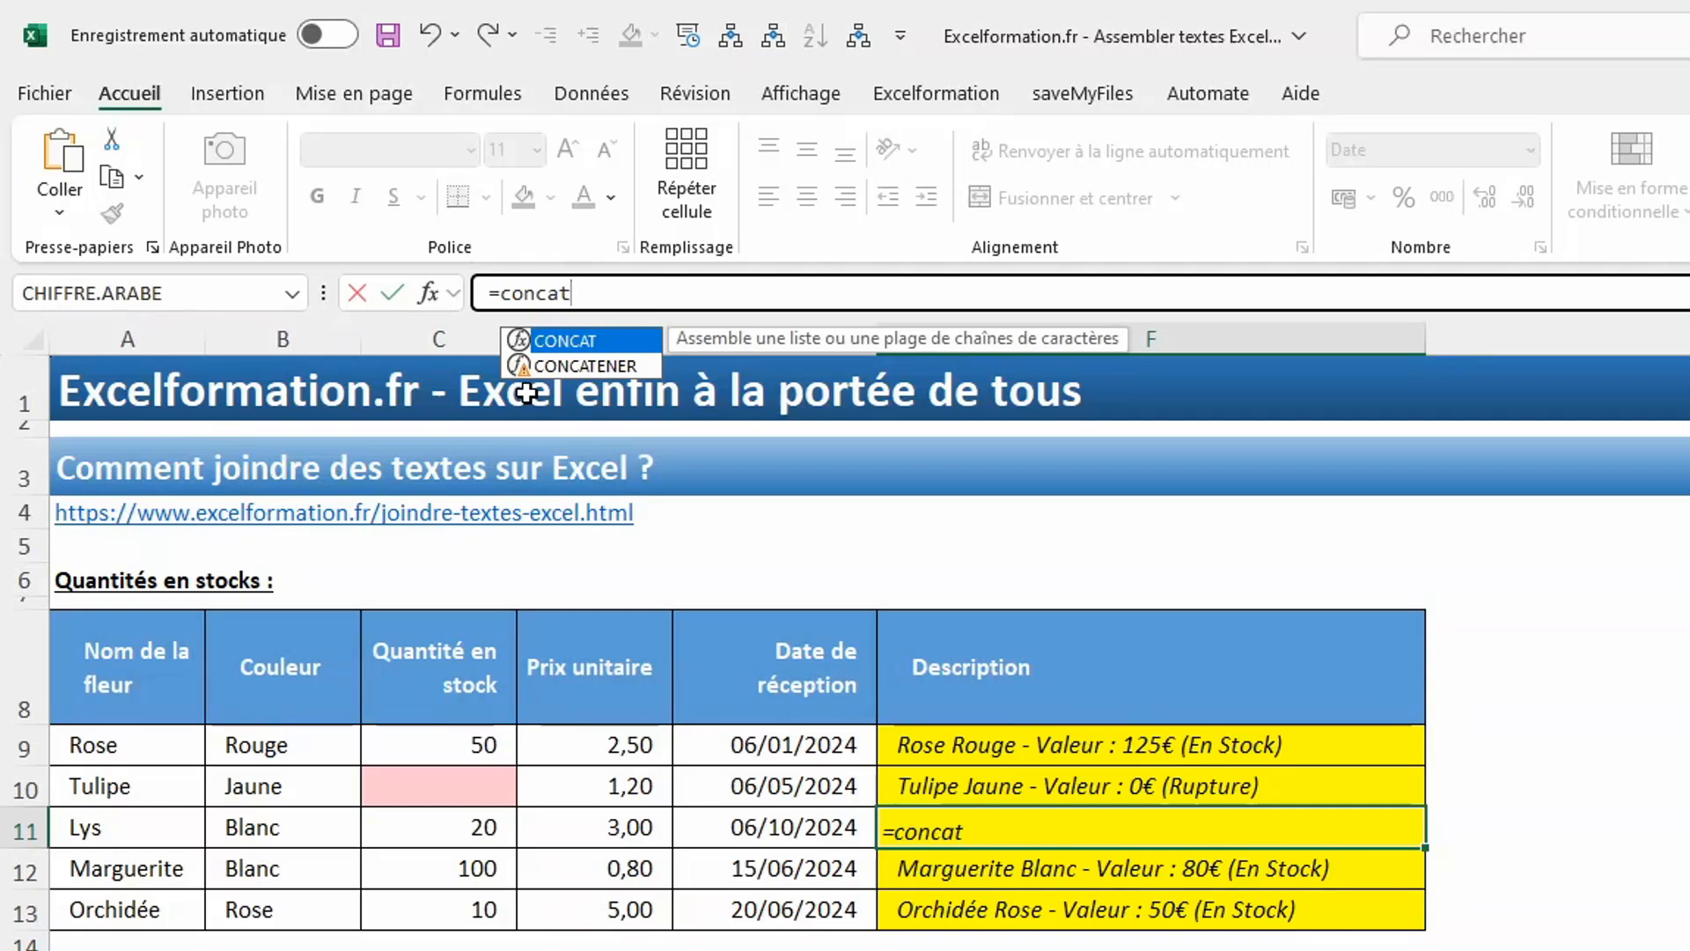
double_click(587, 346)
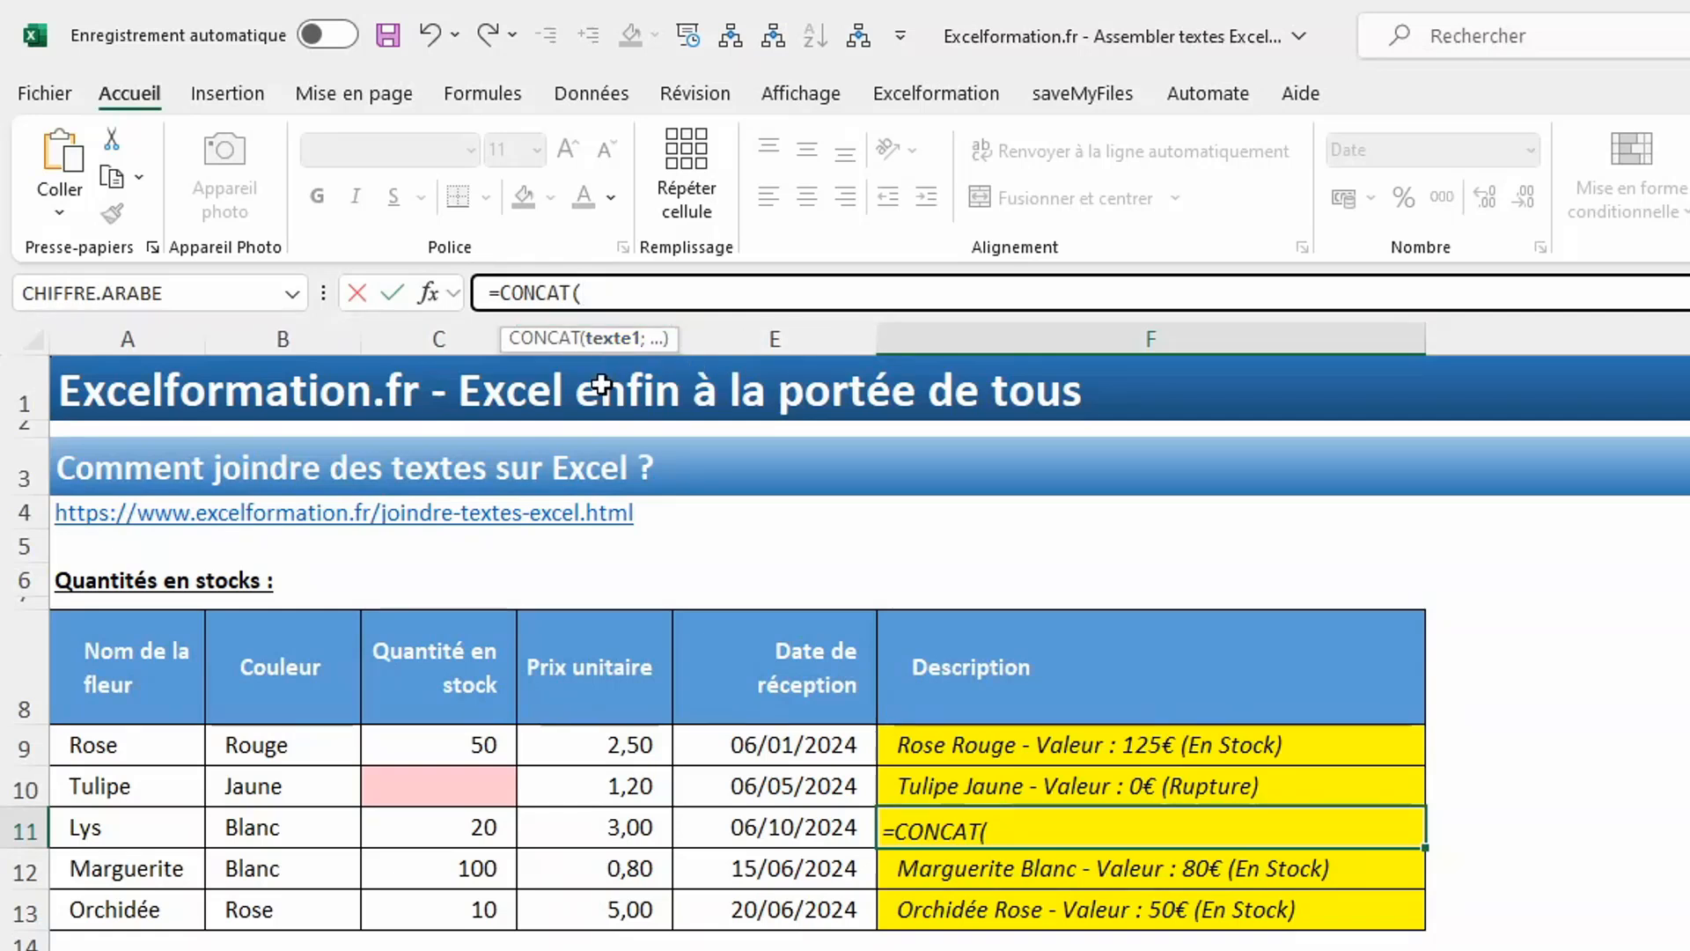
left_click(154, 829)
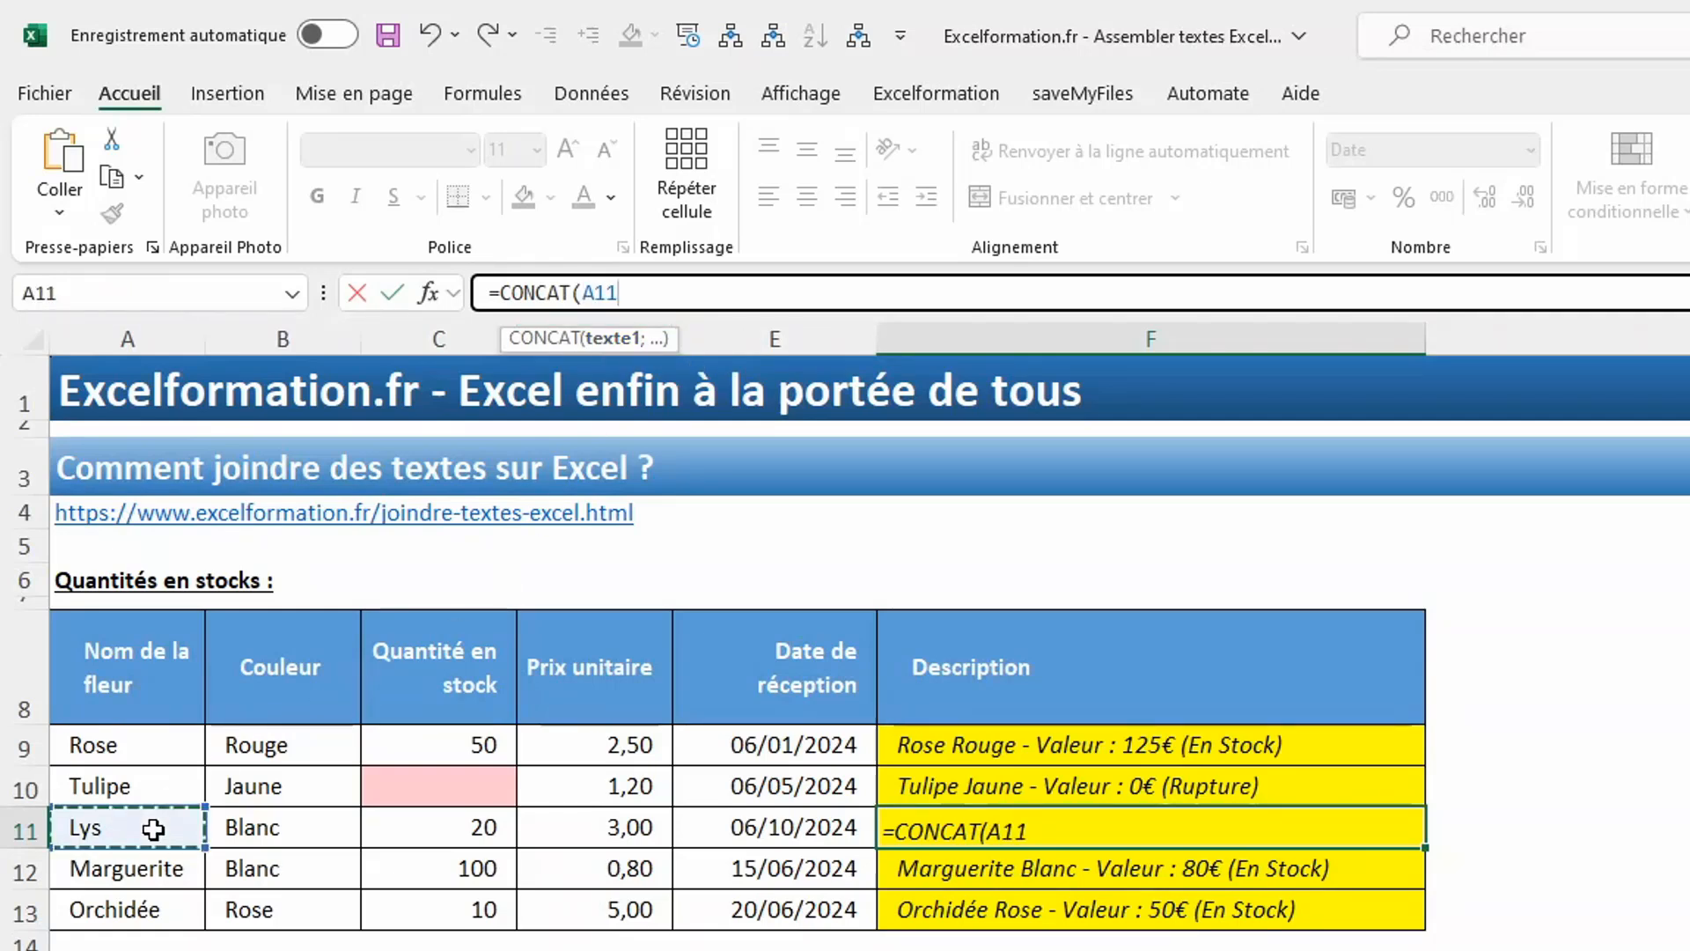
type(";\" \";")
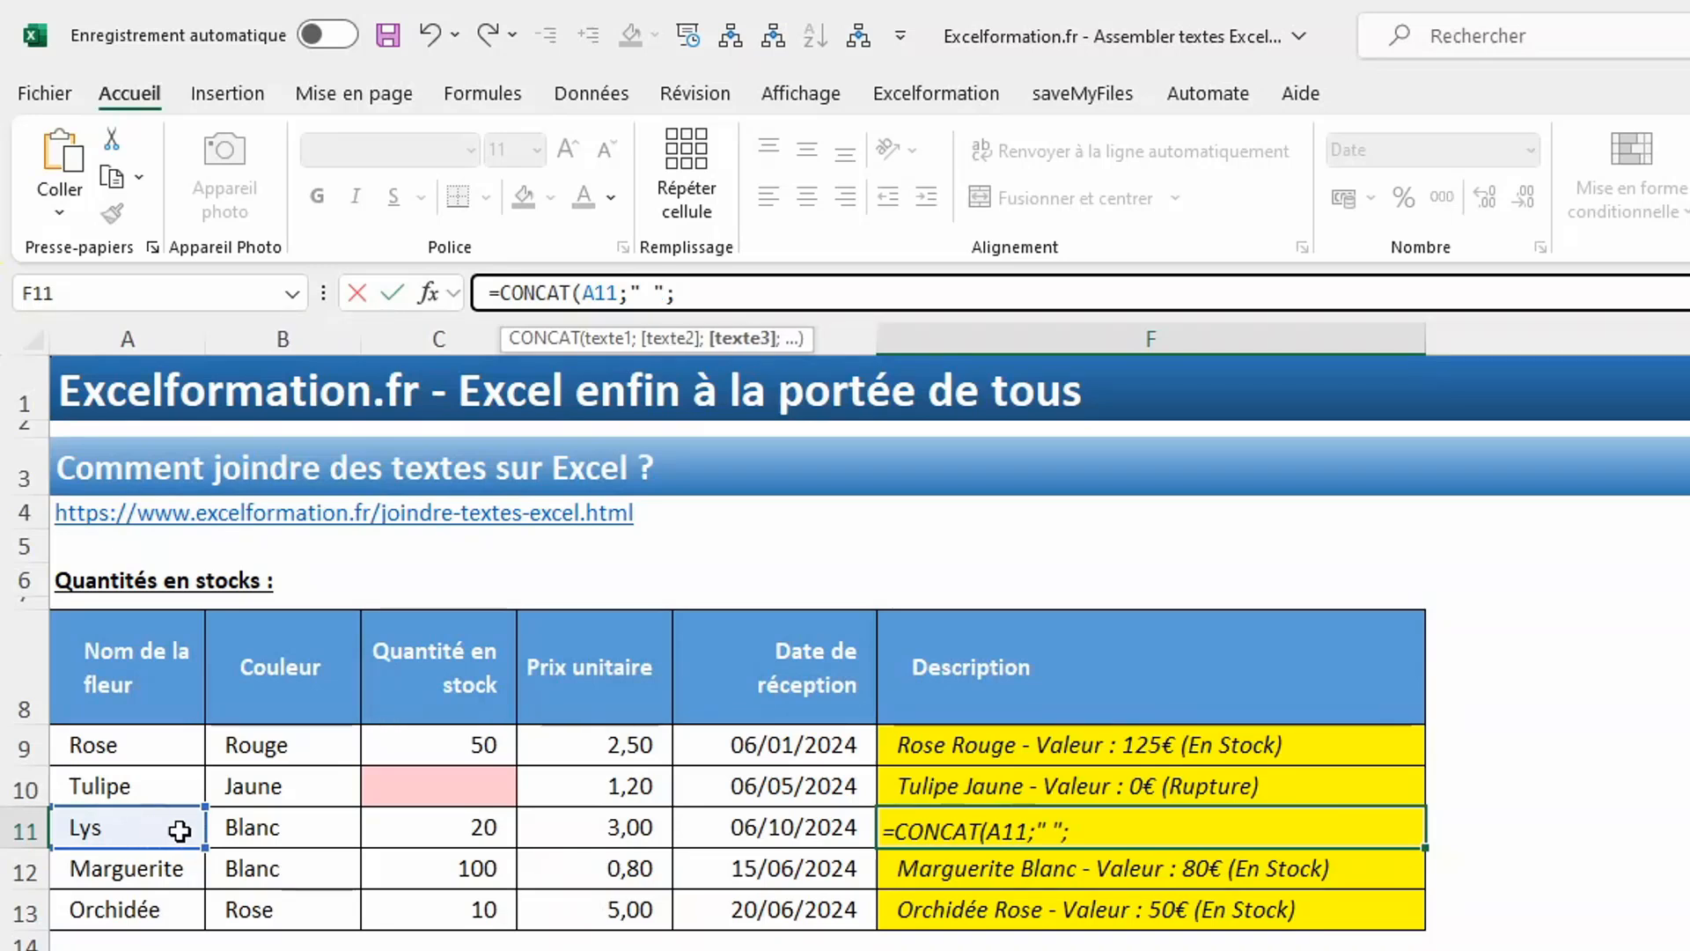
left_click(247, 834)
type("\";")
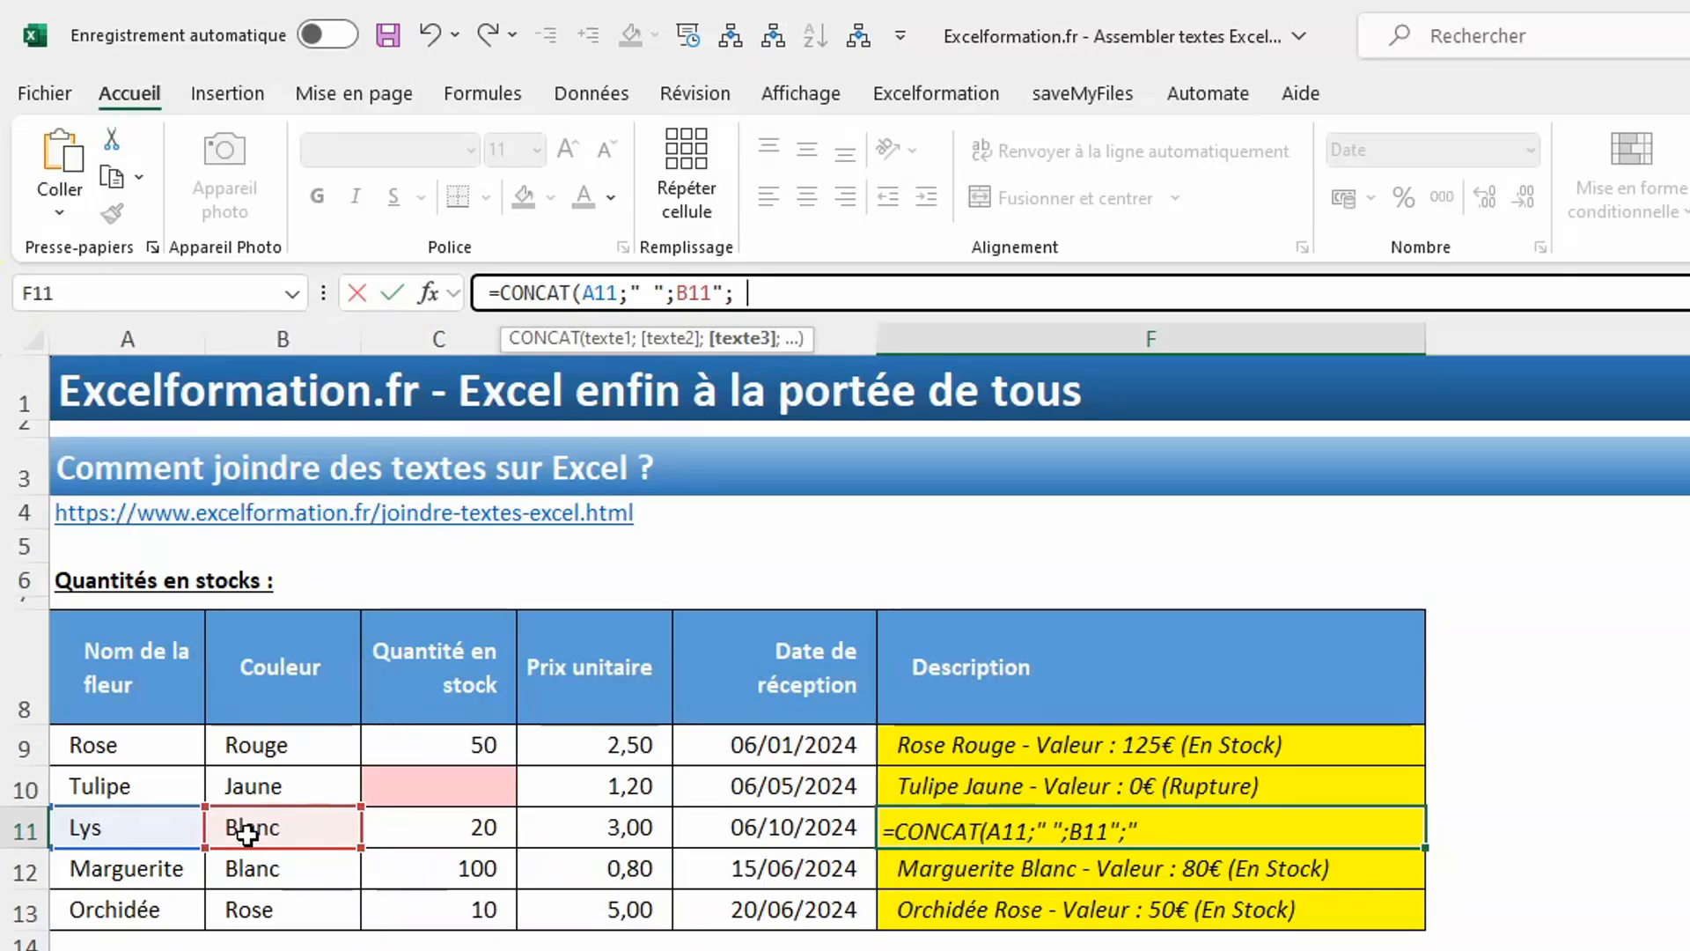
Complete the F11 CONCAT formula with the text " - Valeur : ", the product C11*D11 and "€", and validate it
type("\" - Valeur")
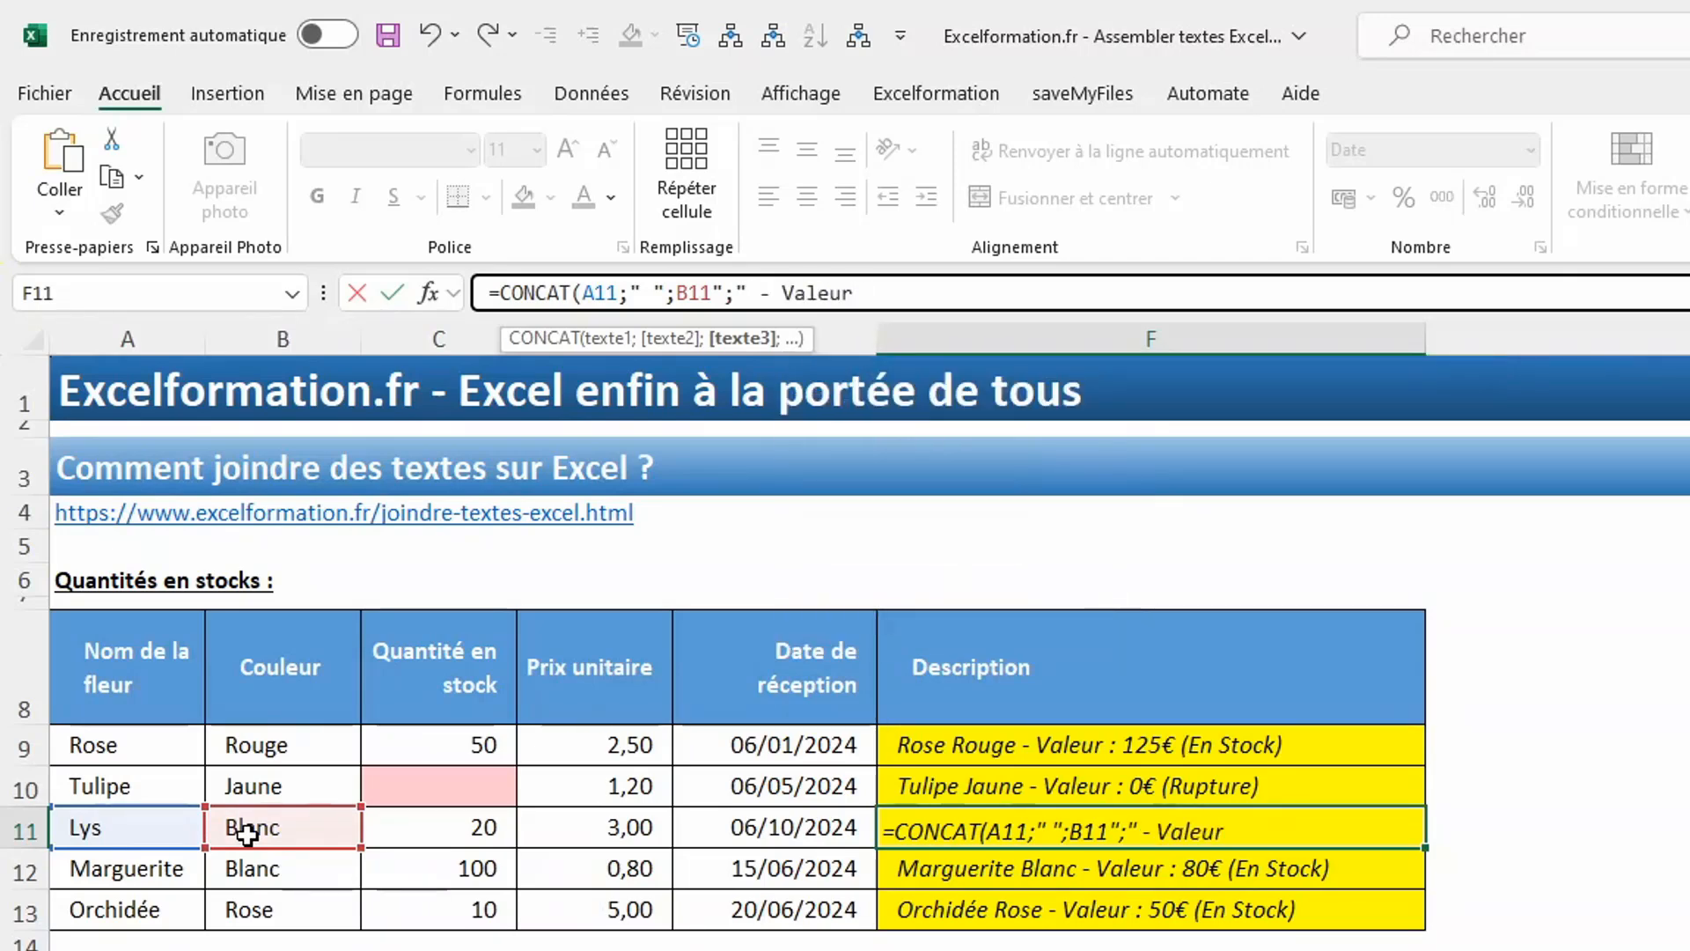
type(" : \";")
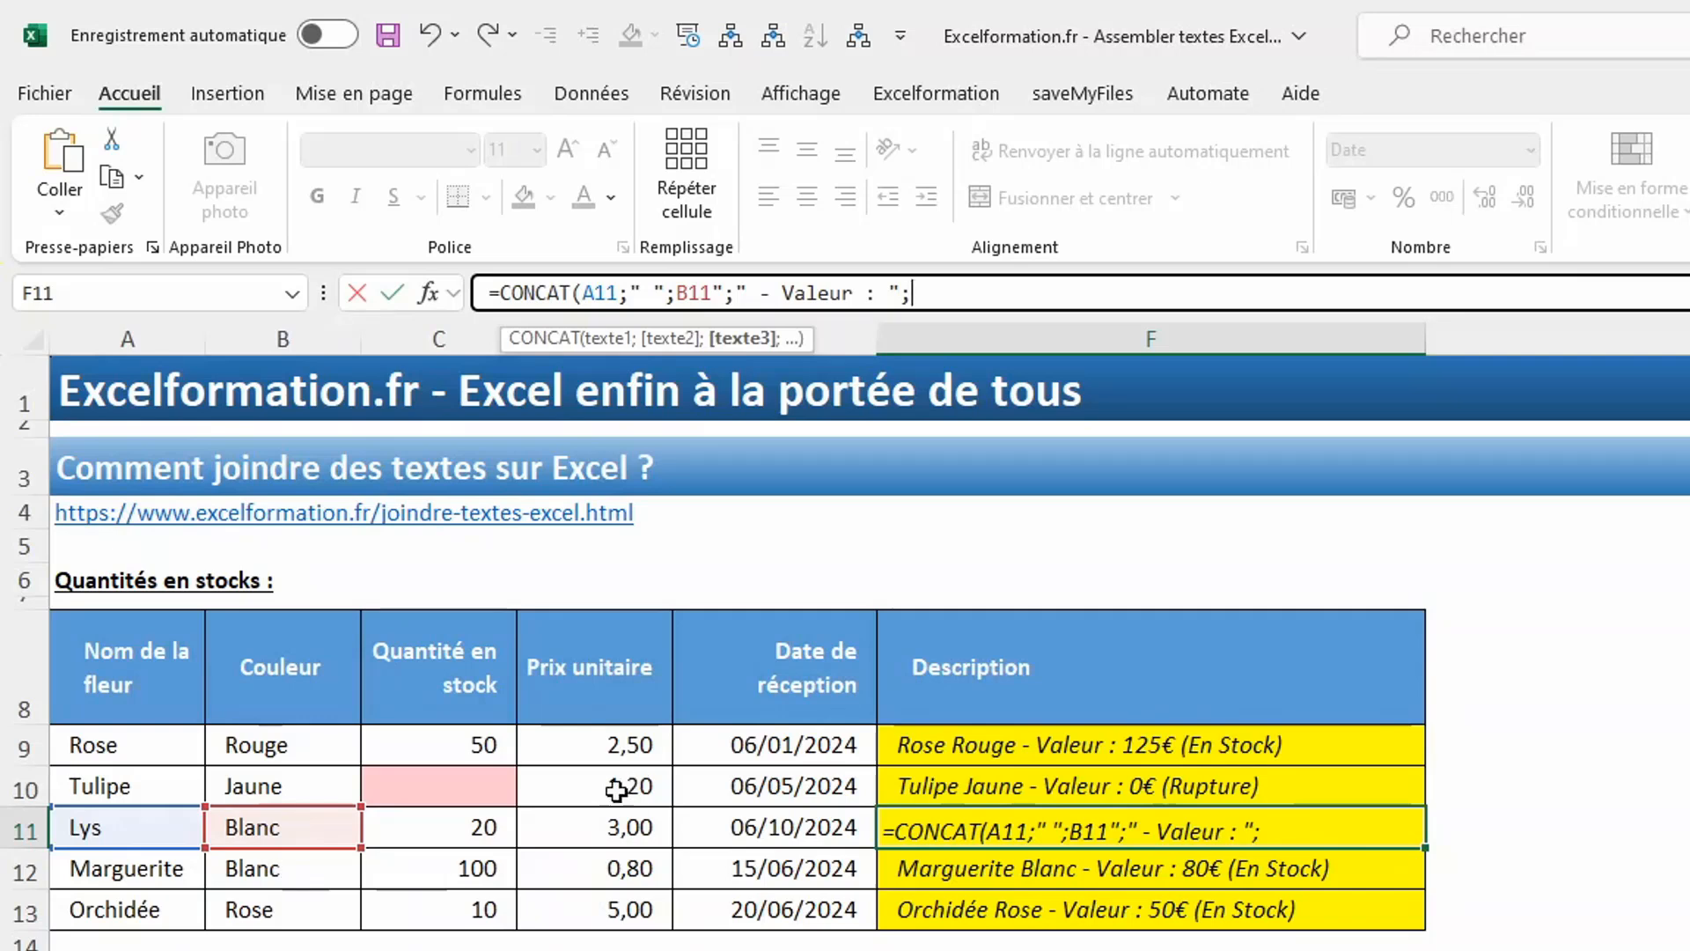
left_click(440, 823)
type("*")
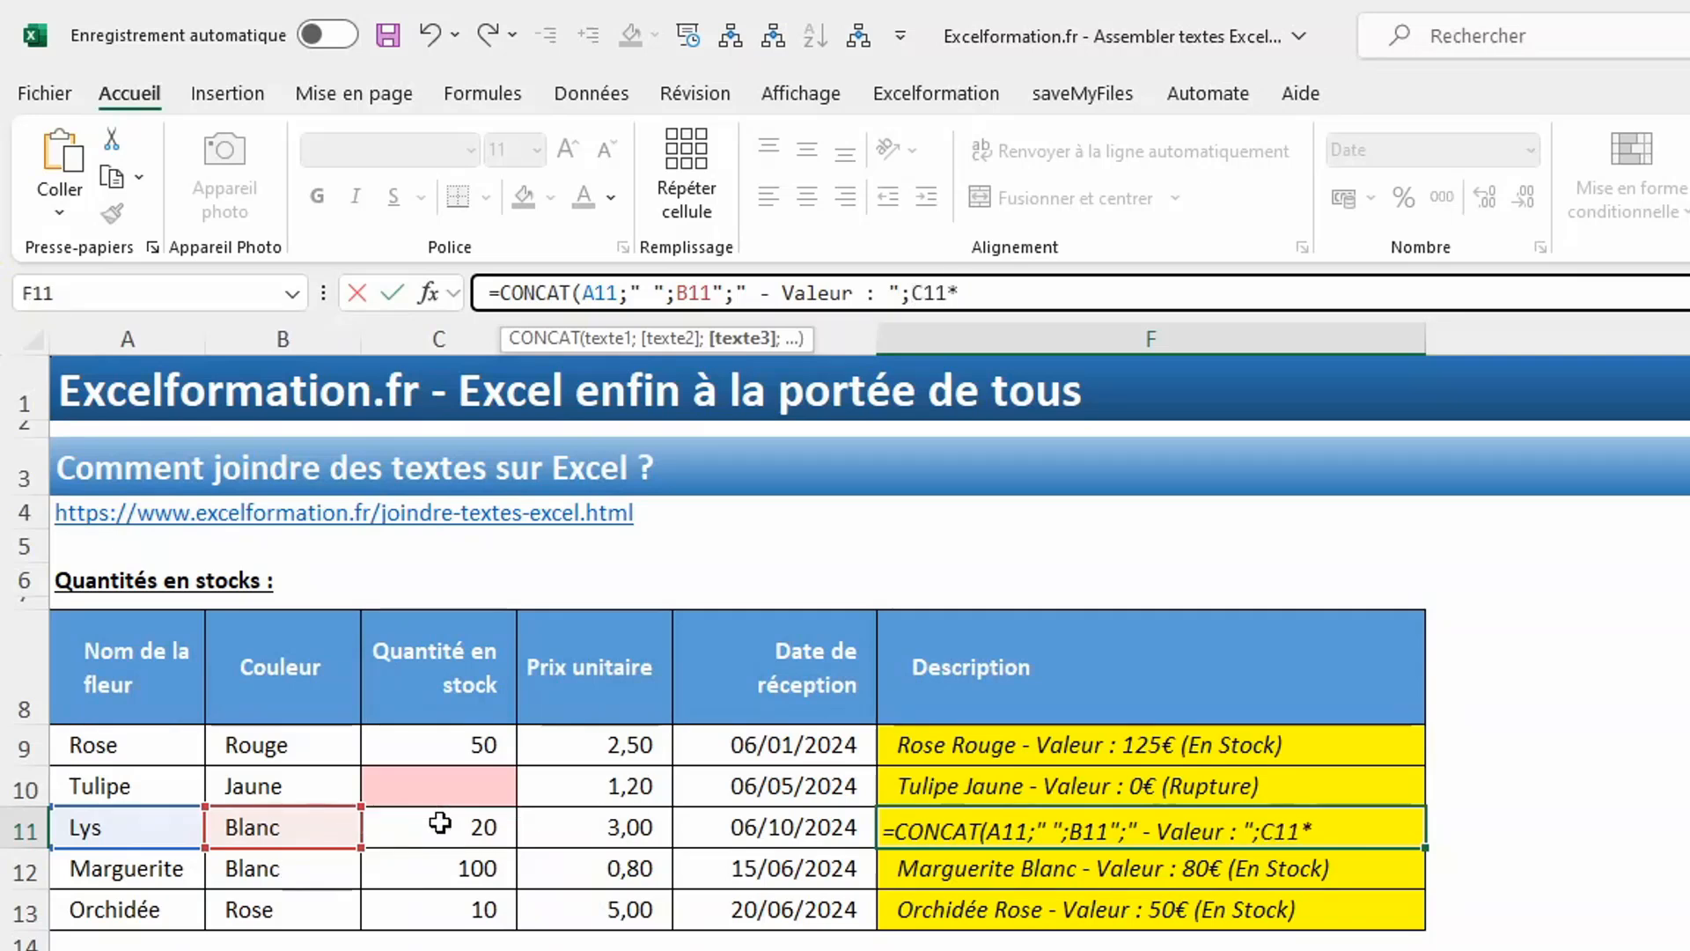
left_click(562, 828)
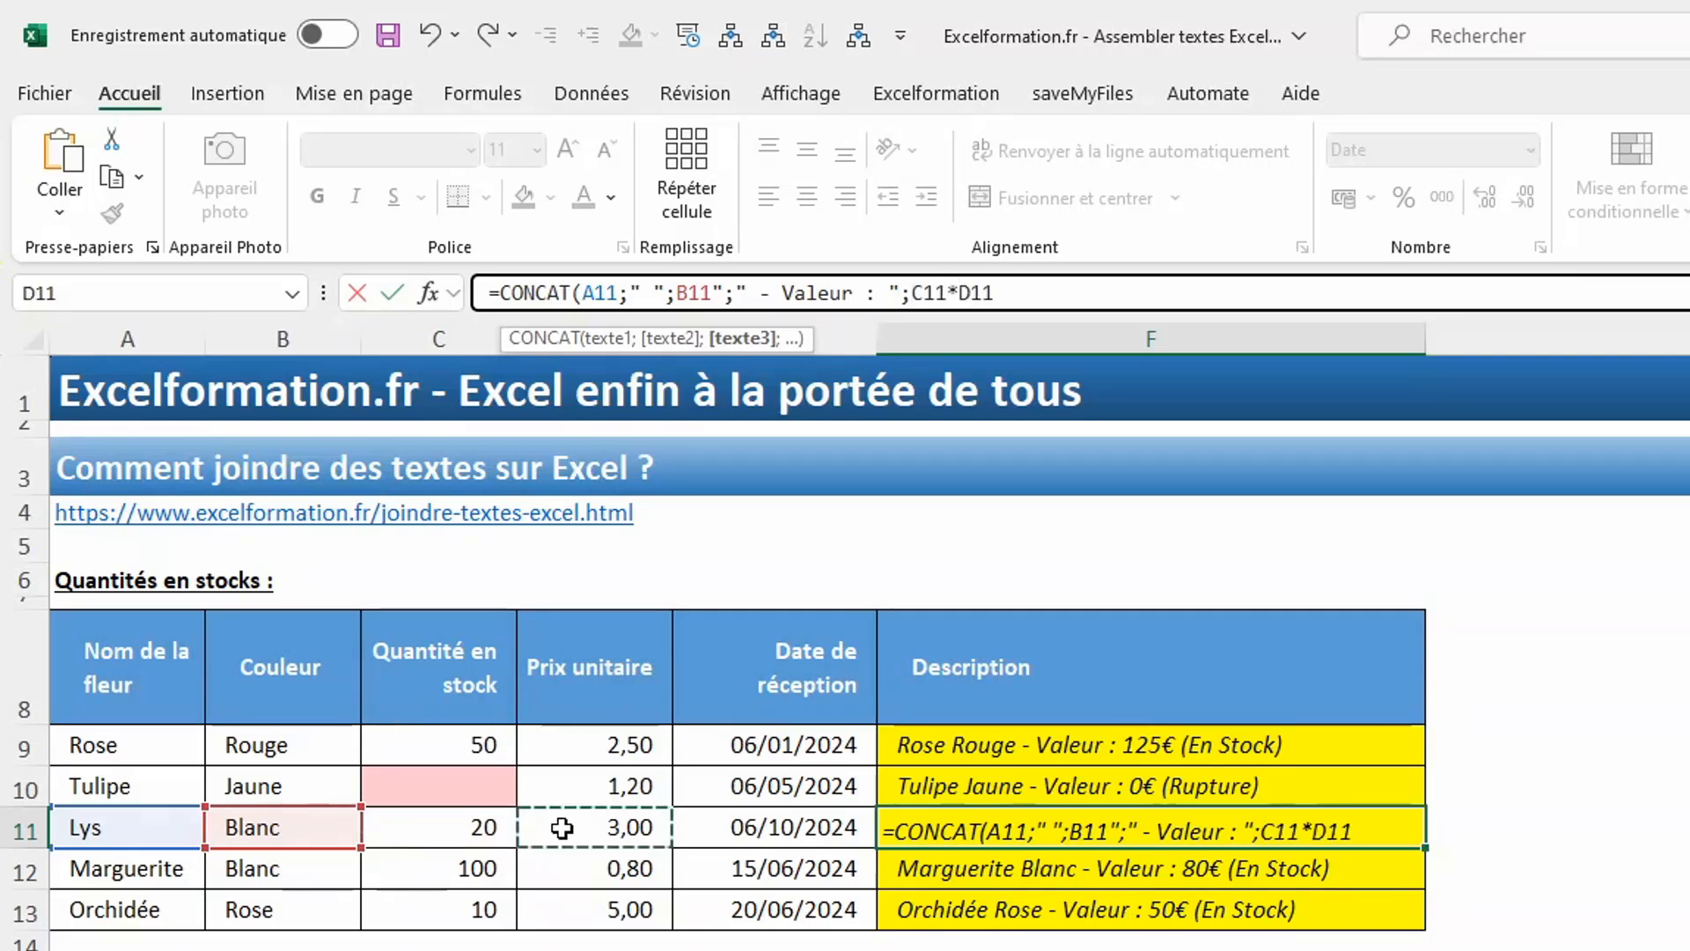
type(";\"€\")")
key("Return")
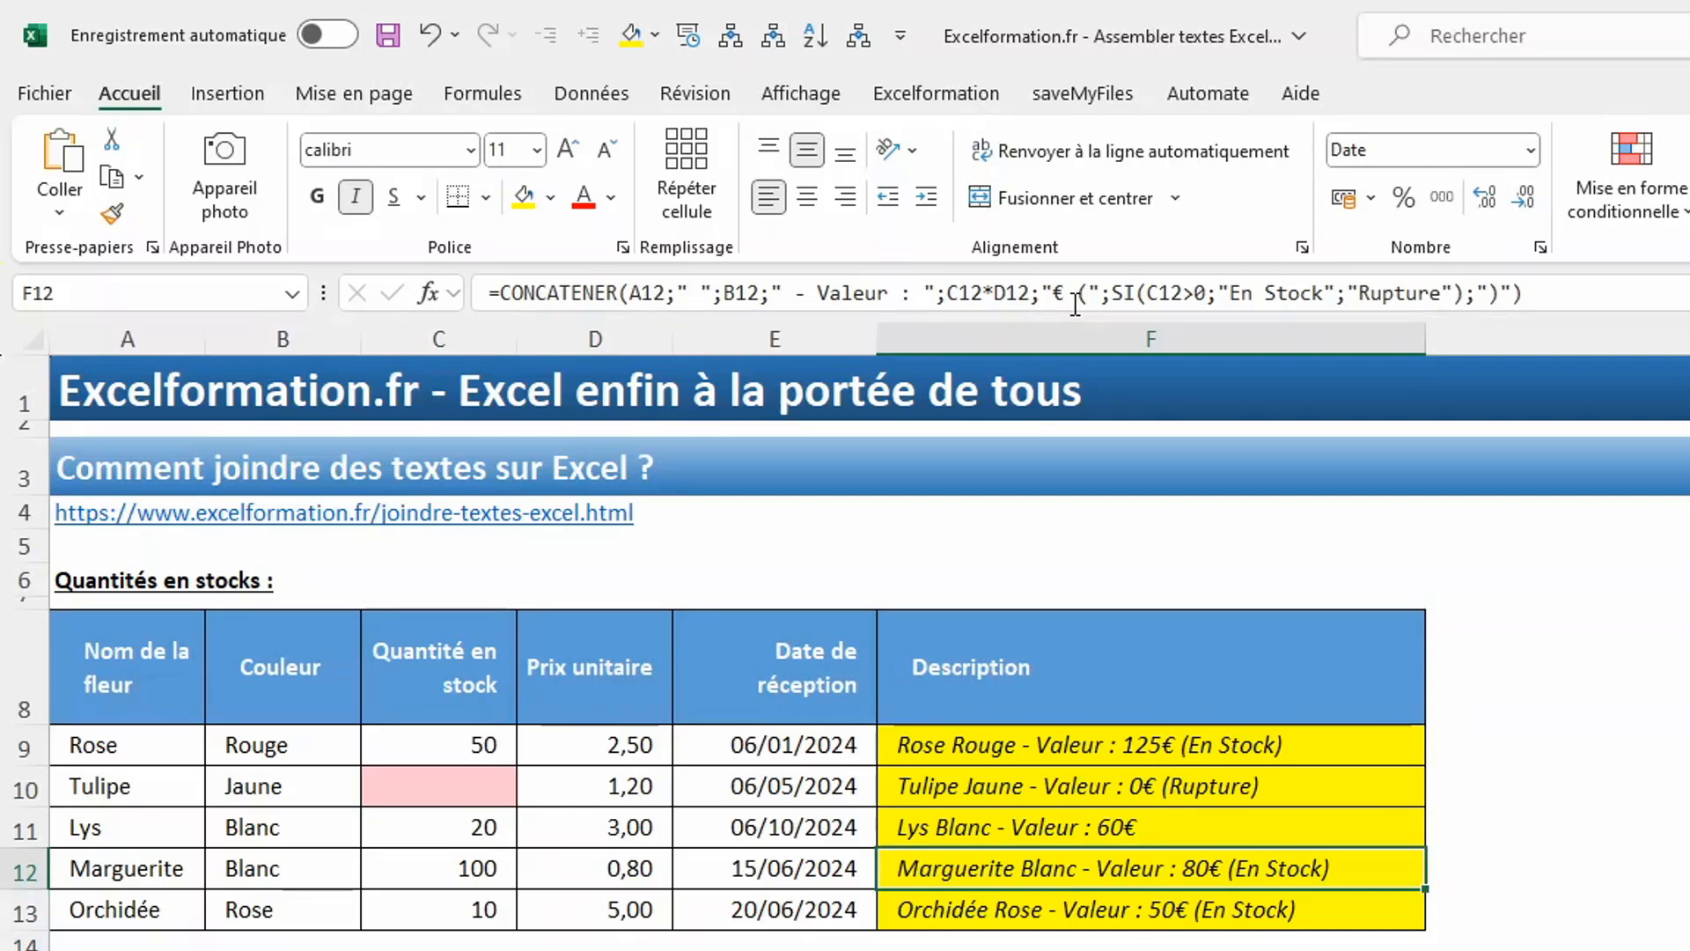
Replace the formula in F12 with a CONCAT function joining the whole range A12:E12, and validate it
key("Up")
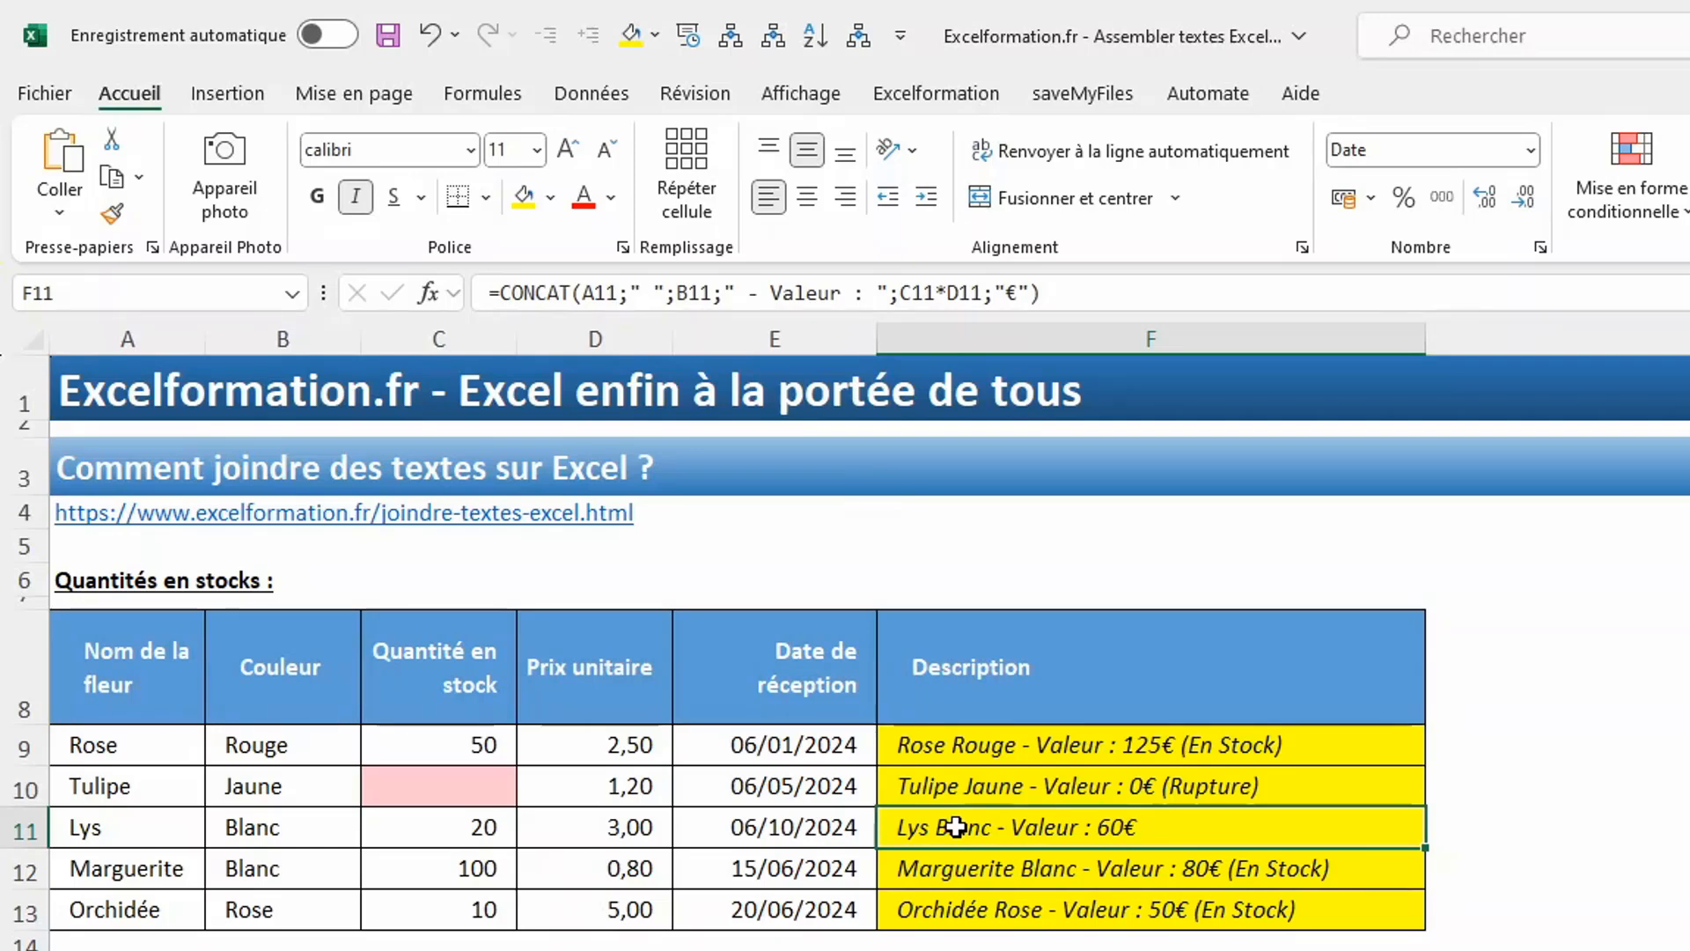
key("Down")
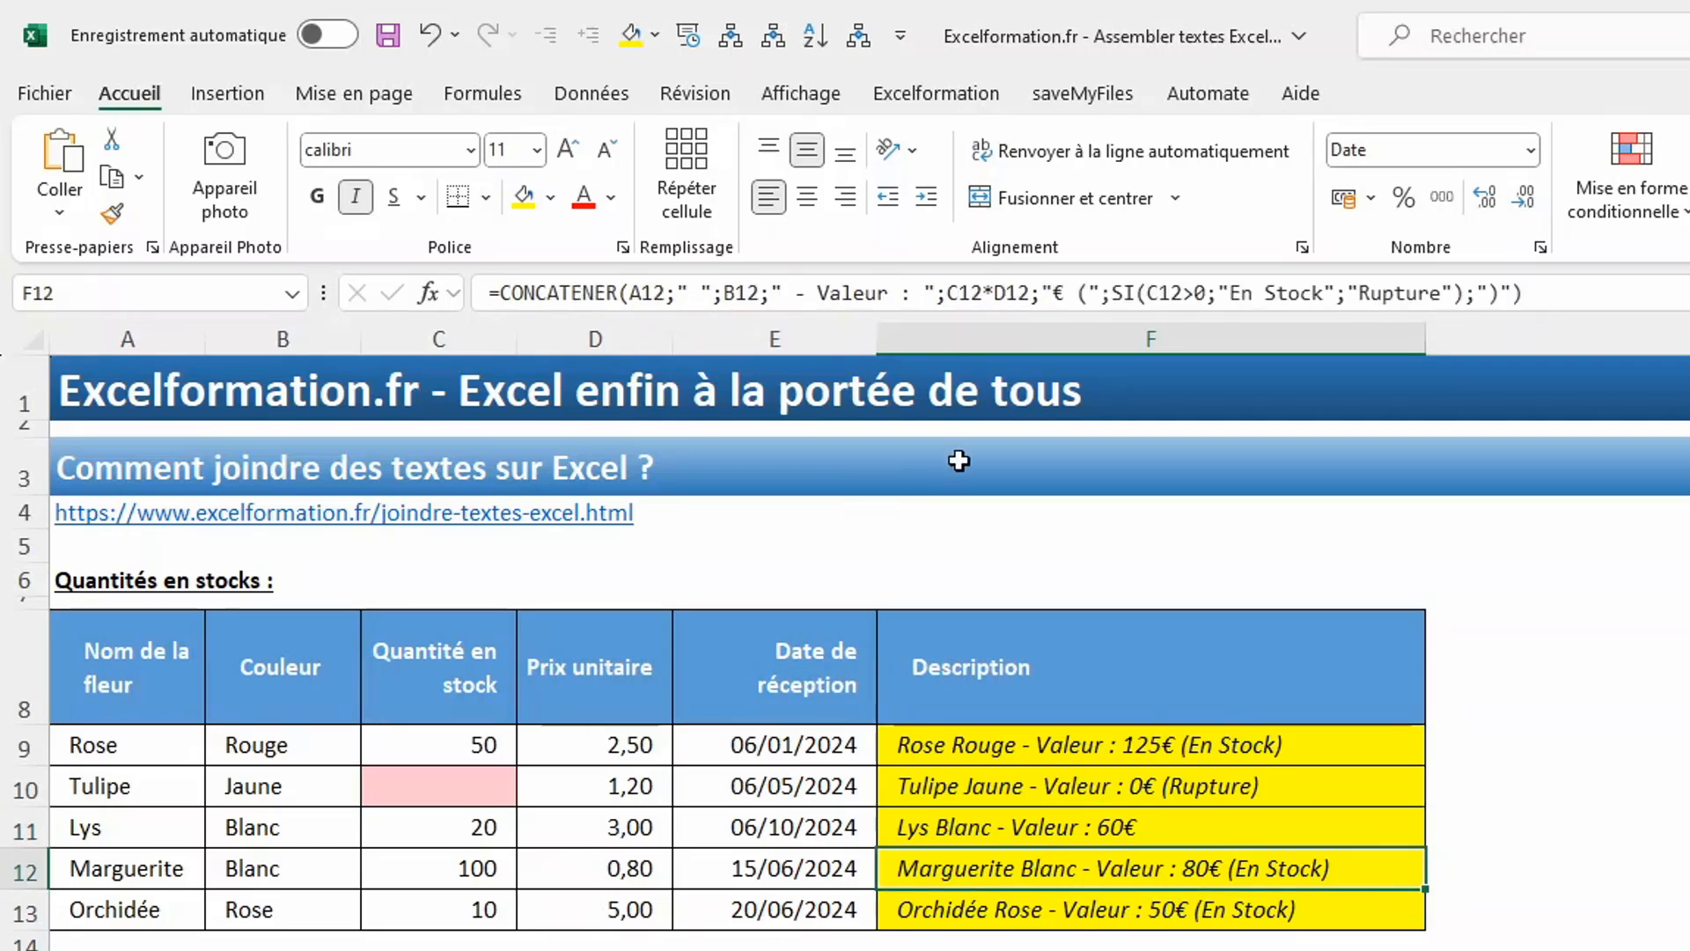
type("=con")
key("Tab")
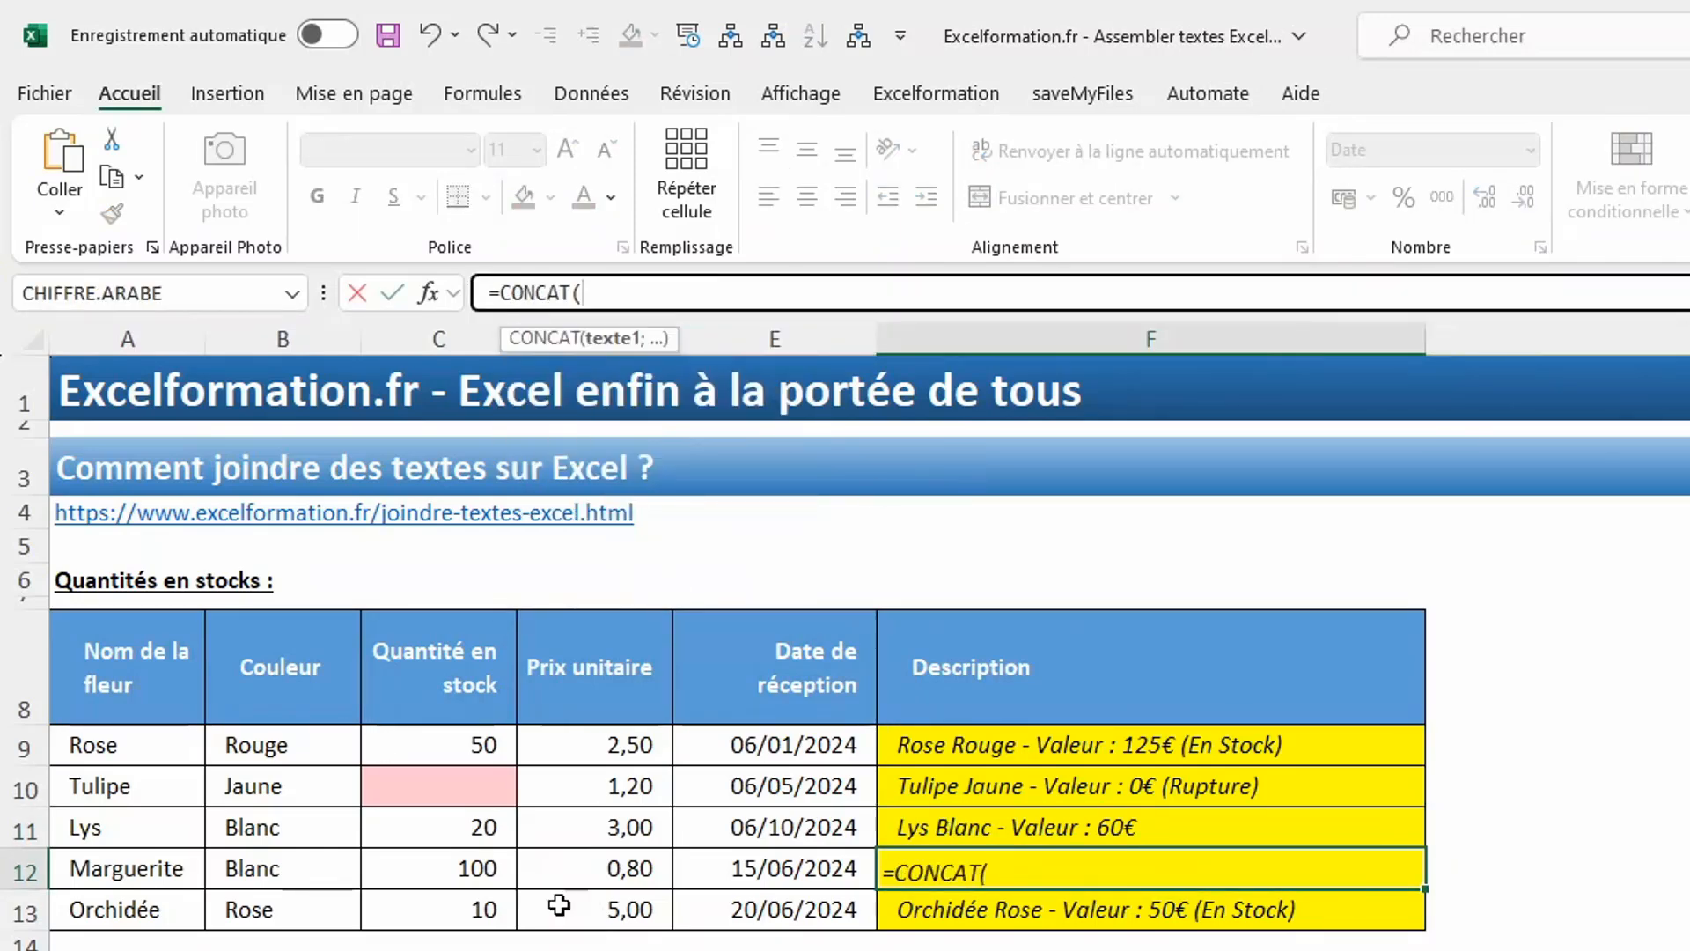
left_click_drag(152, 870, 724, 863)
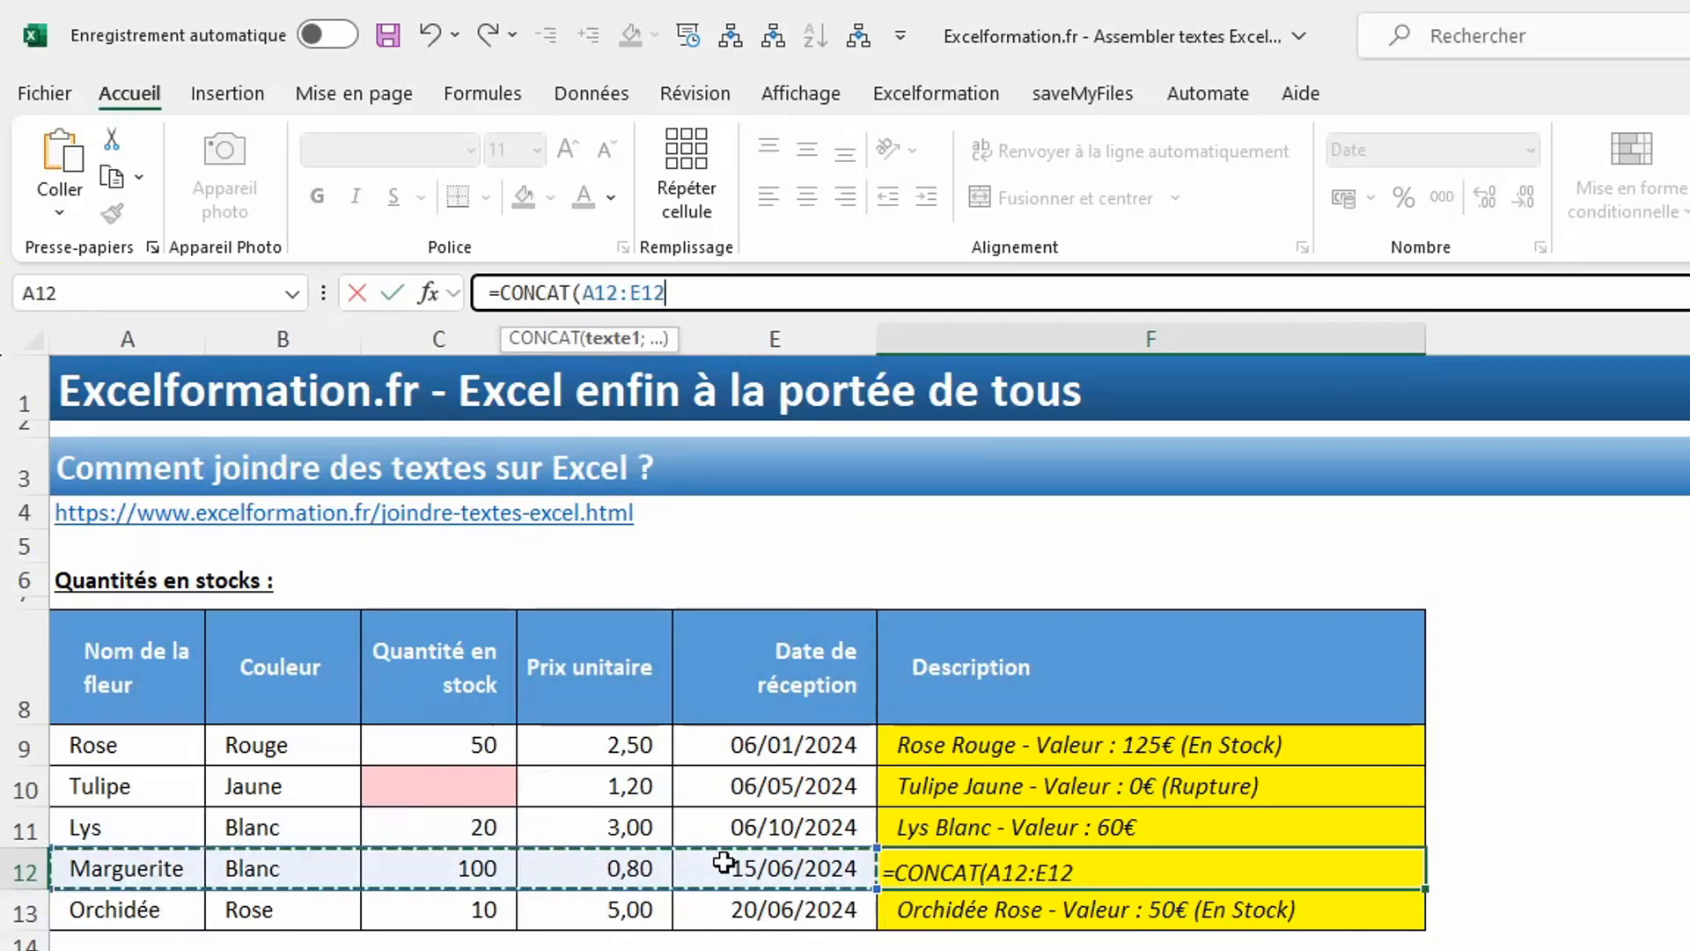
type(")")
key("Return")
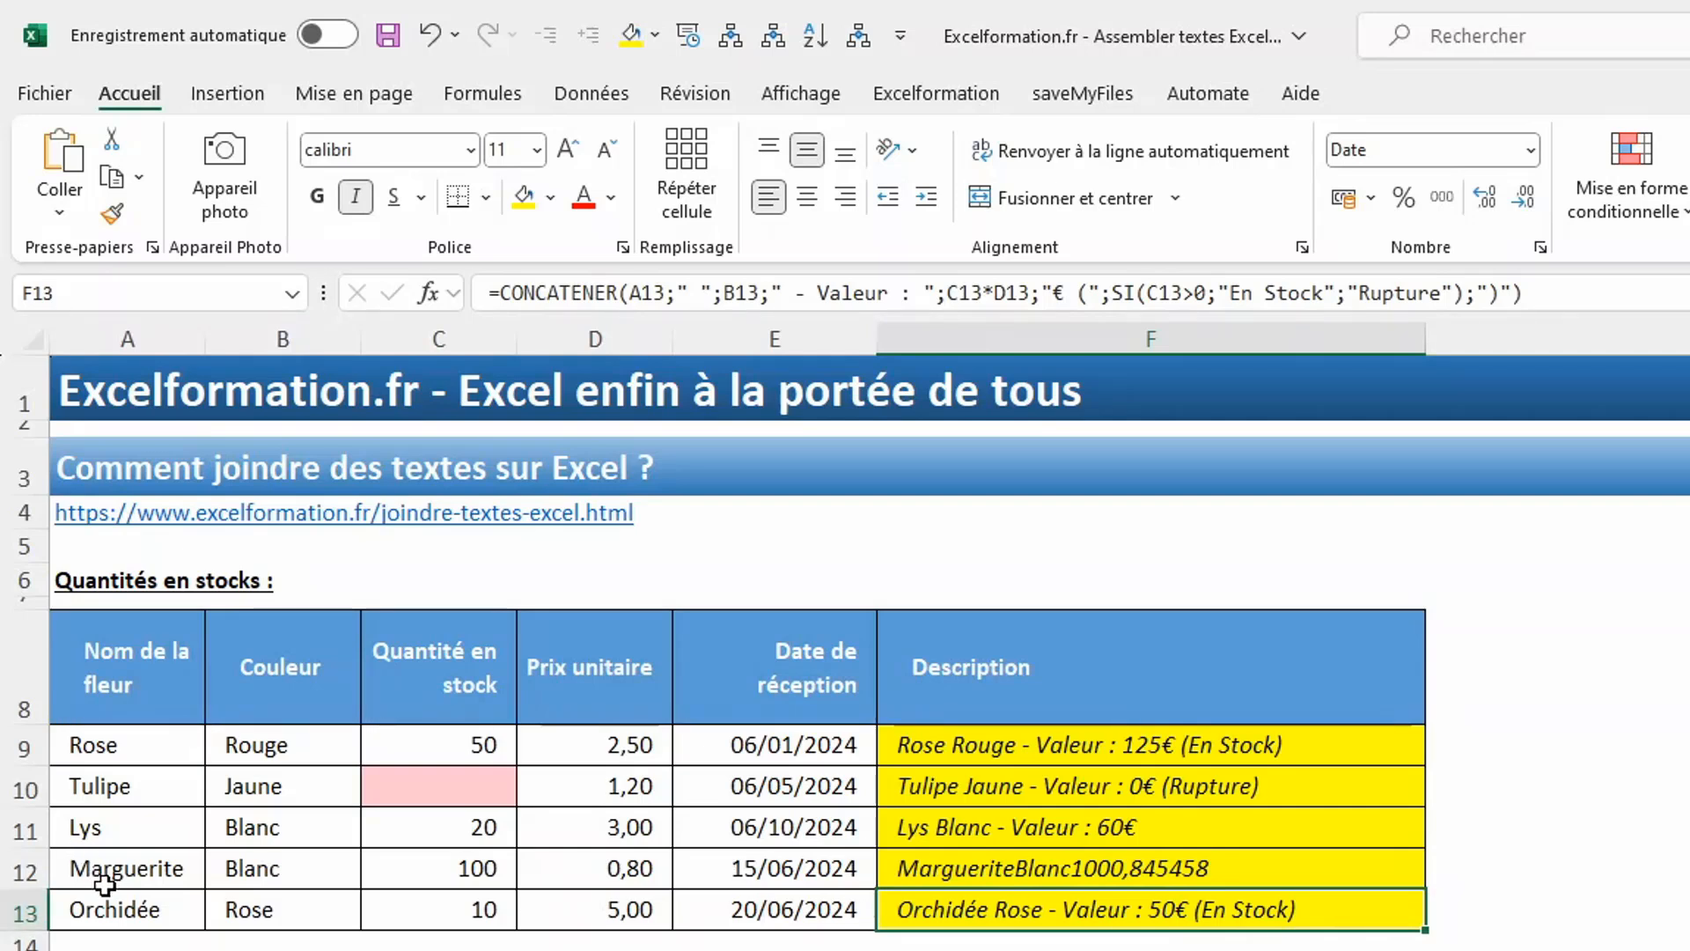
Add a trailing space after the flower name Marguerite in A12
left_click(132, 868)
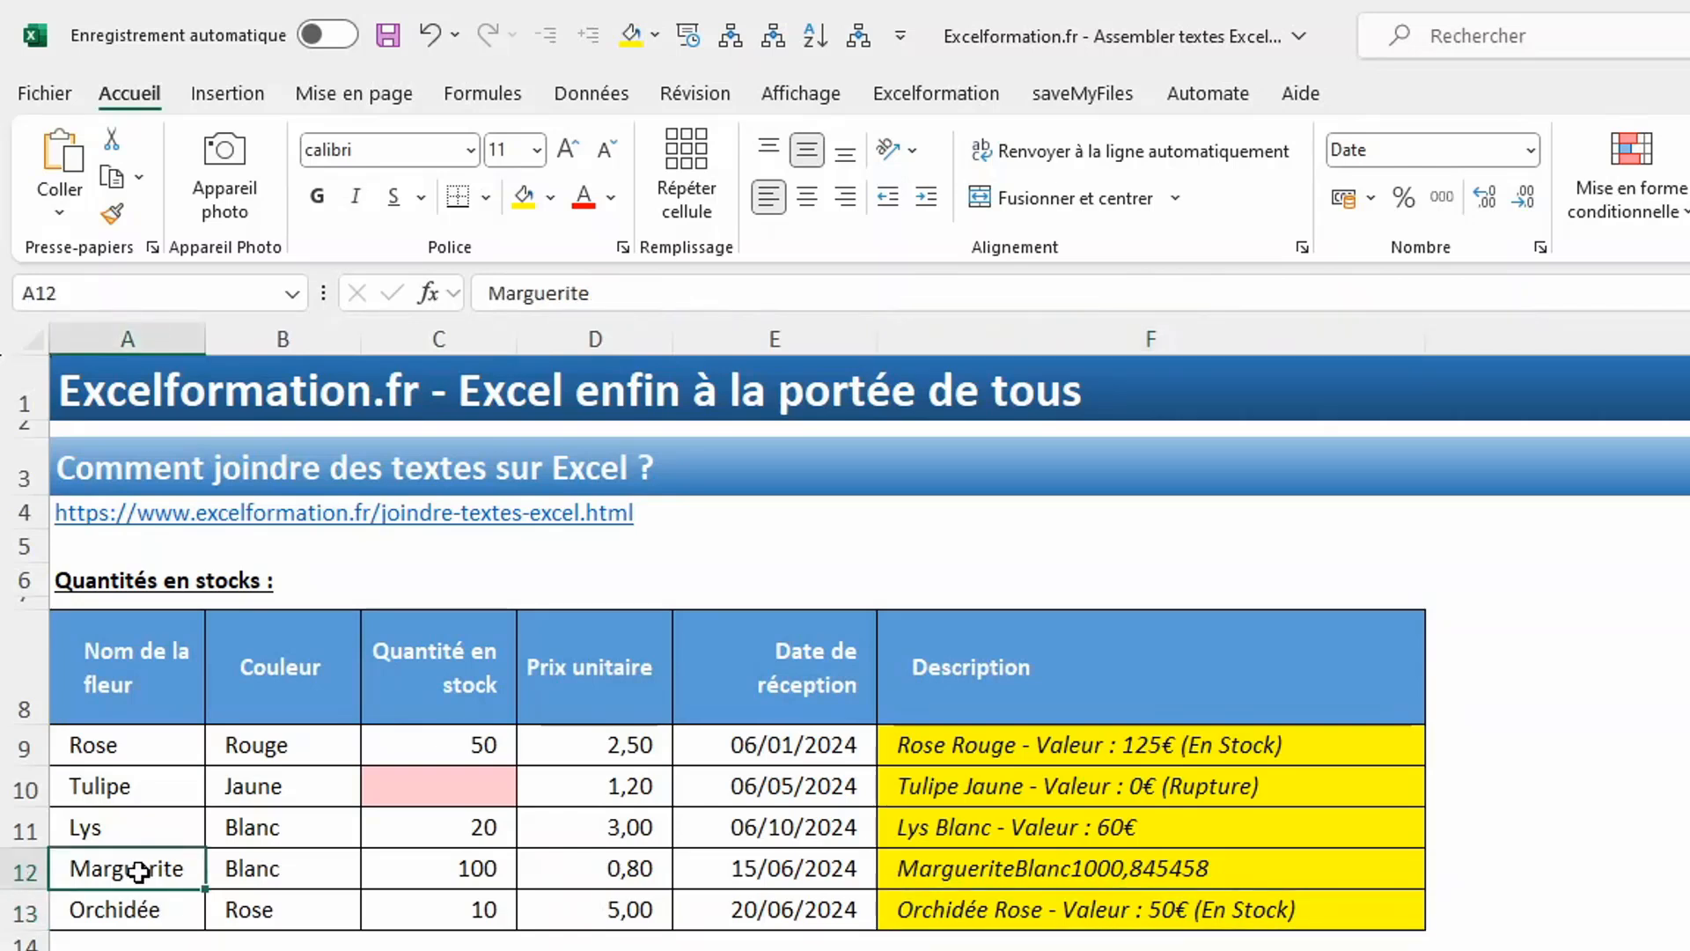
left_click(718, 294)
key("Return")
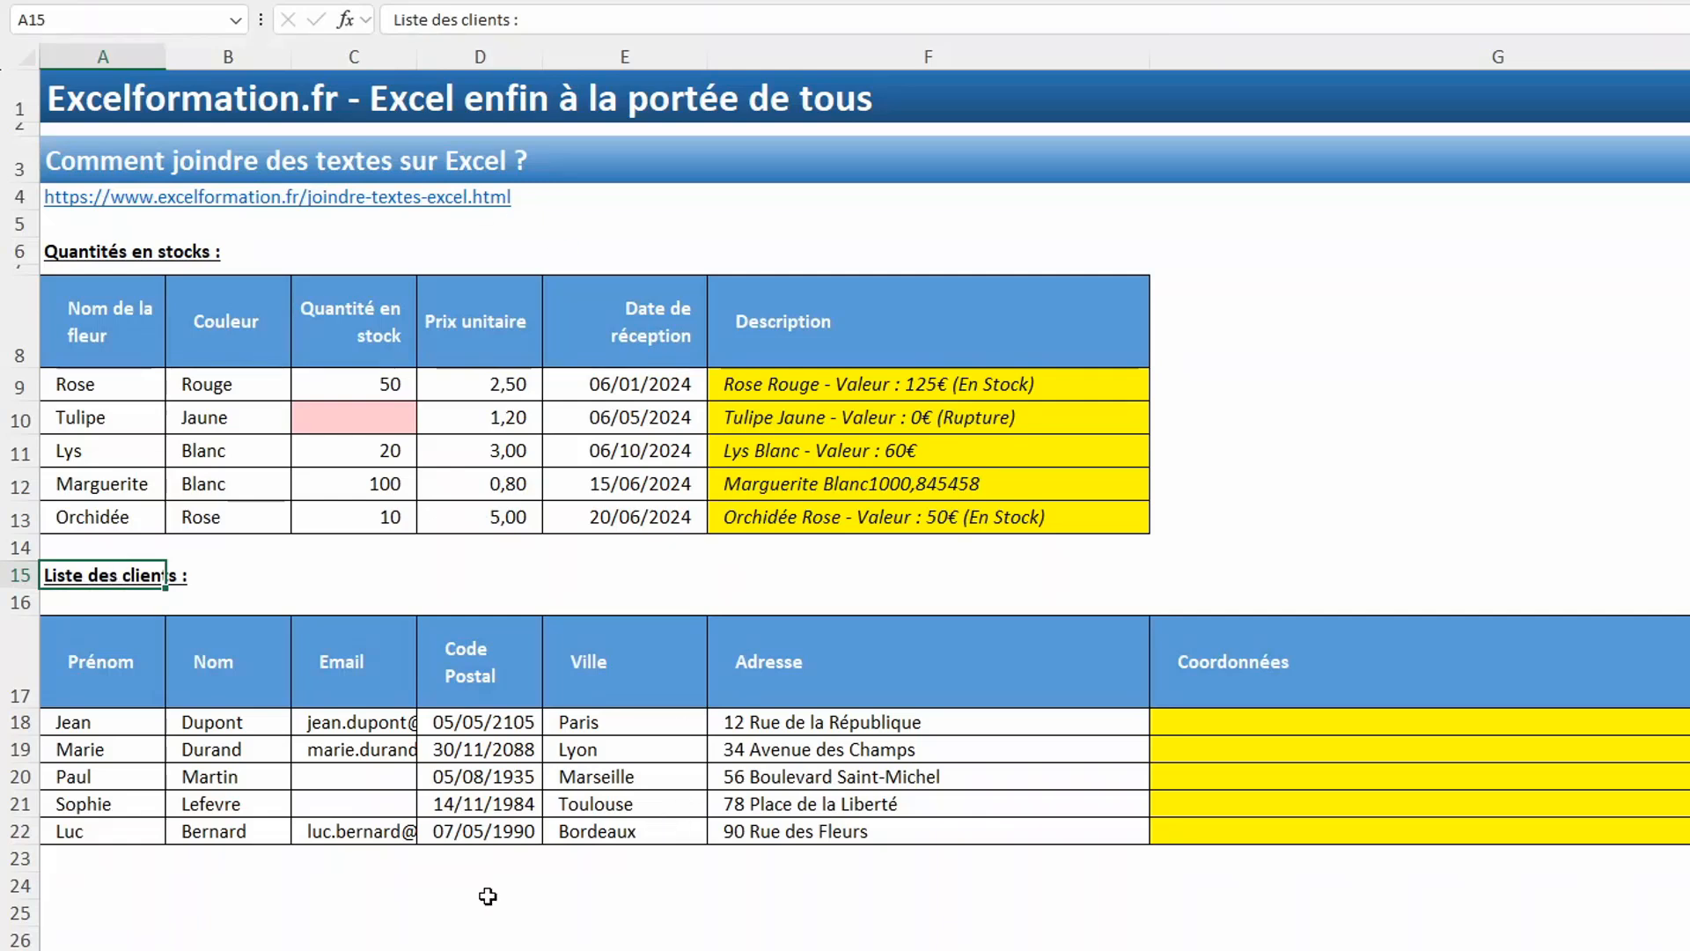
Start a JOINDRE.TEXTE formula across G18:G22 with a space " " as delimiter and FAUX for ignoring empty cells
left_click_drag(1187, 725, 1207, 842)
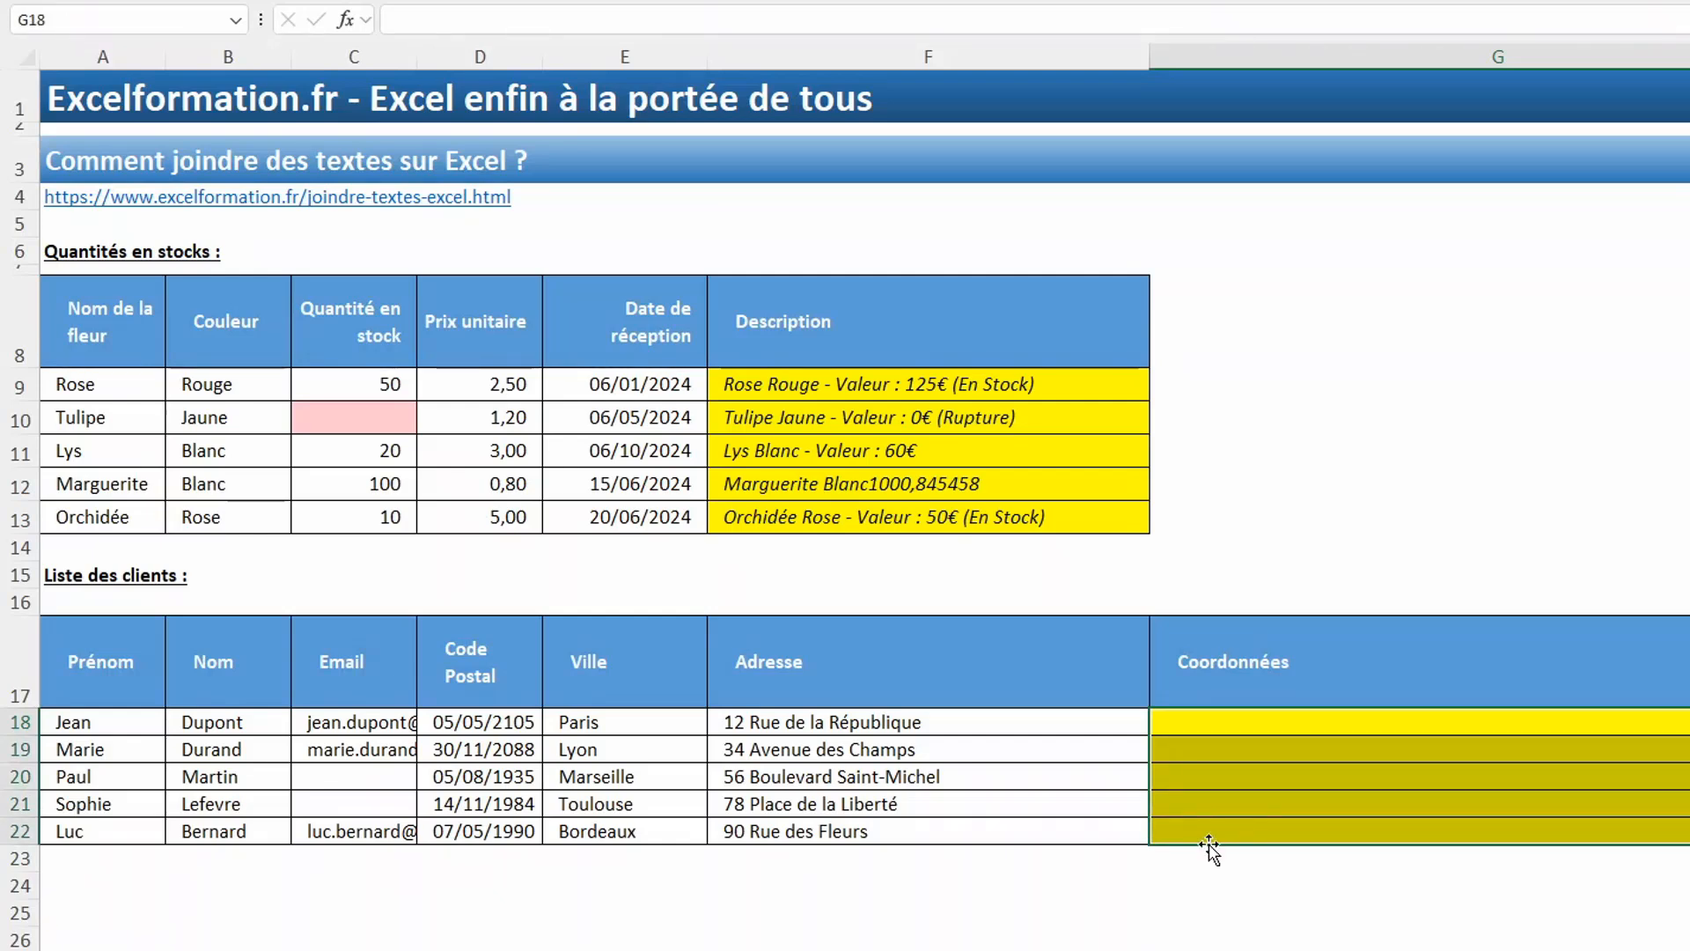
type("=joi")
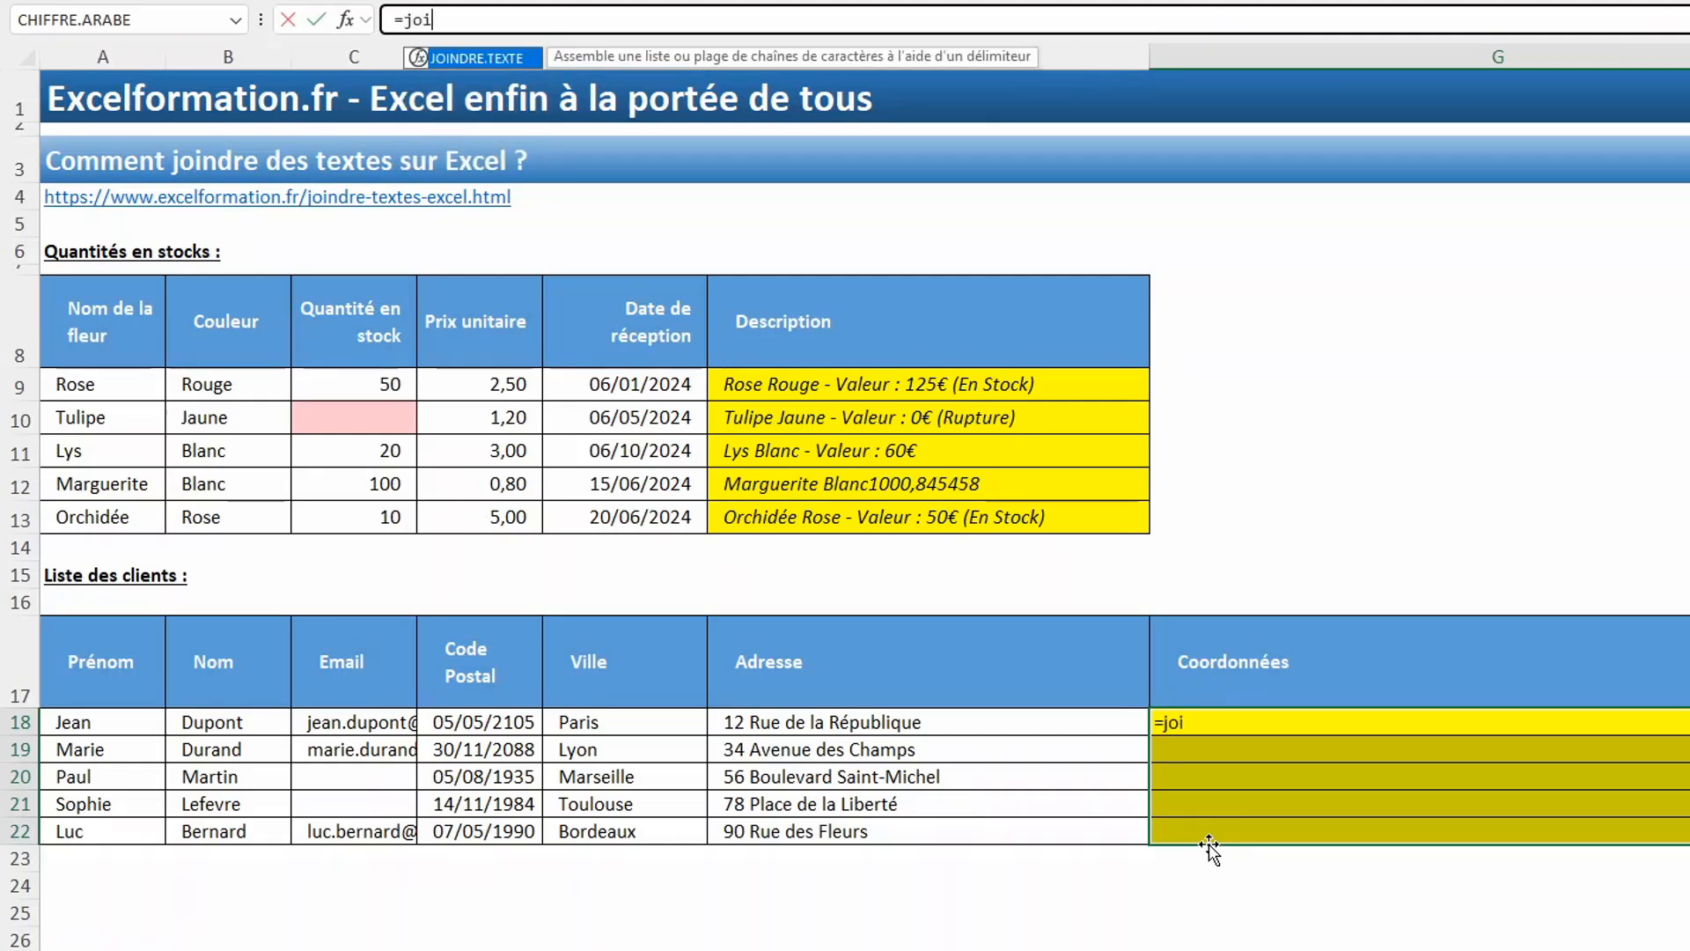
key("Tab")
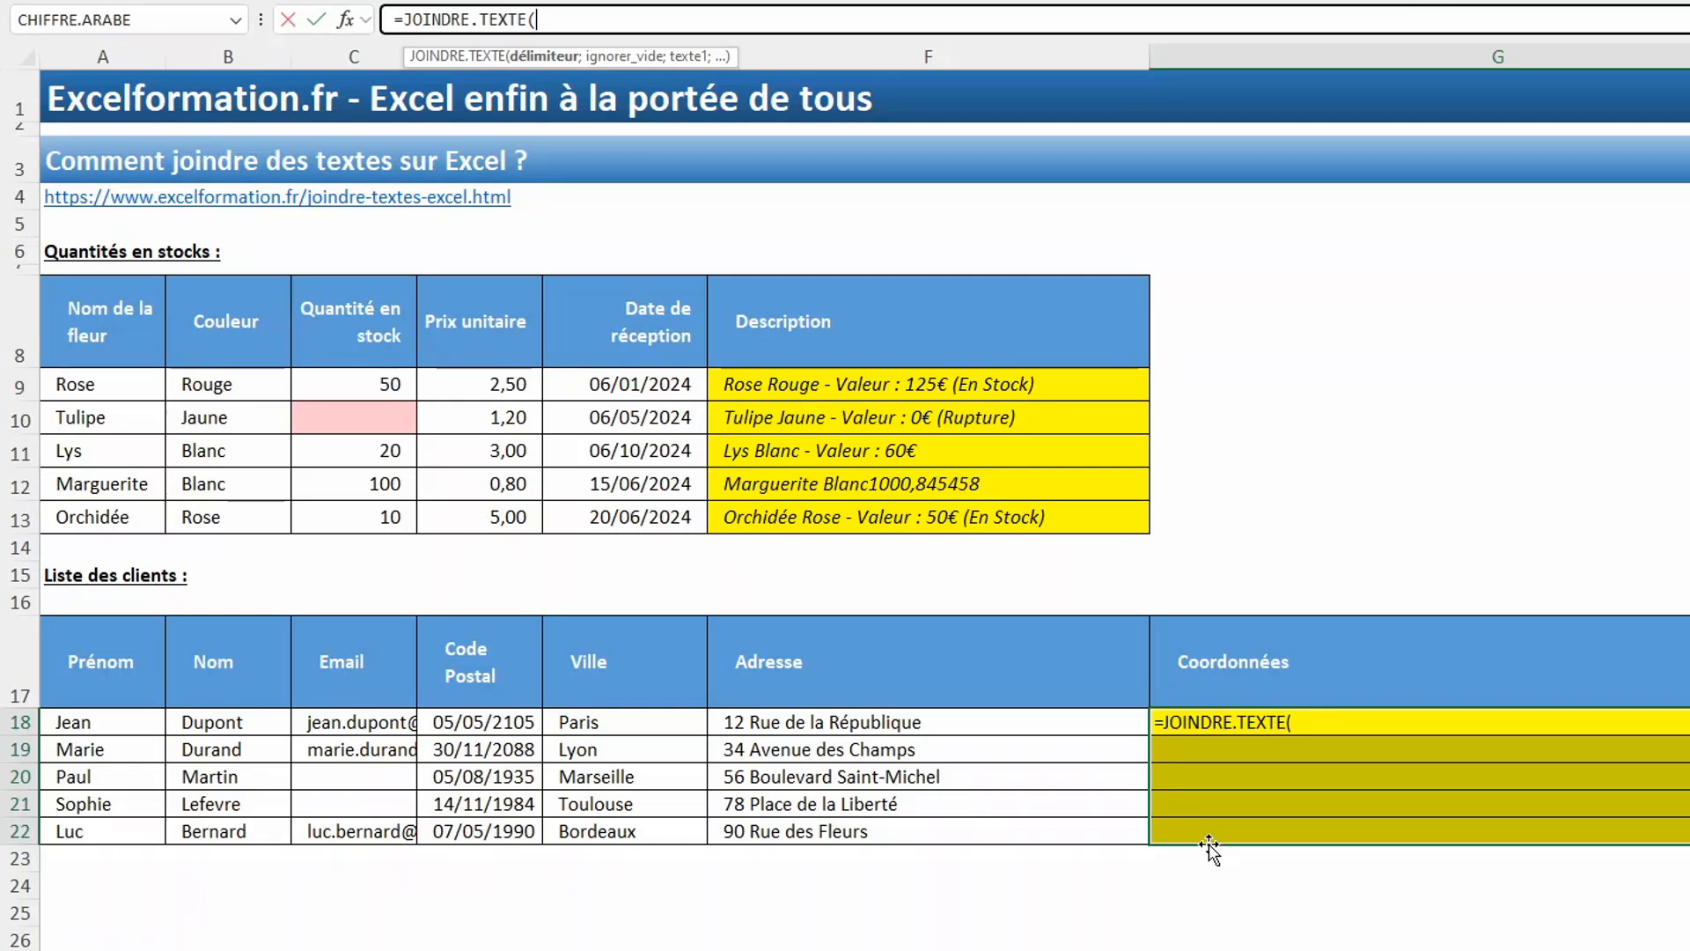
type("\" \";")
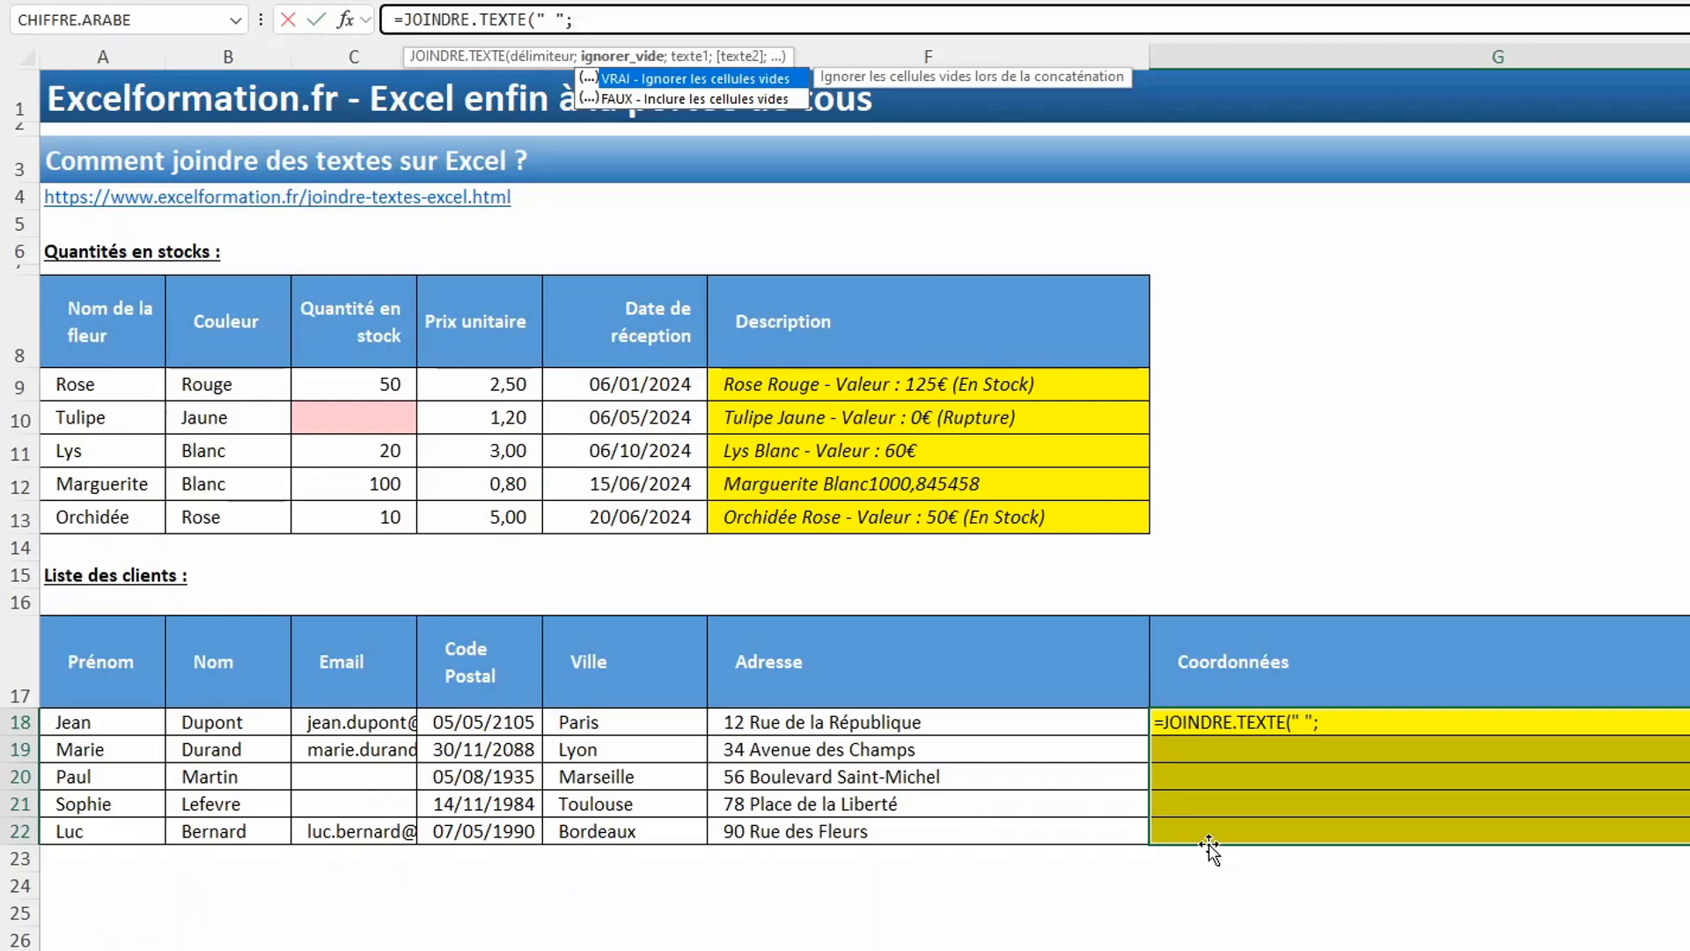
key("Down")
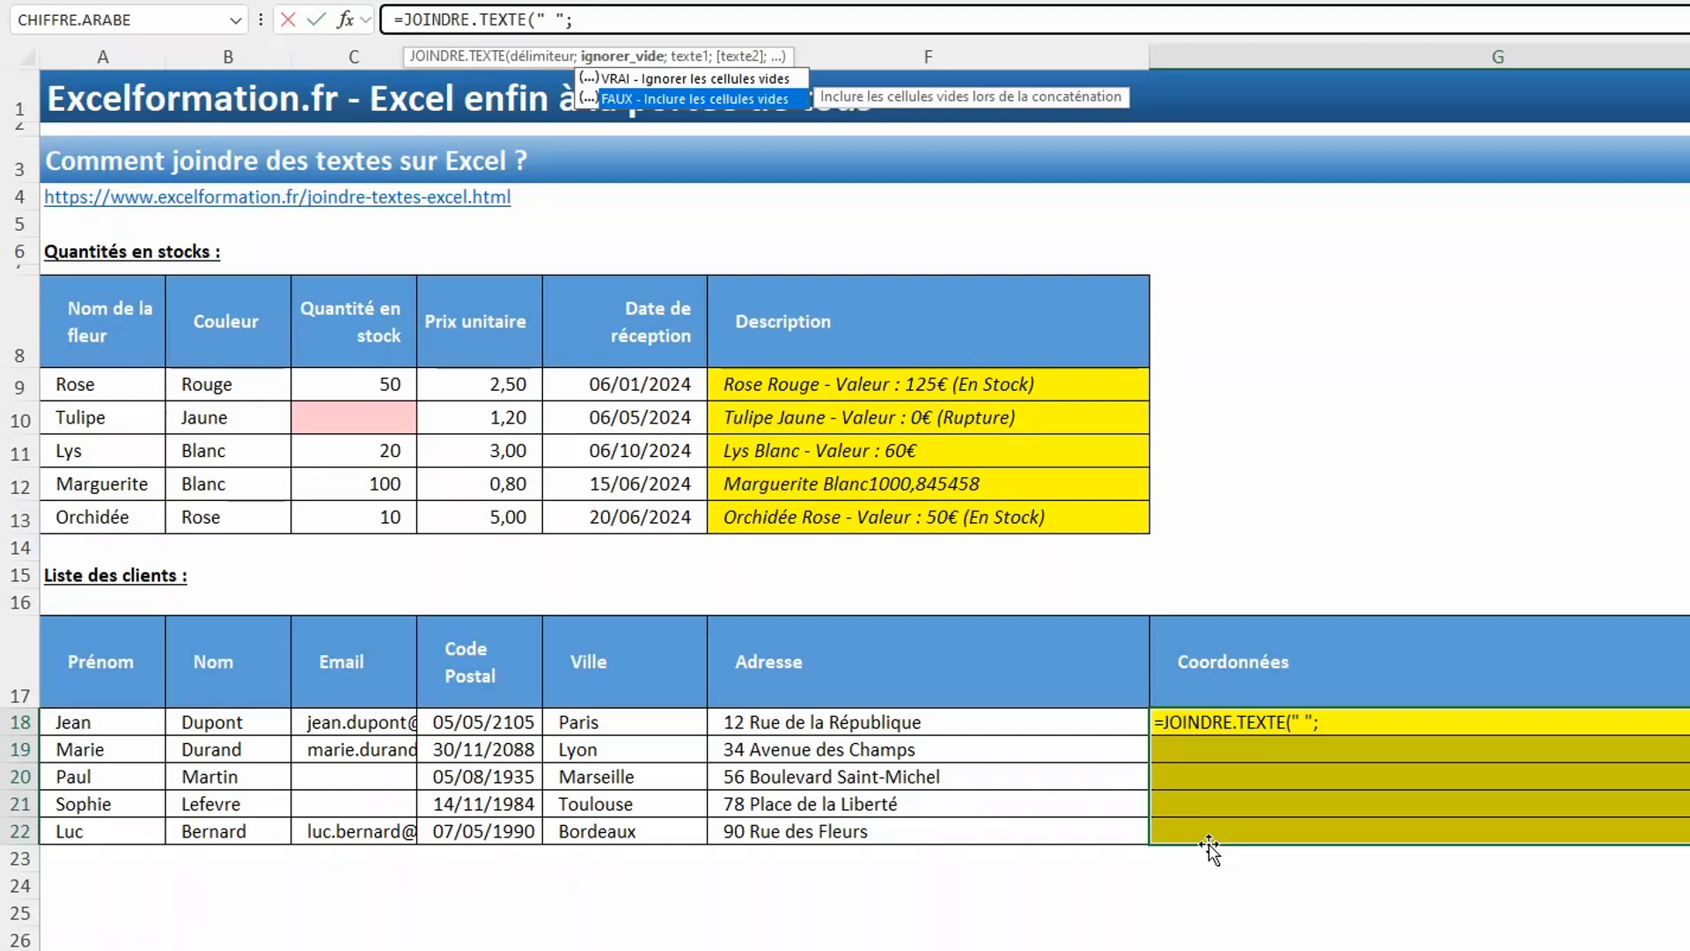
key("Tab")
type(";")
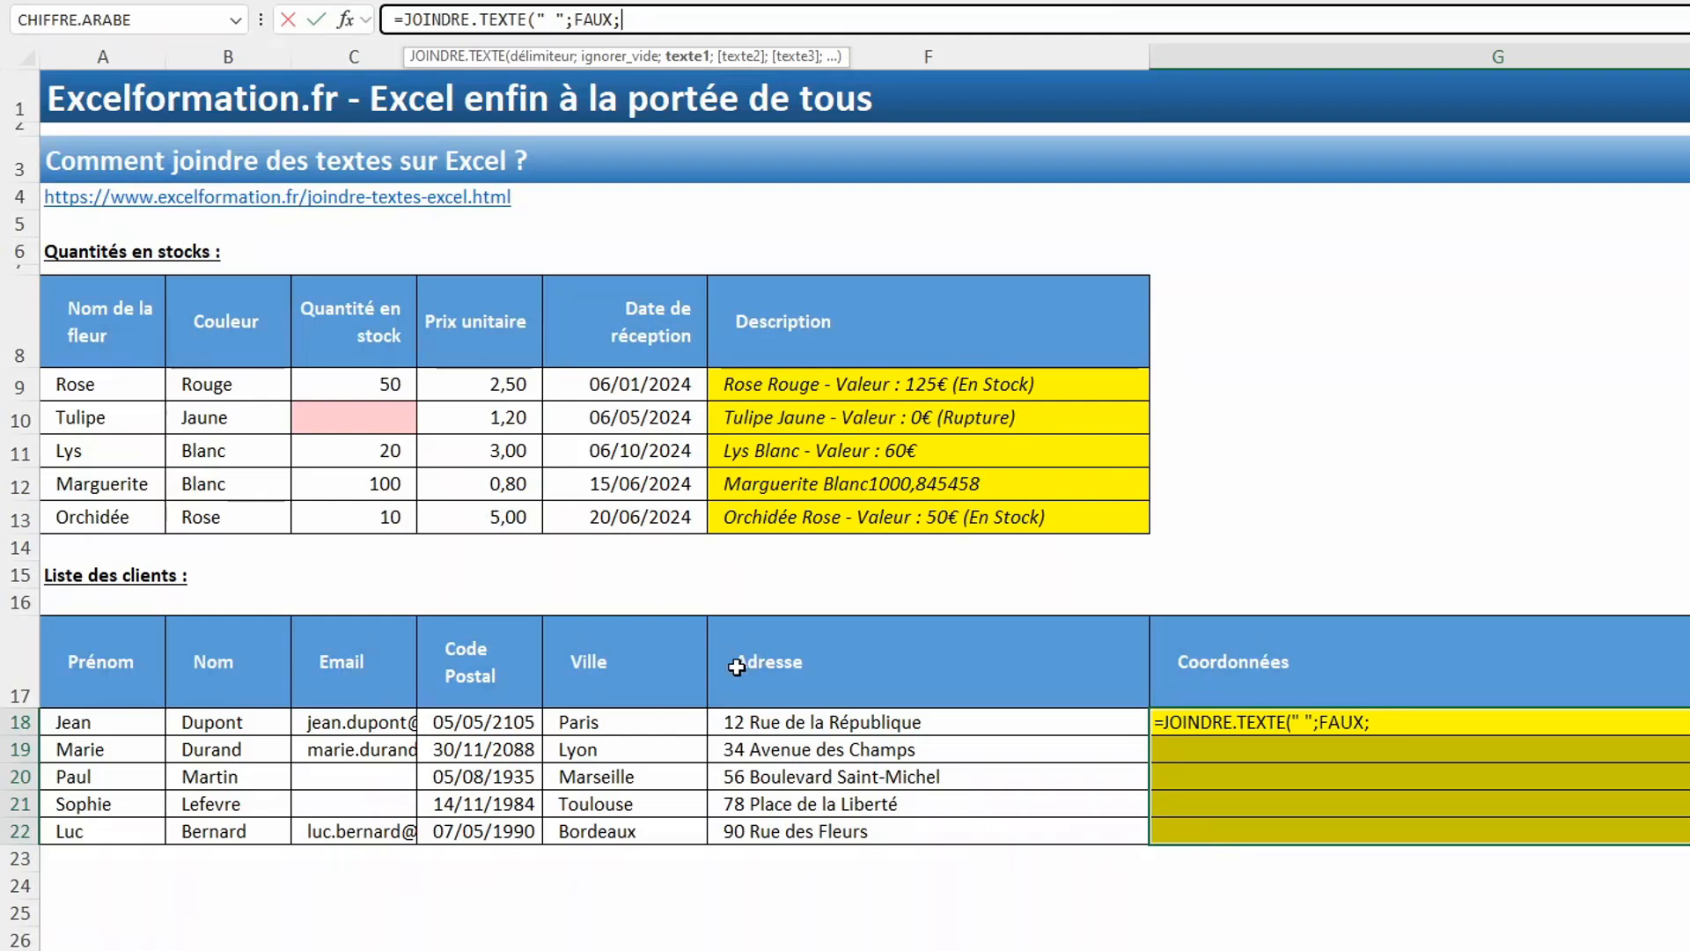
left_click(142, 723)
type(";")
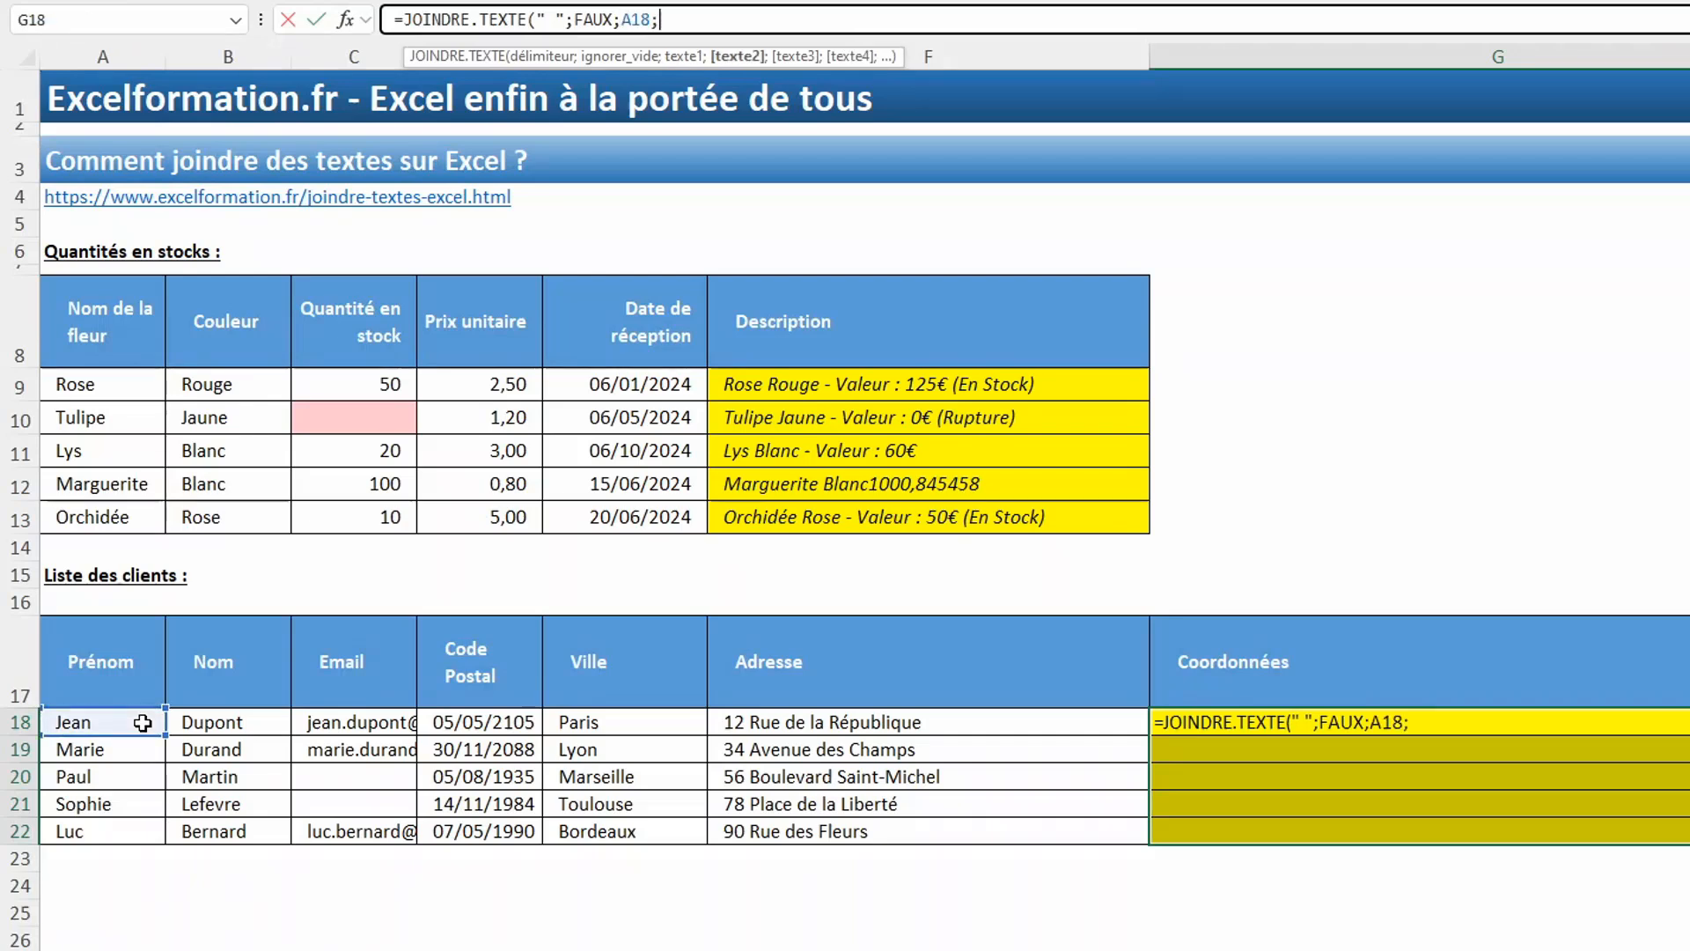
left_click(217, 722)
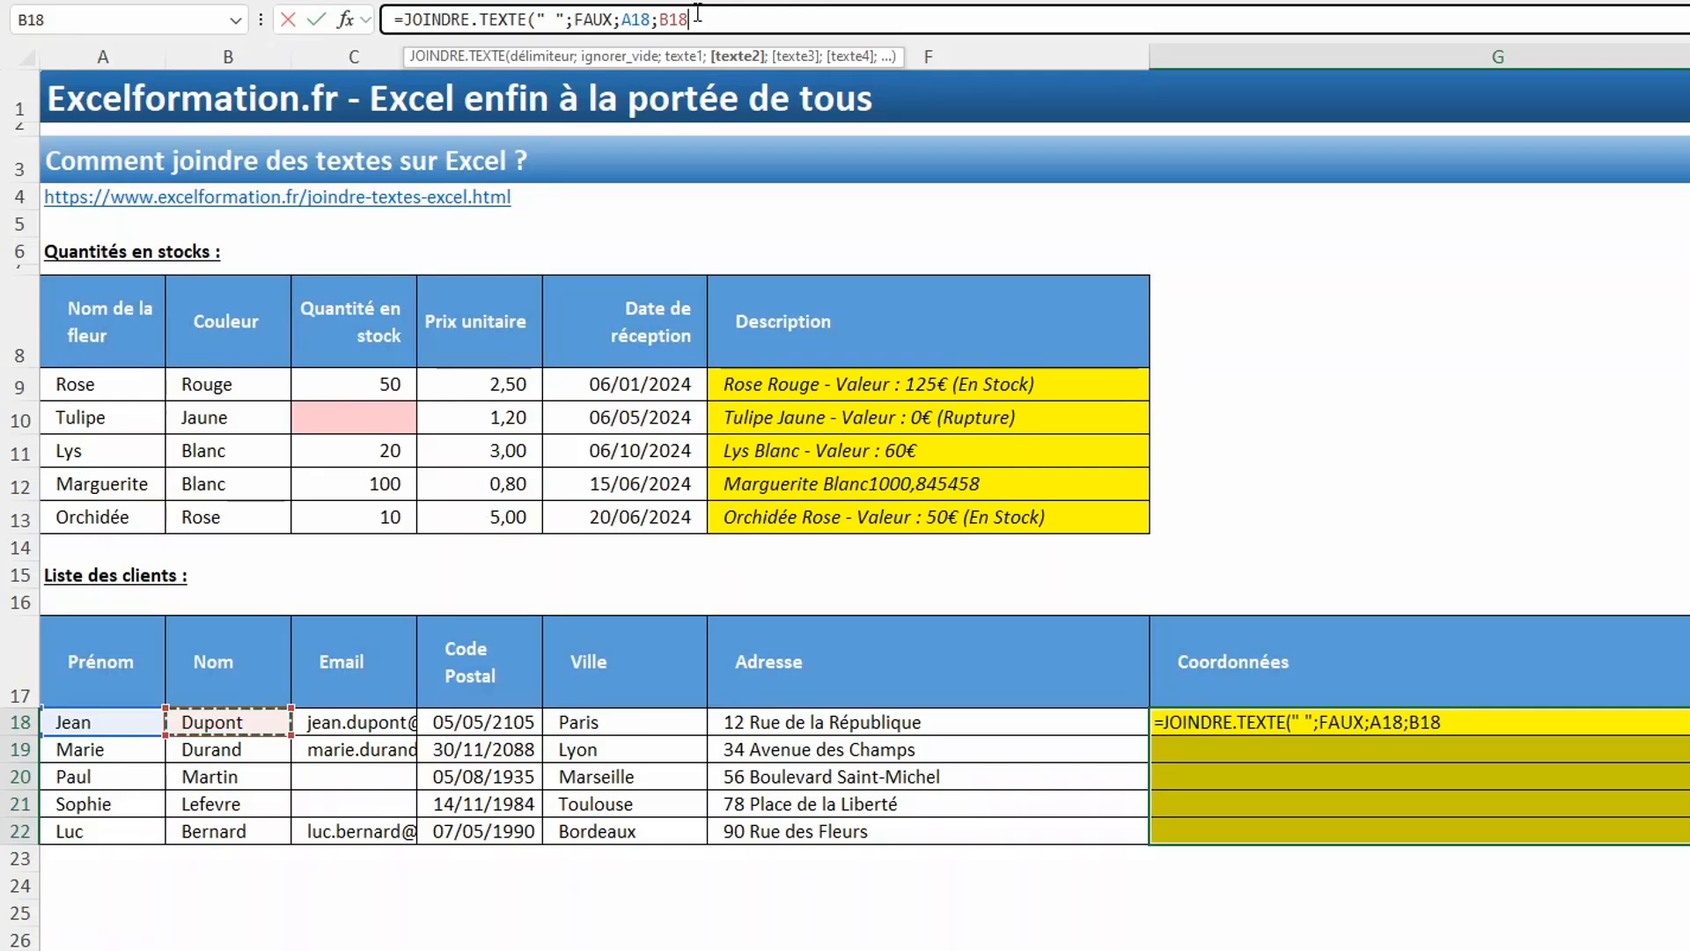
left_click_drag(689, 19, 621, 19)
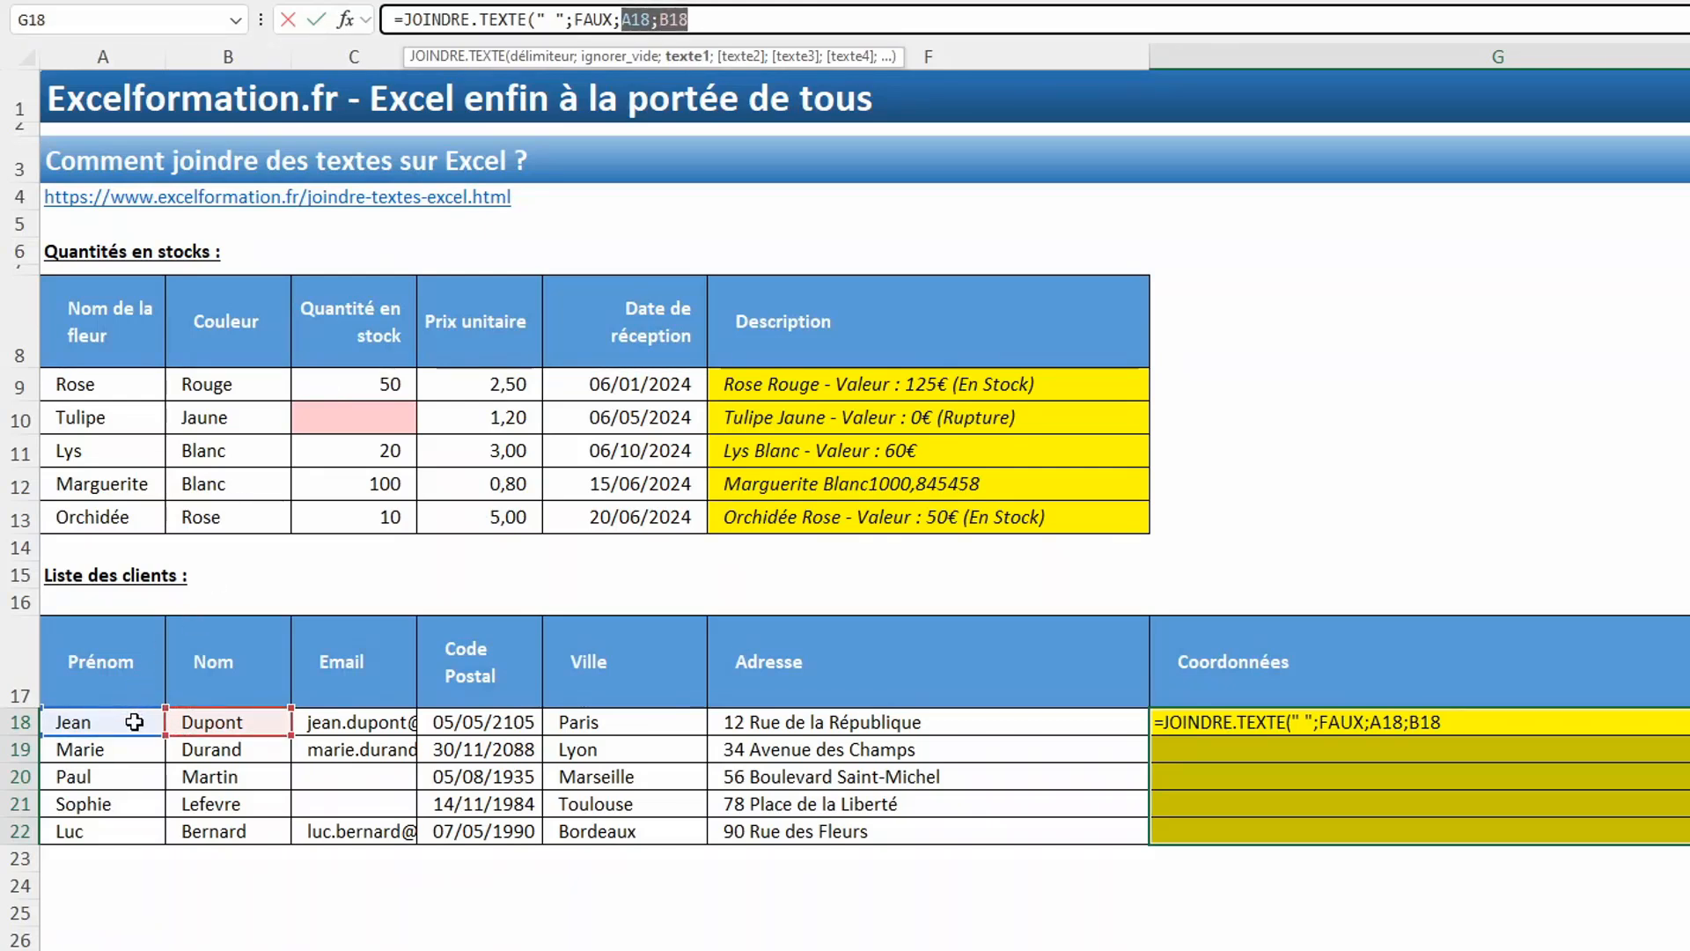
Complete the JOINDRE.TEXTE formula with the range A18:F18 as the text to join, and enter it in all of G18:G22
left_click_drag(134, 721, 975, 718)
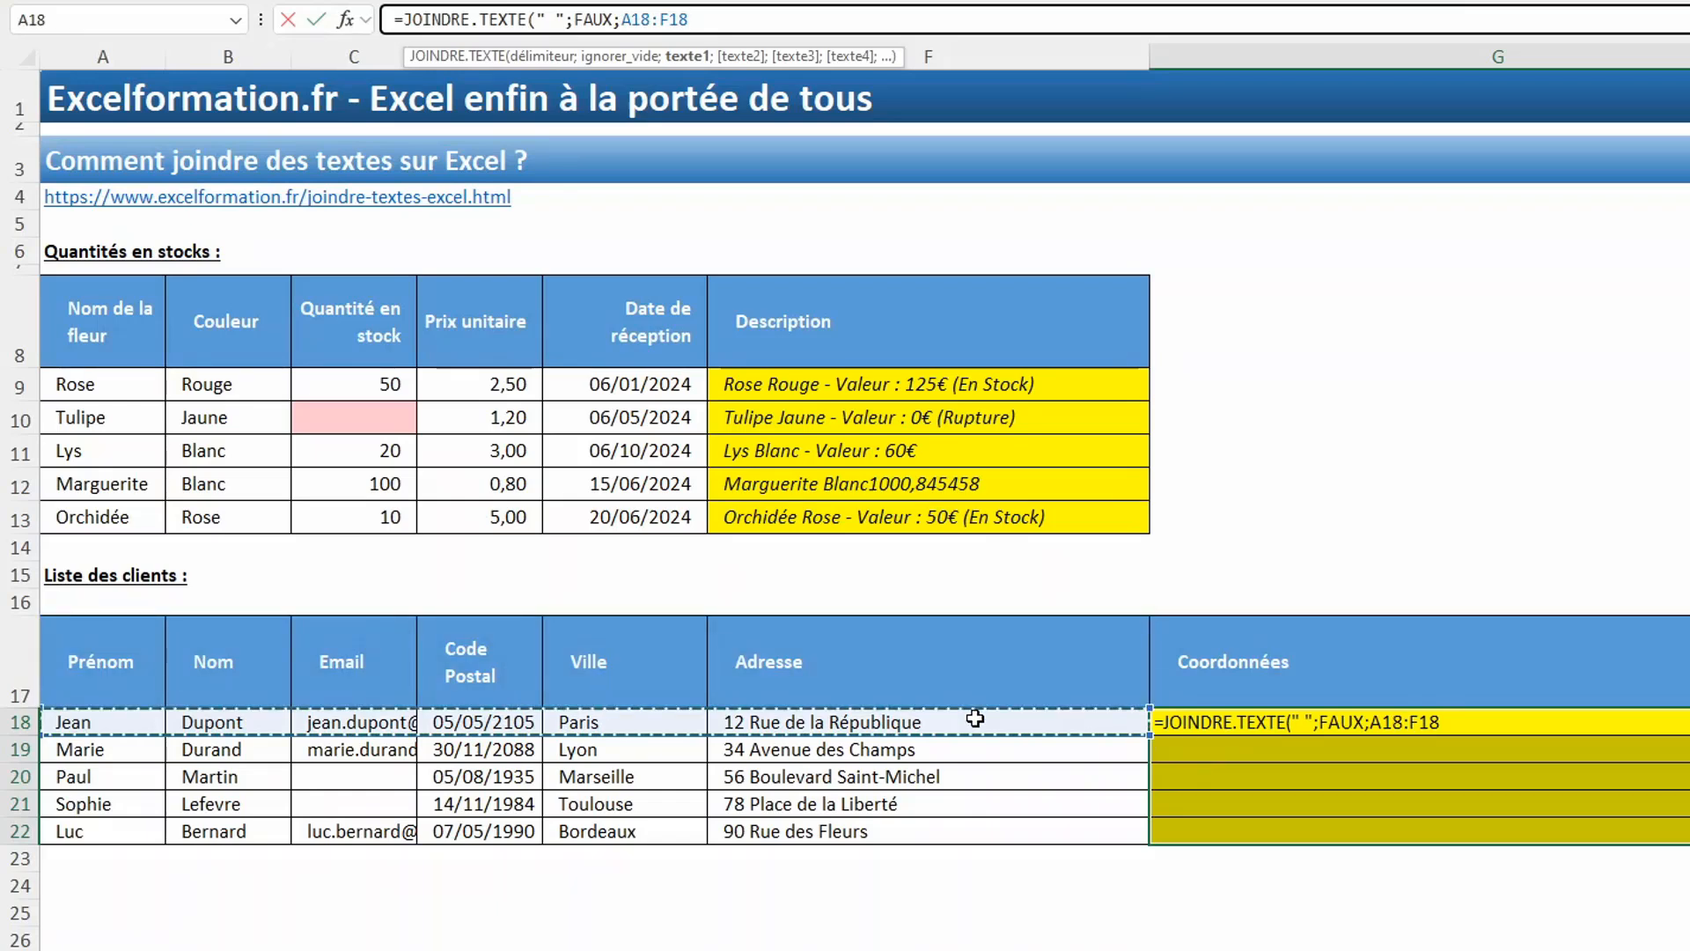
type(")")
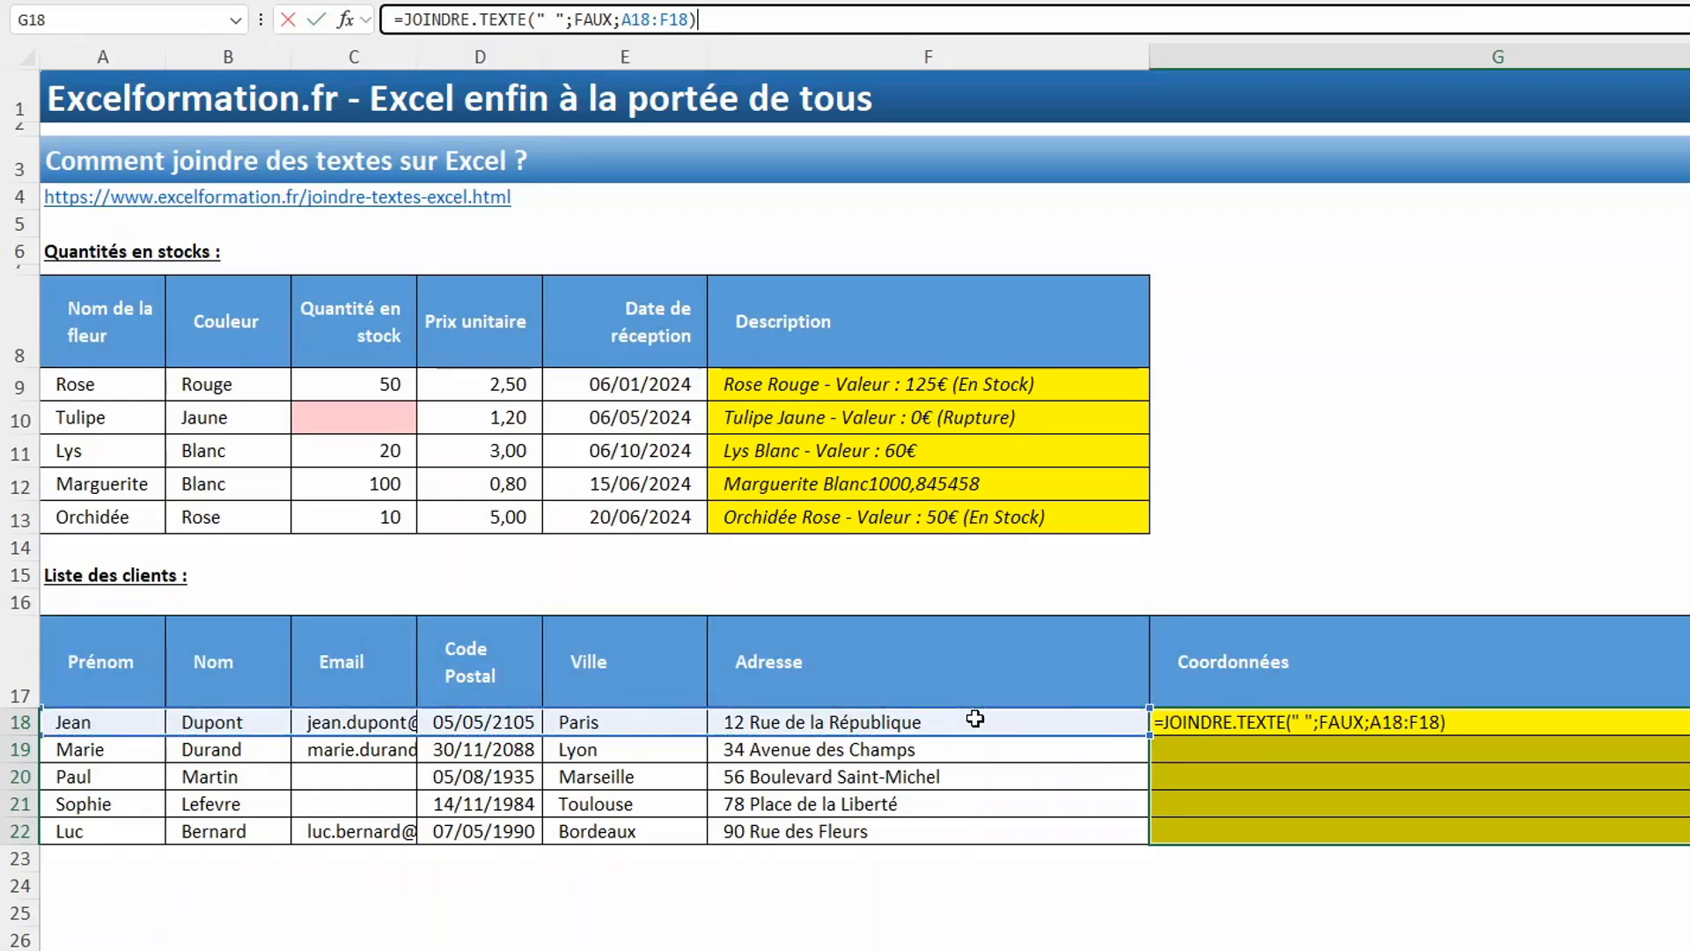
key("ctrl+Return")
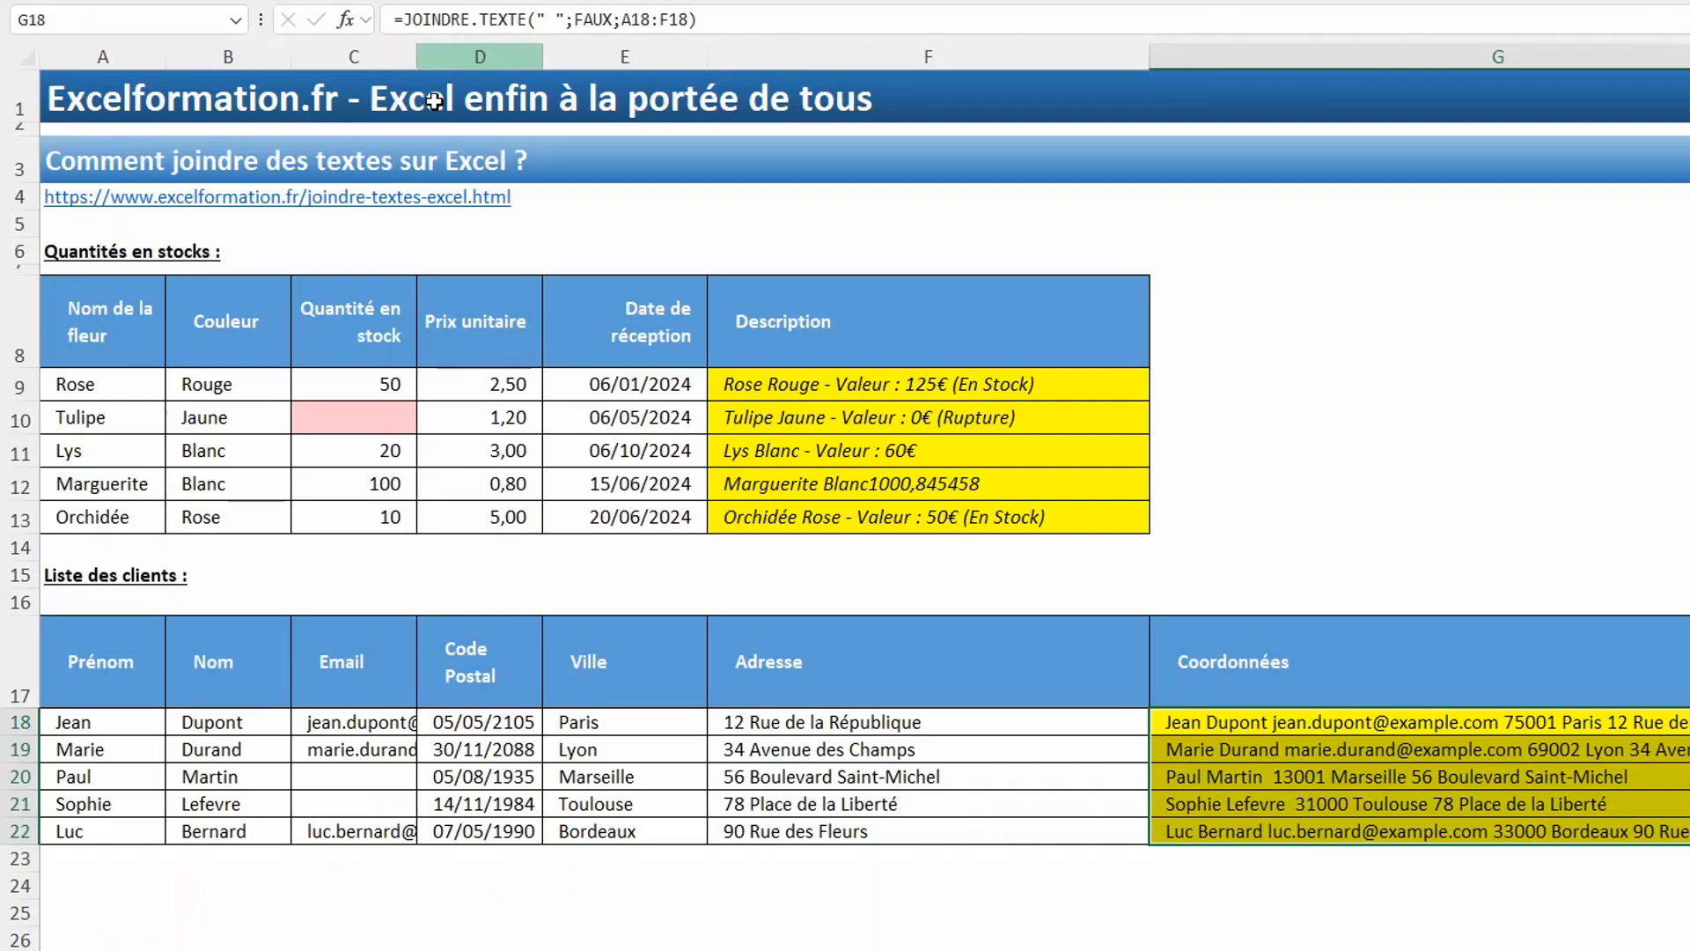
Change the JOINDRE.TEXTE delimiter to " - " in all of G18:G22
left_click(555, 18)
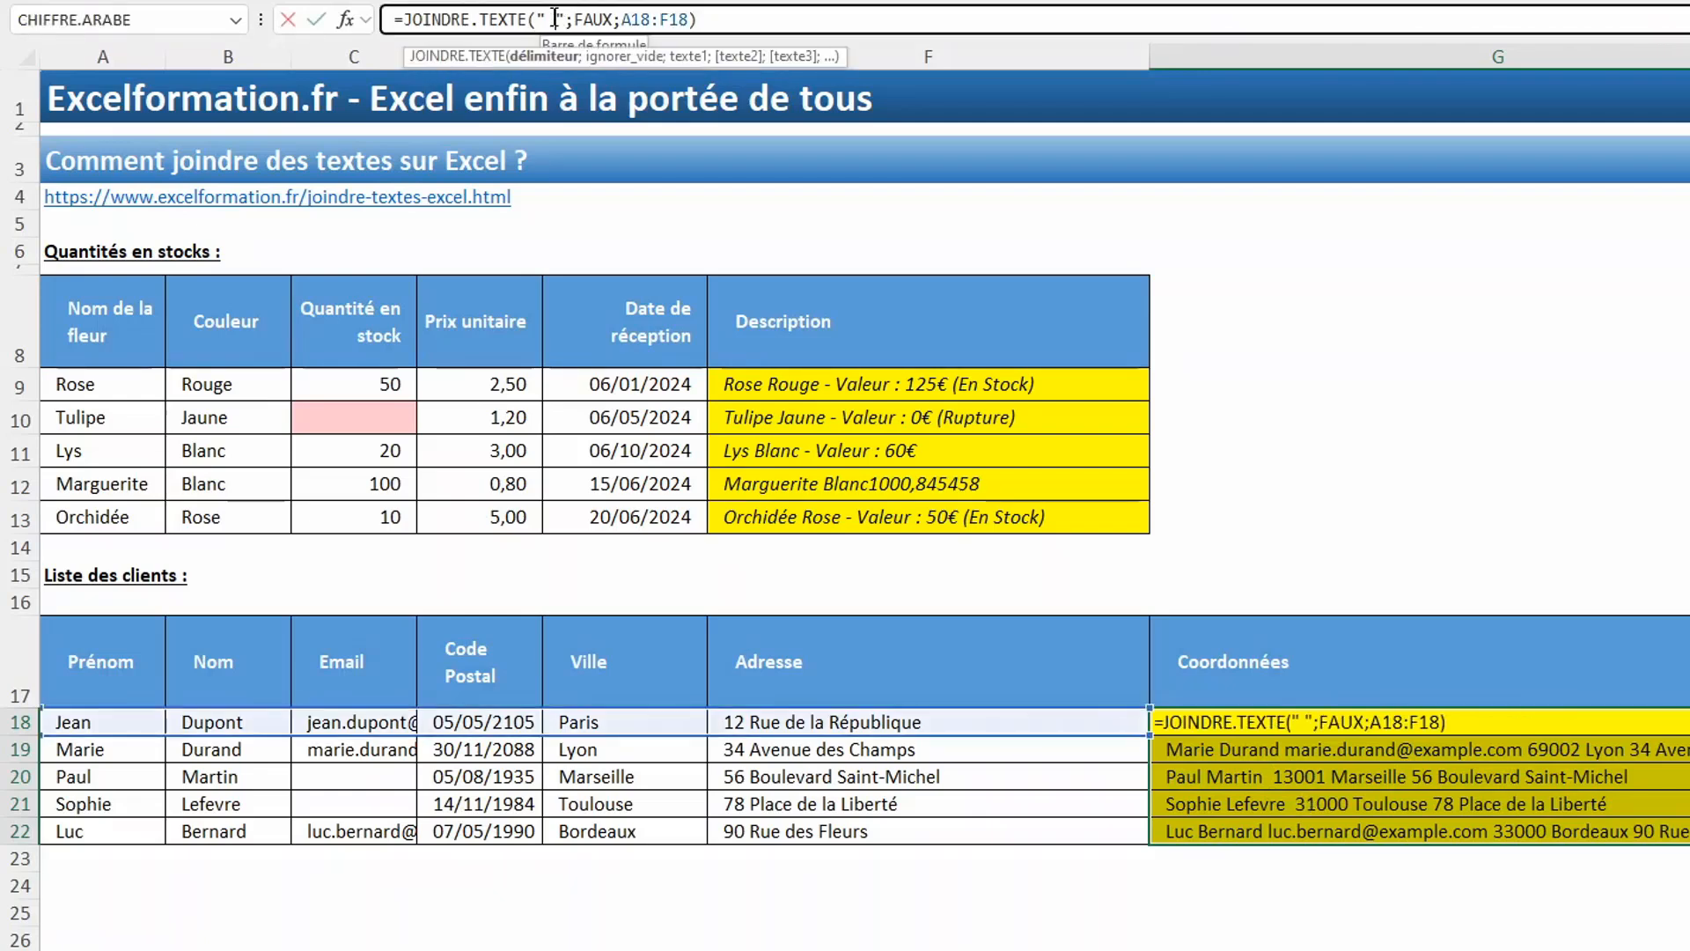
type("-")
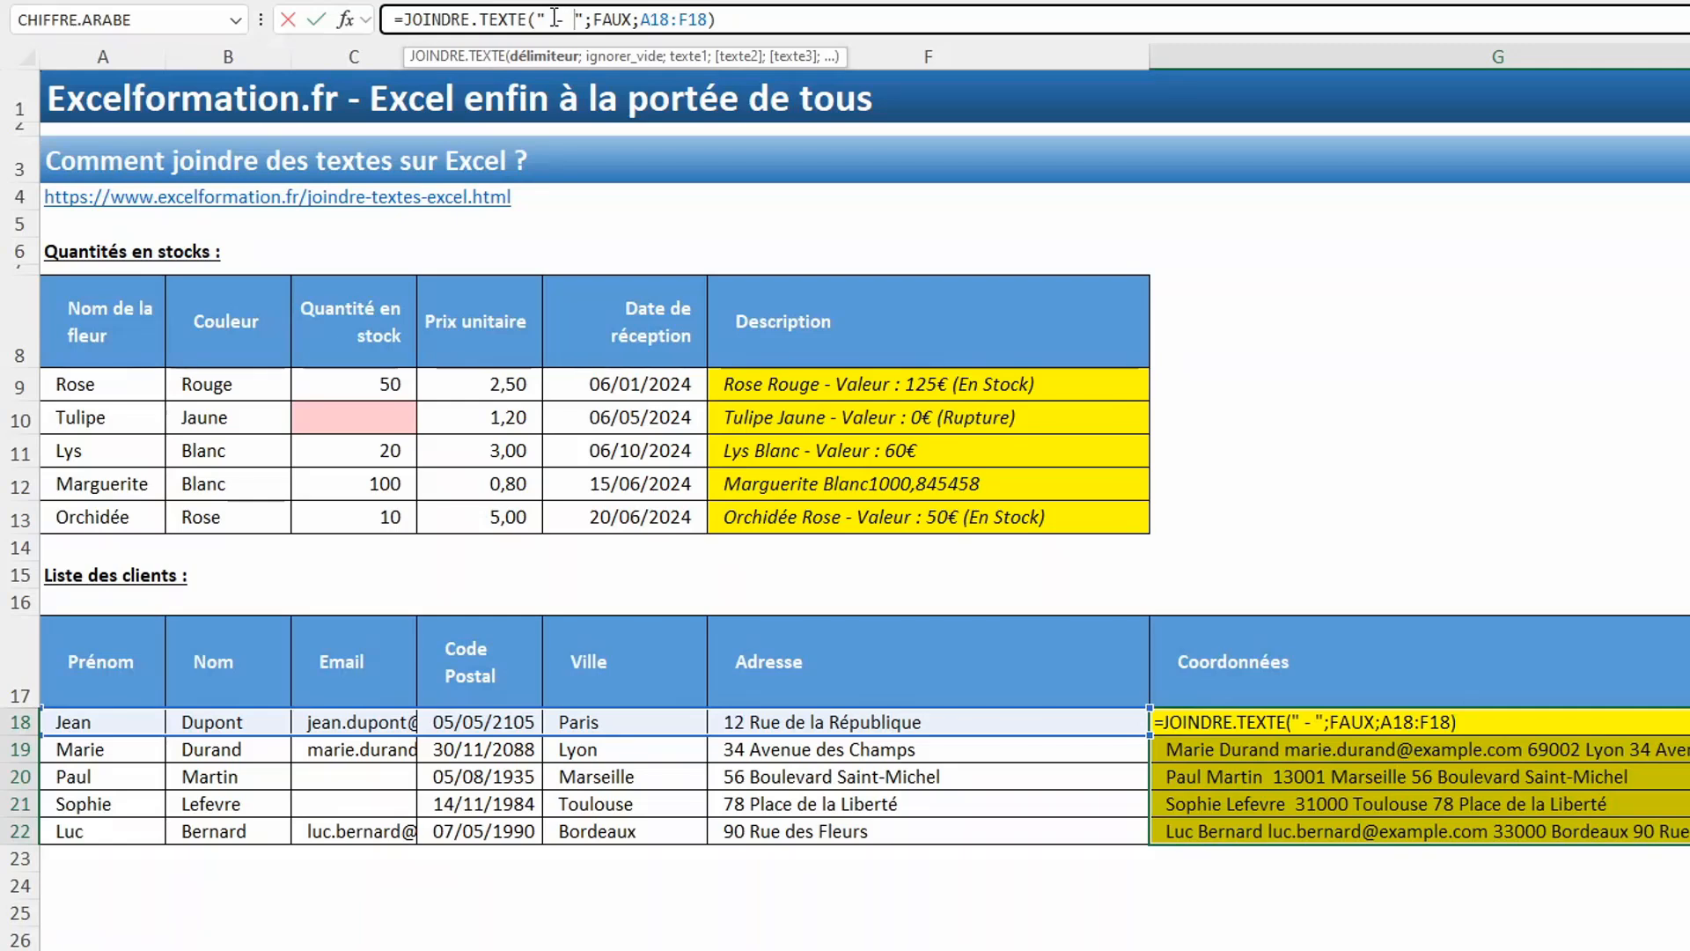
key("ctrl+Return")
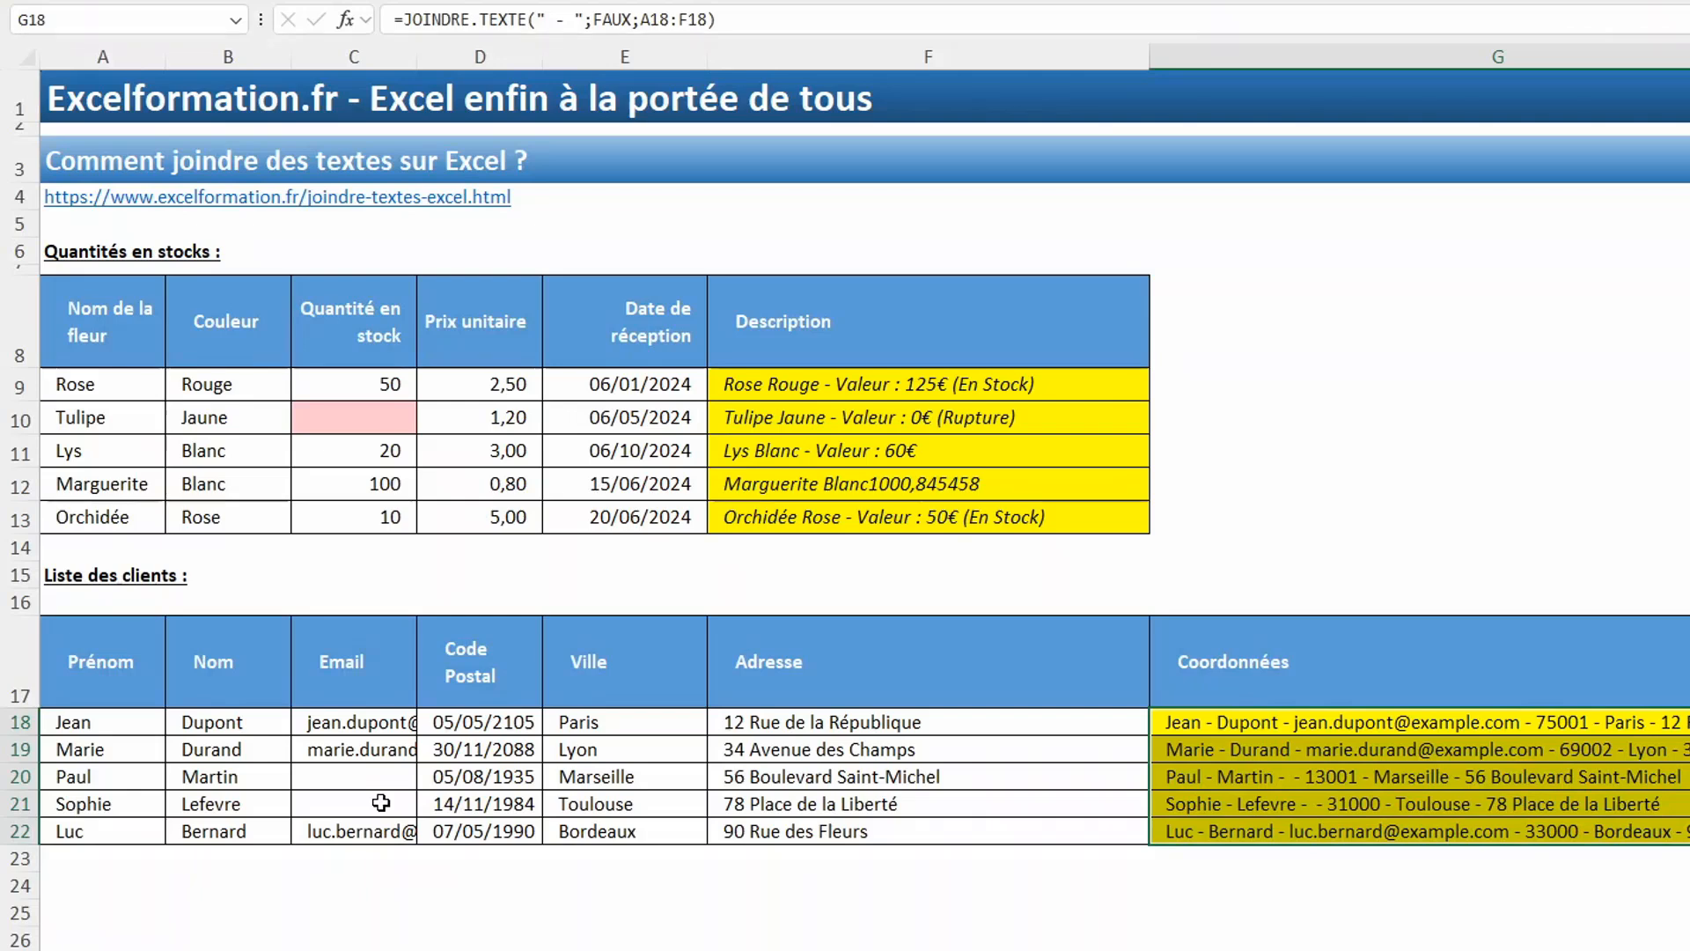
Set the ignore-empty-cells argument of the JOINDRE.TEXTE formula to VRAI throughout G18:G22
left_click(630, 19)
key("BackSpace")
key("BackSpace")
key("BackSpace")
key("BackSpace")
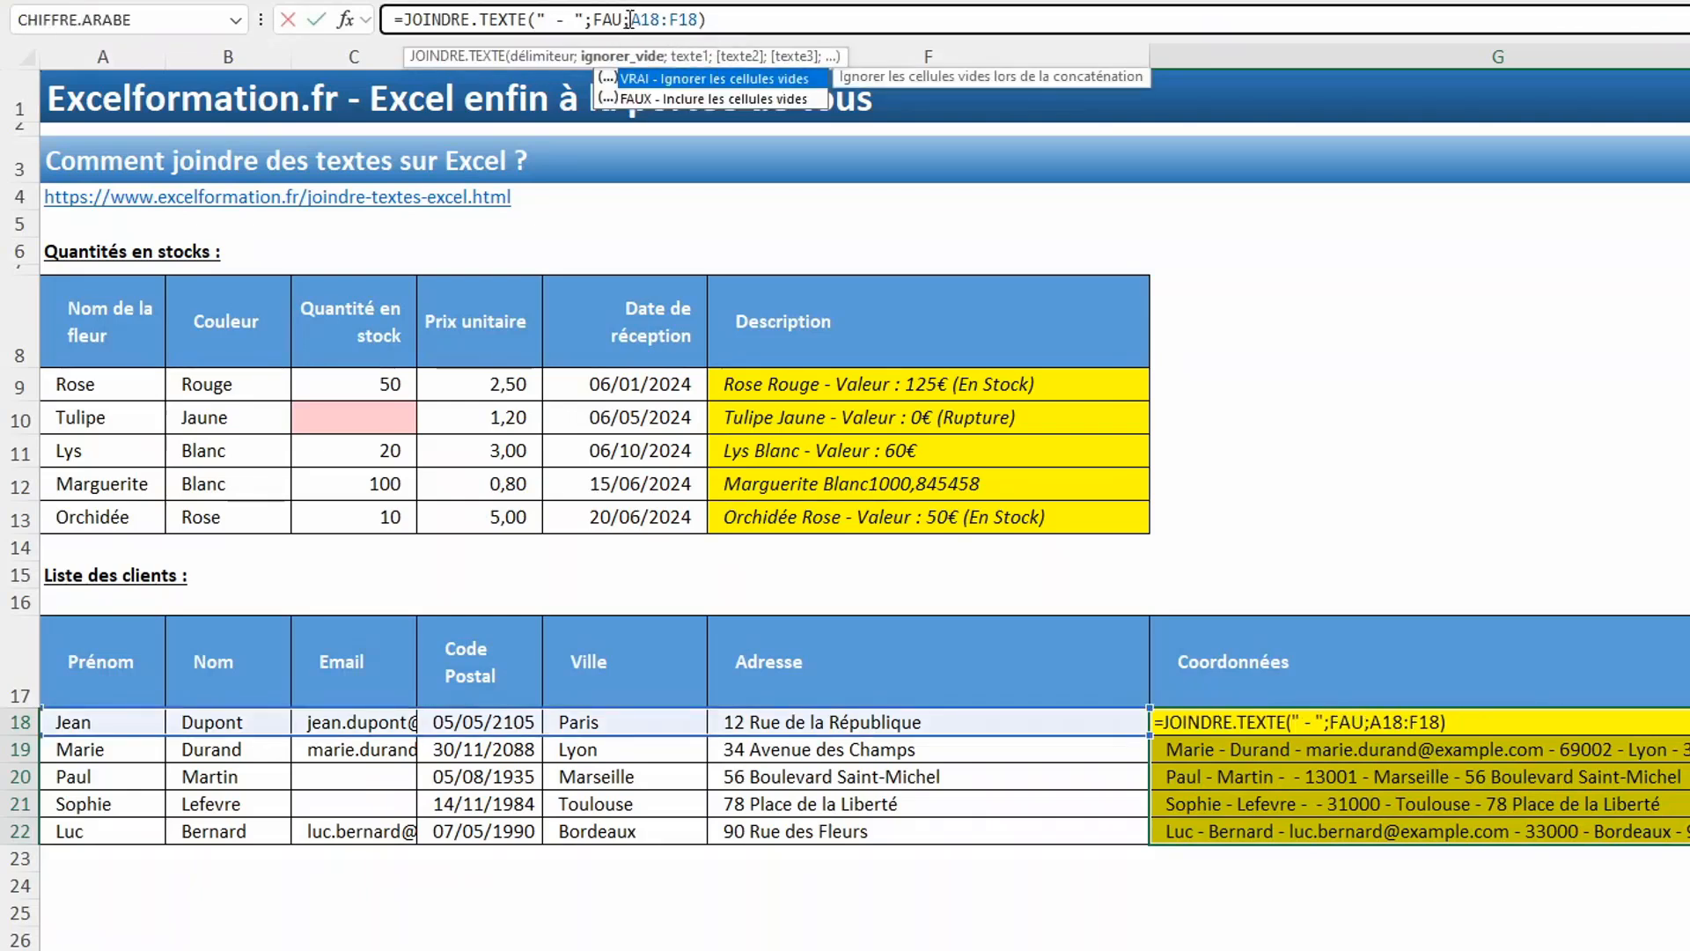
type("vrai")
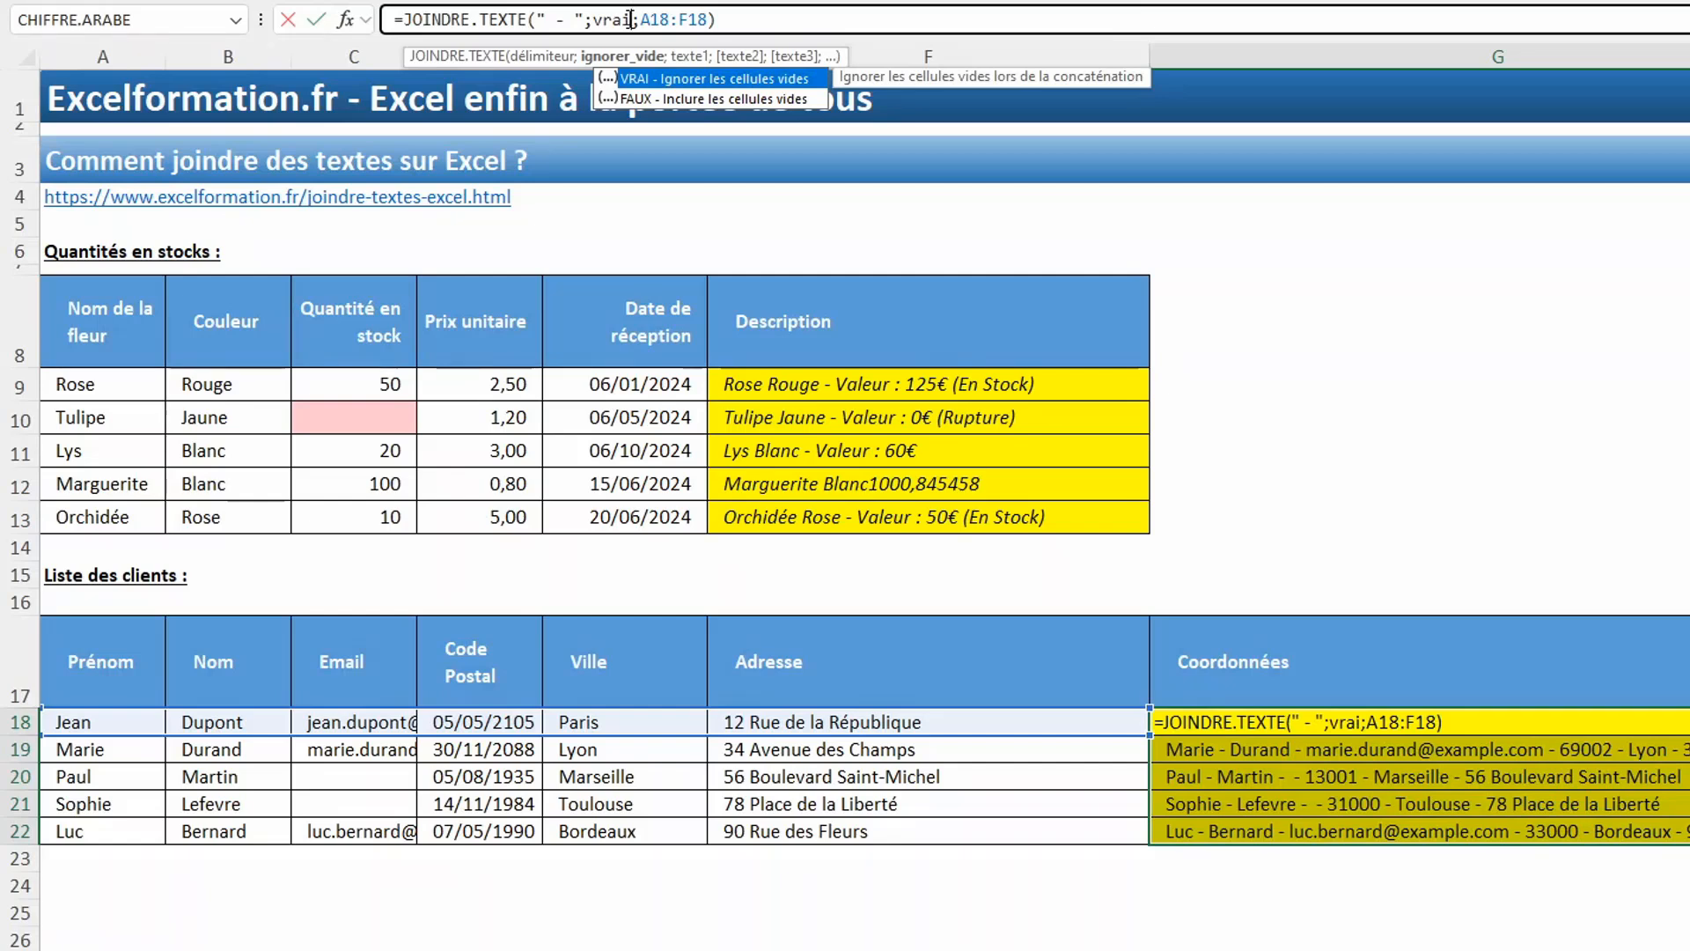
key("ctrl+Return")
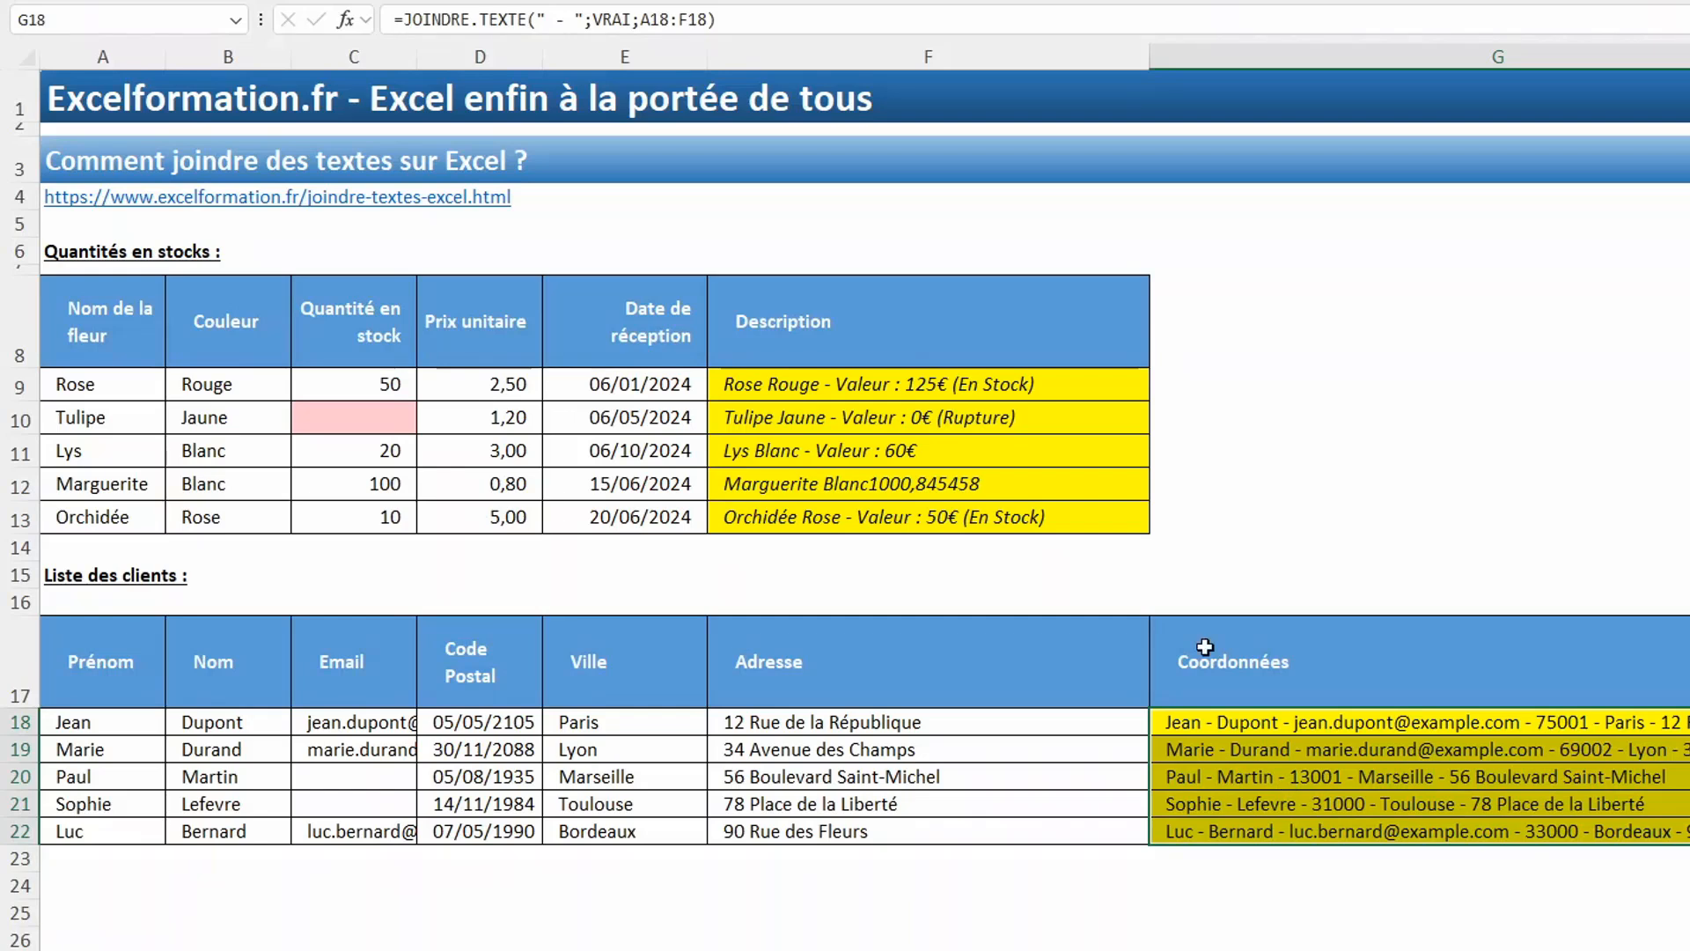
Replace the JOINDRE.TEXTE delimiter with UNICAR(10) in G18:G22 and turn on automatic text wrapping for these cells
left_click(586, 19)
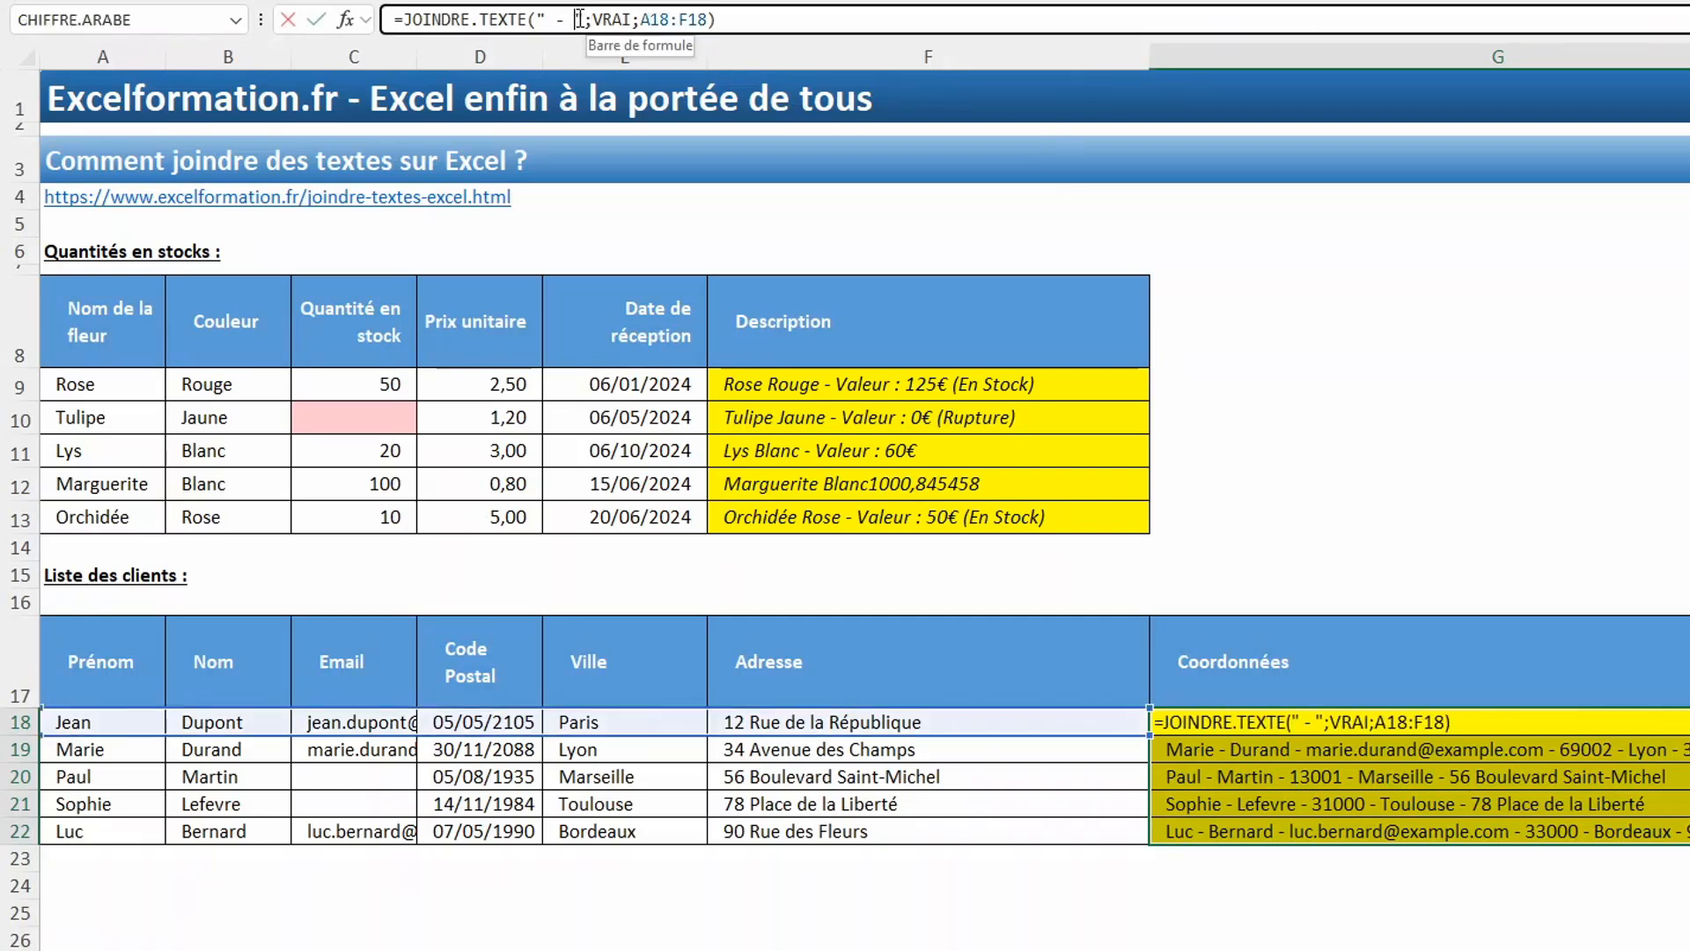
key("BackSpace")
key("BackSpace")
key("BackSpace")
key("BackSpace")
key("BackSpace")
type("UNICAR(10)")
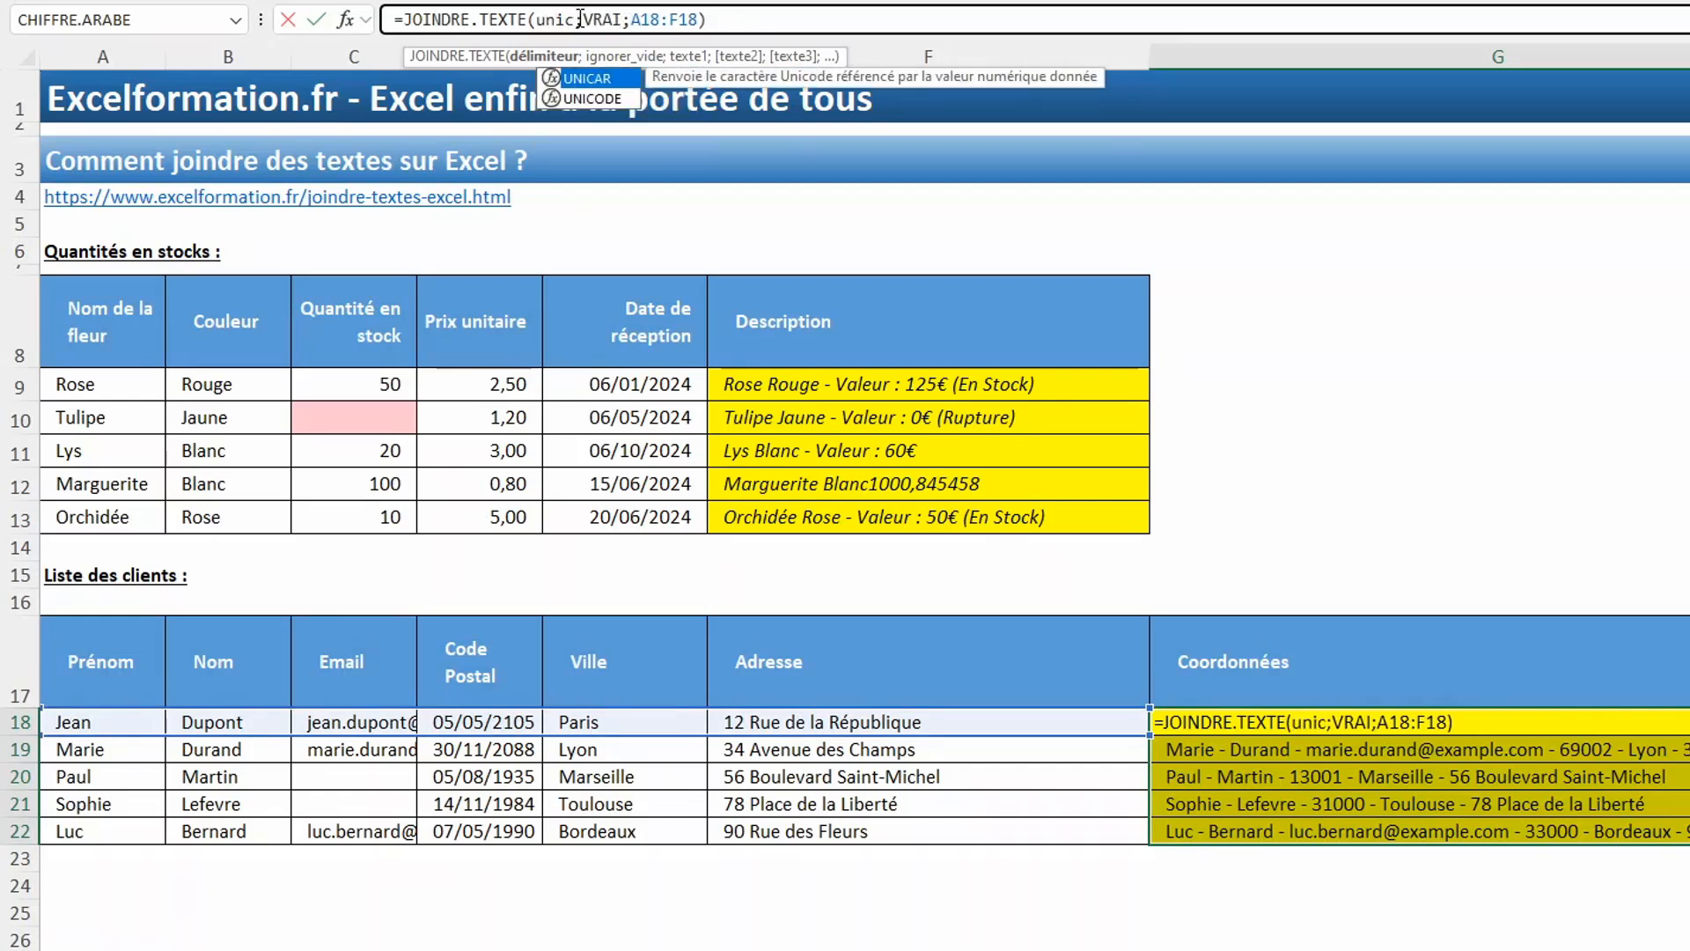
key("ctrl+Return")
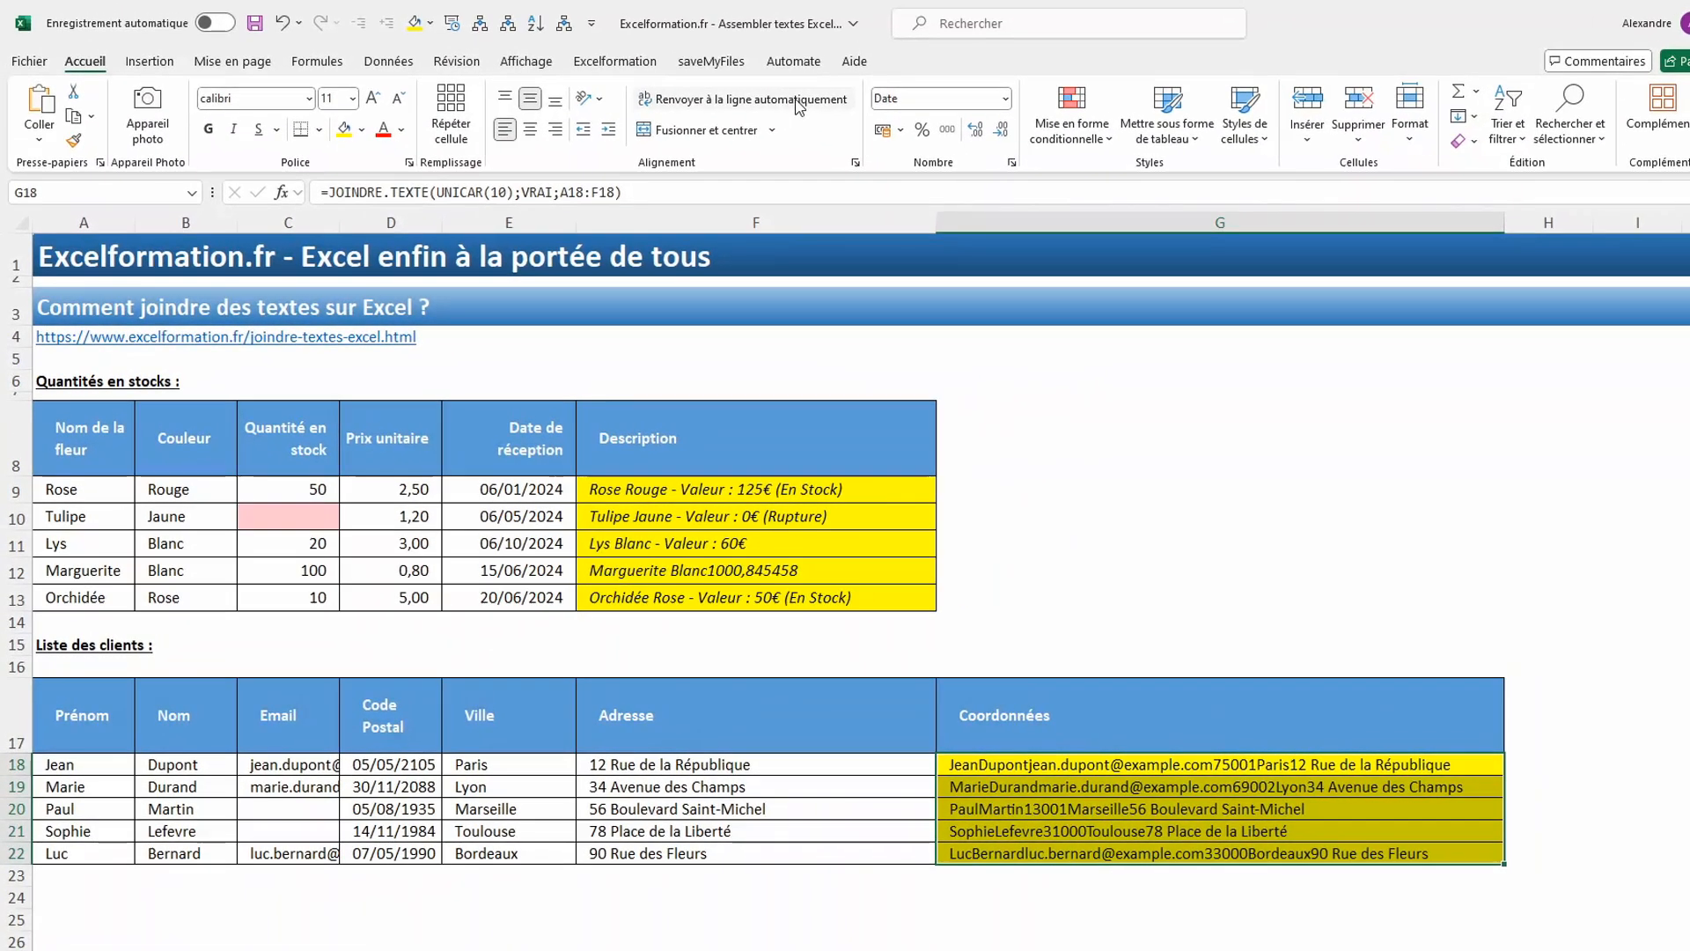
left_click(800, 103)
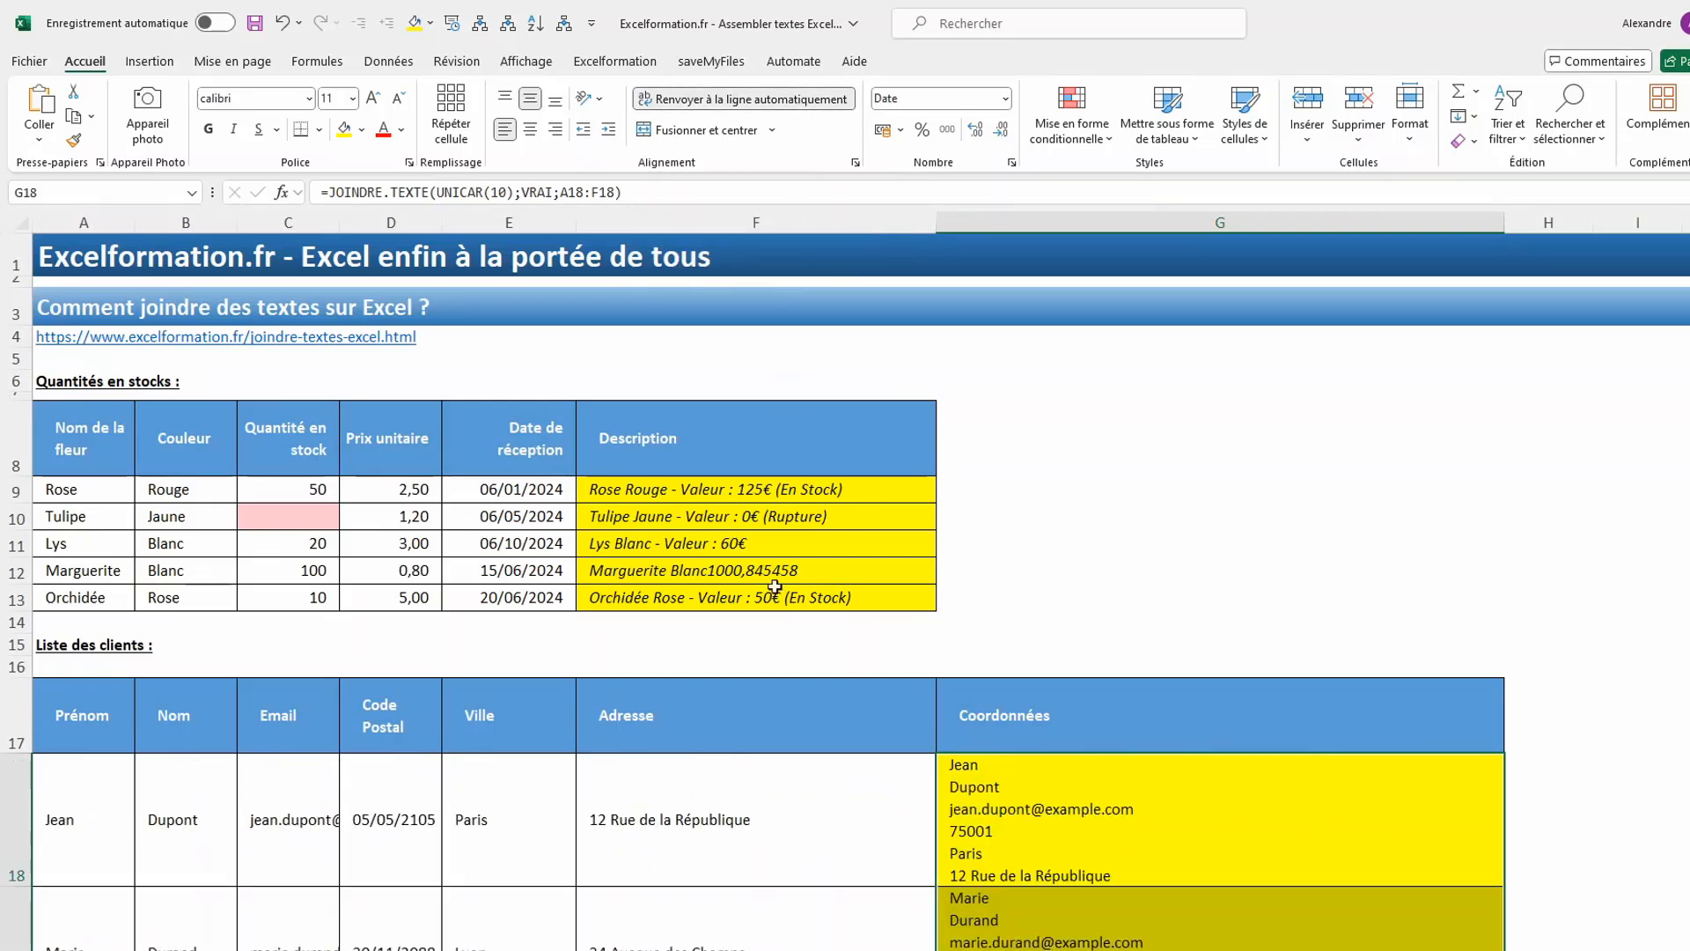
Replace the A18:F18 argument with a nested JOINDRE.TEXTE(" ";VRAI;A18:B18) in the formula throughout G18:G22
scroll(997, 261, "down", 3)
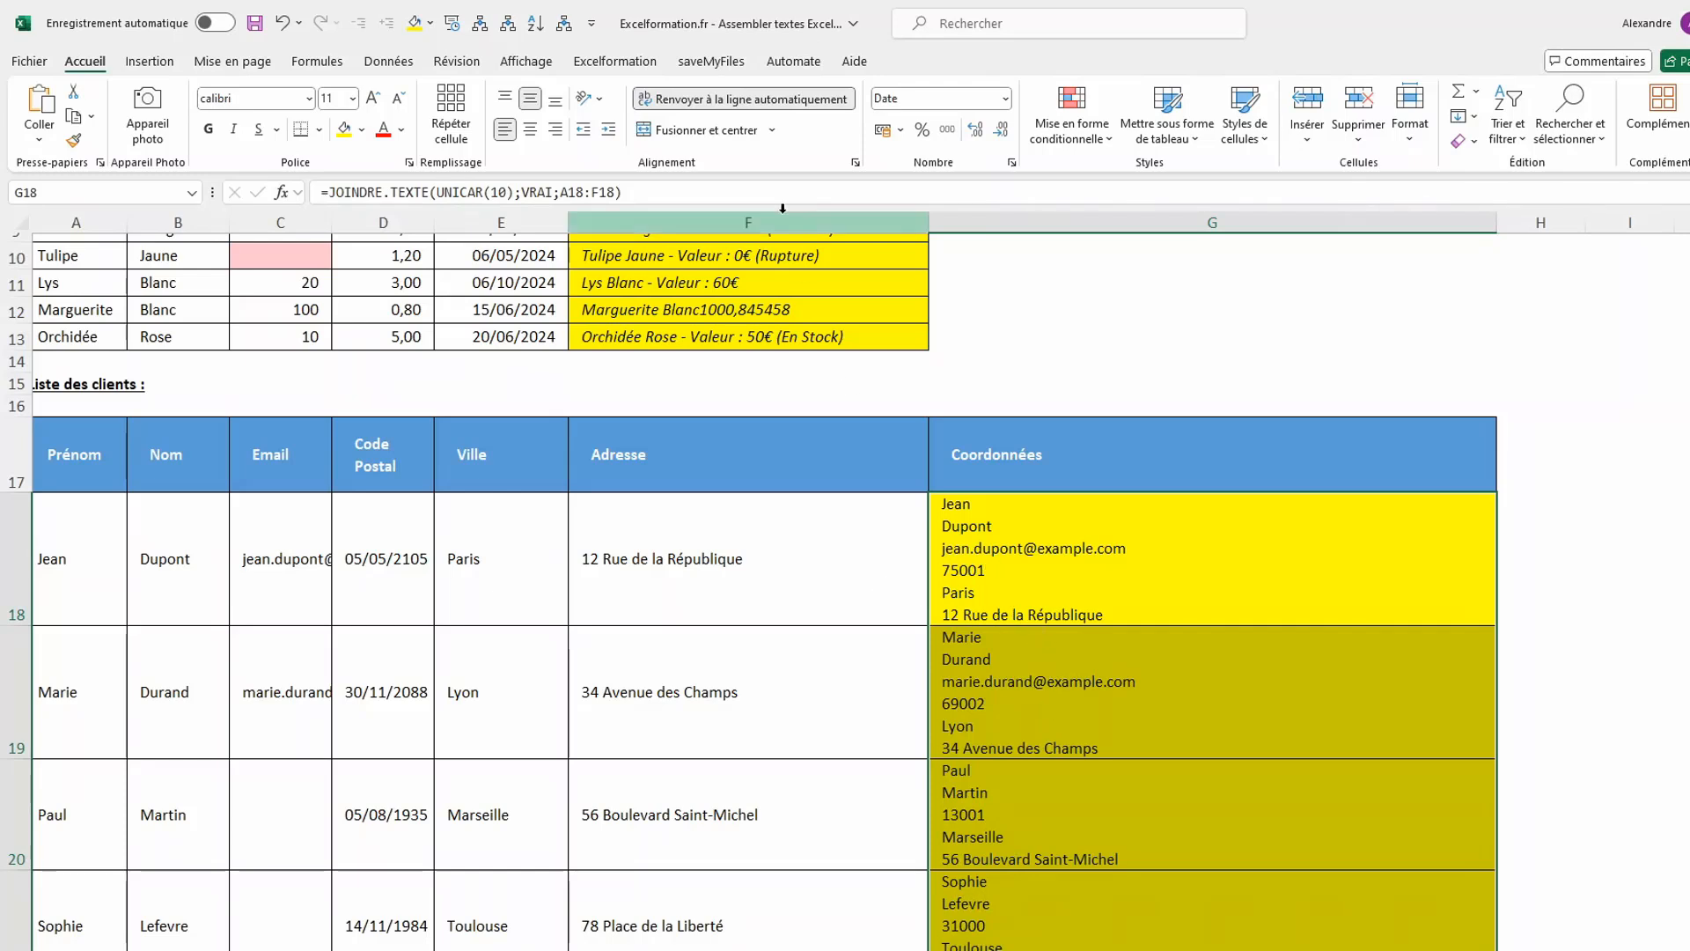
left_click(614, 194)
left_click_drag(615, 194, 563, 191)
key("BackSpace")
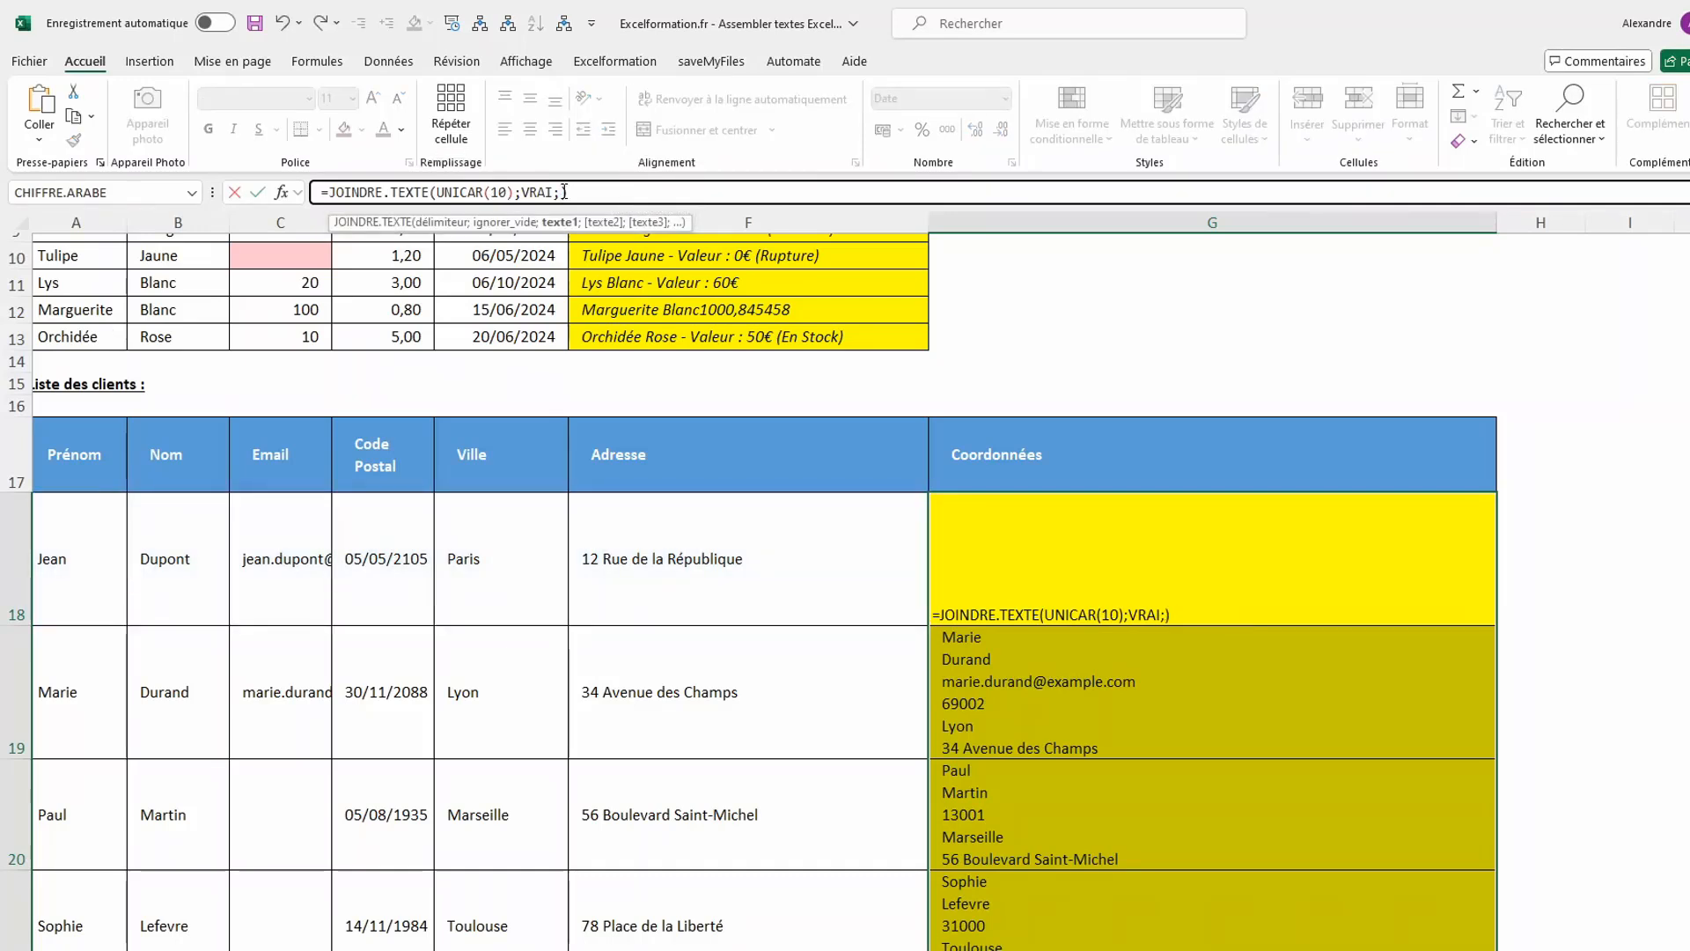
type("joind")
key("Tab")
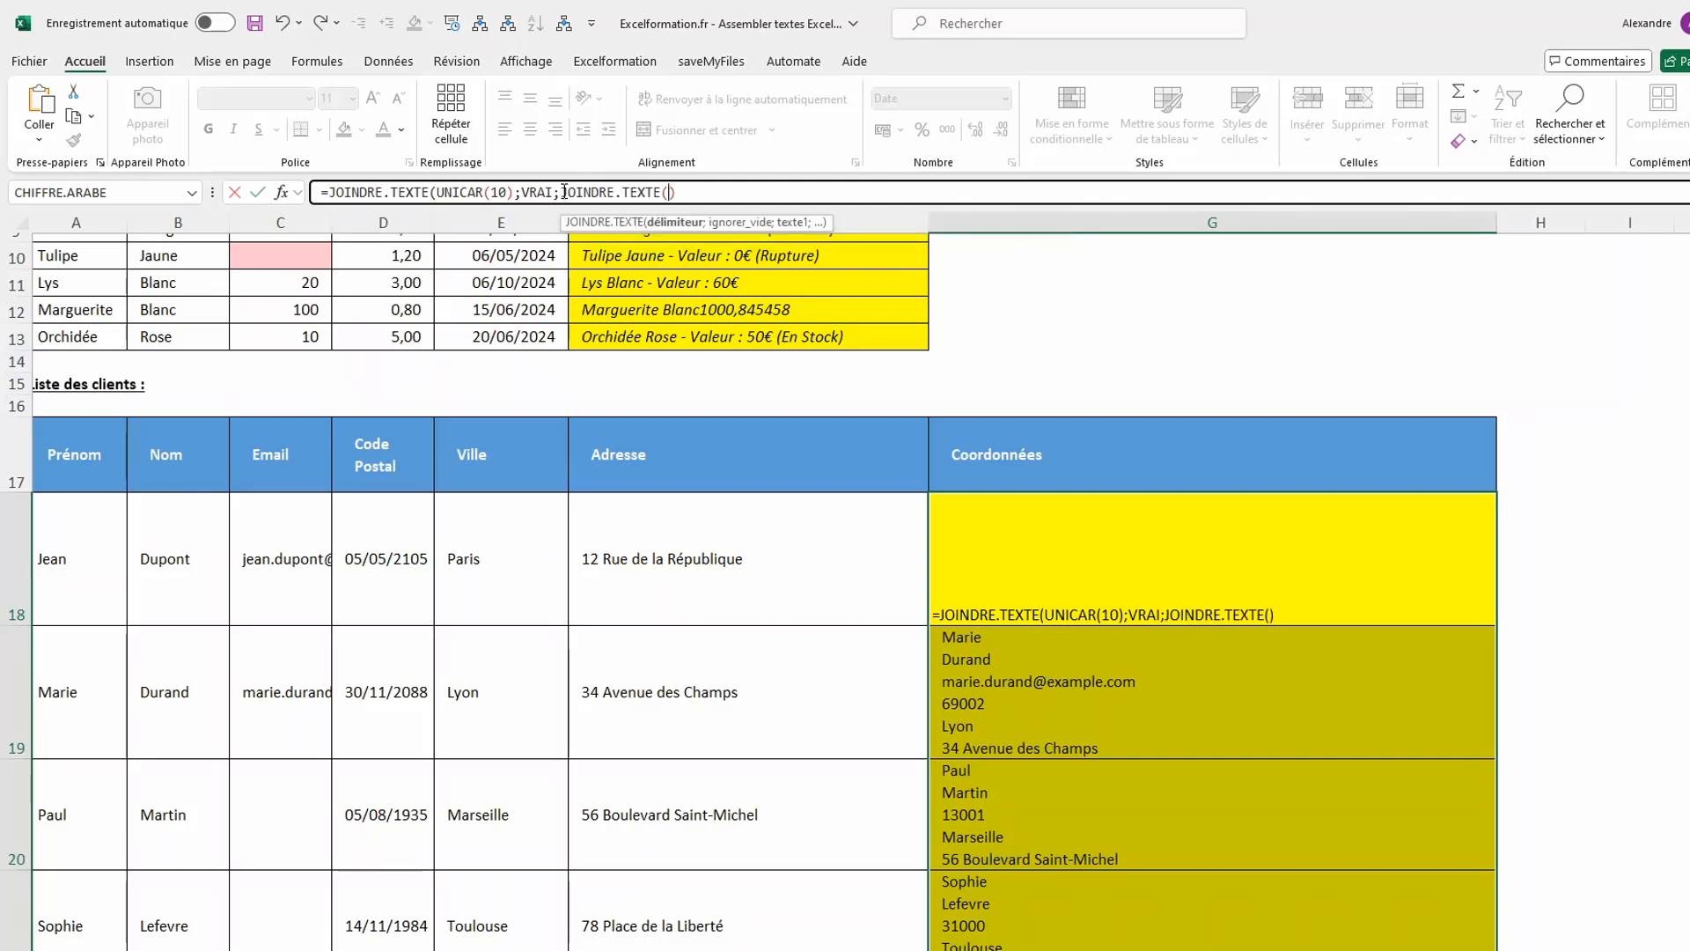
type("\" \";vrai")
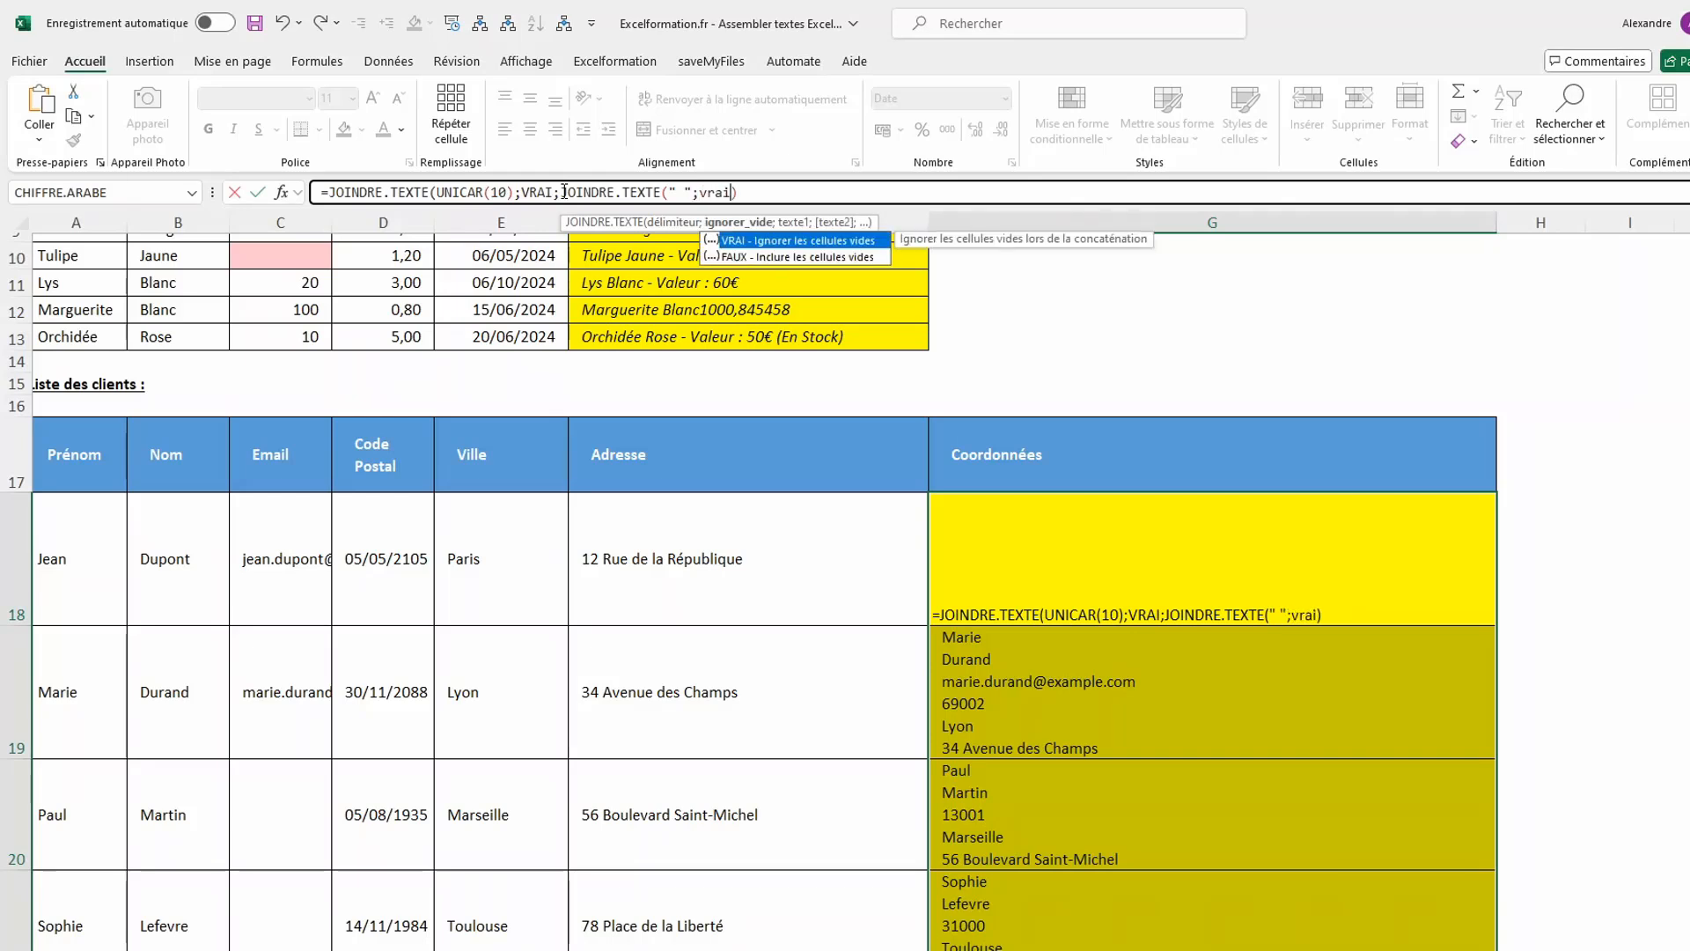
type(";")
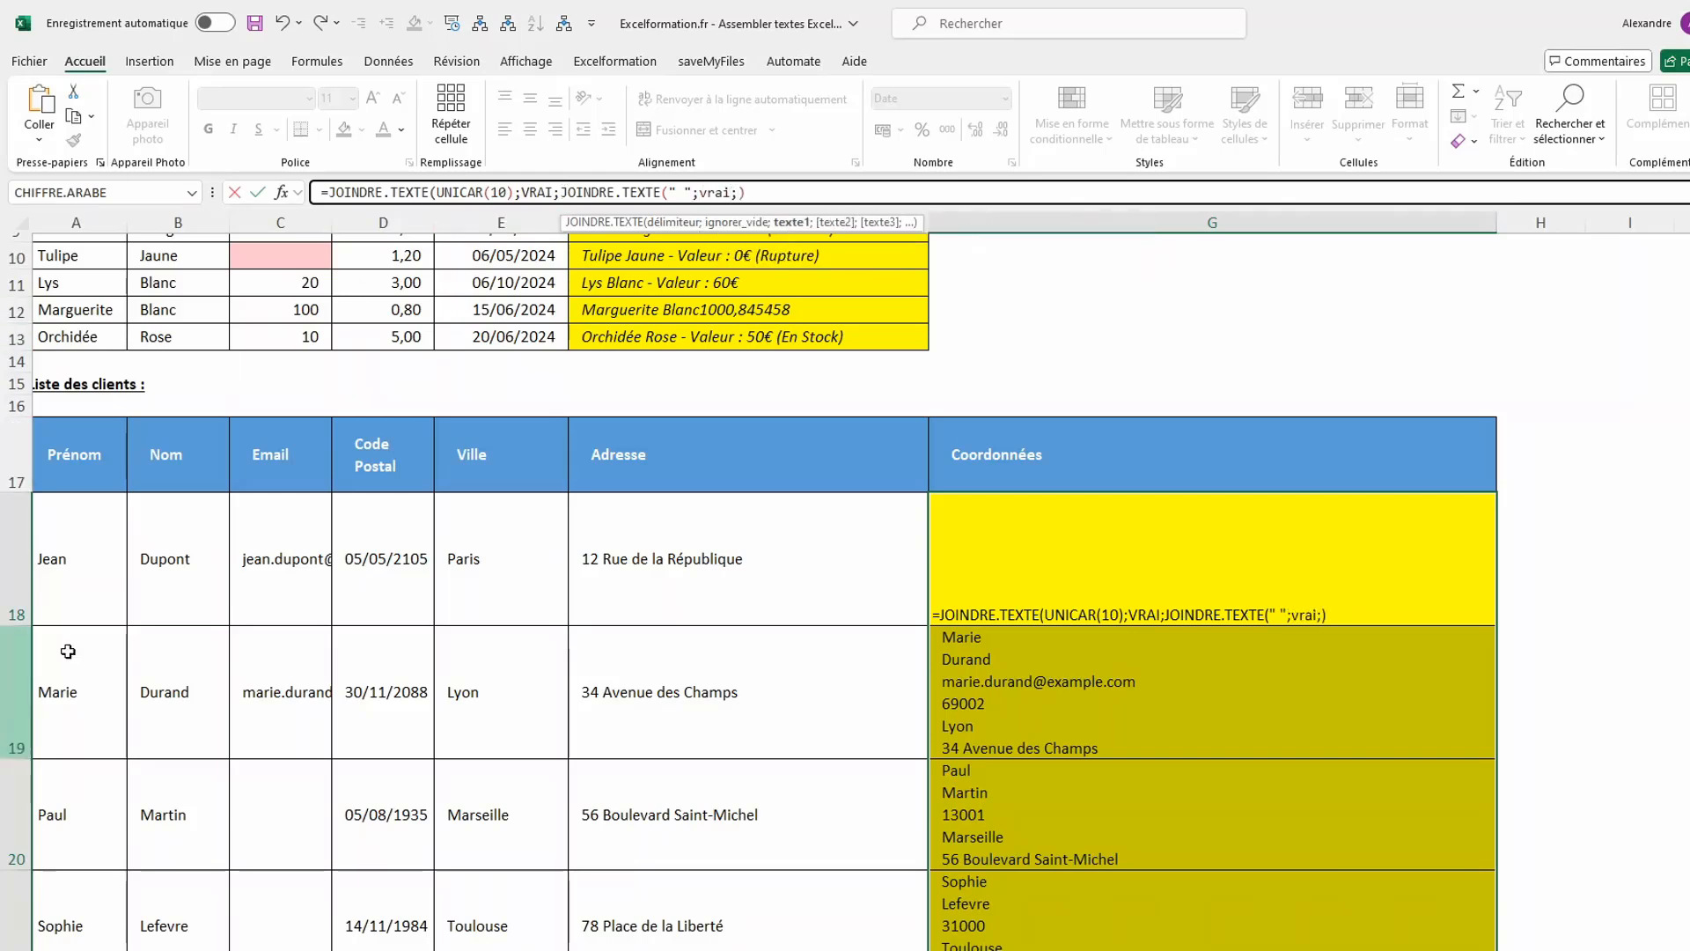
left_click_drag(62, 566, 168, 569)
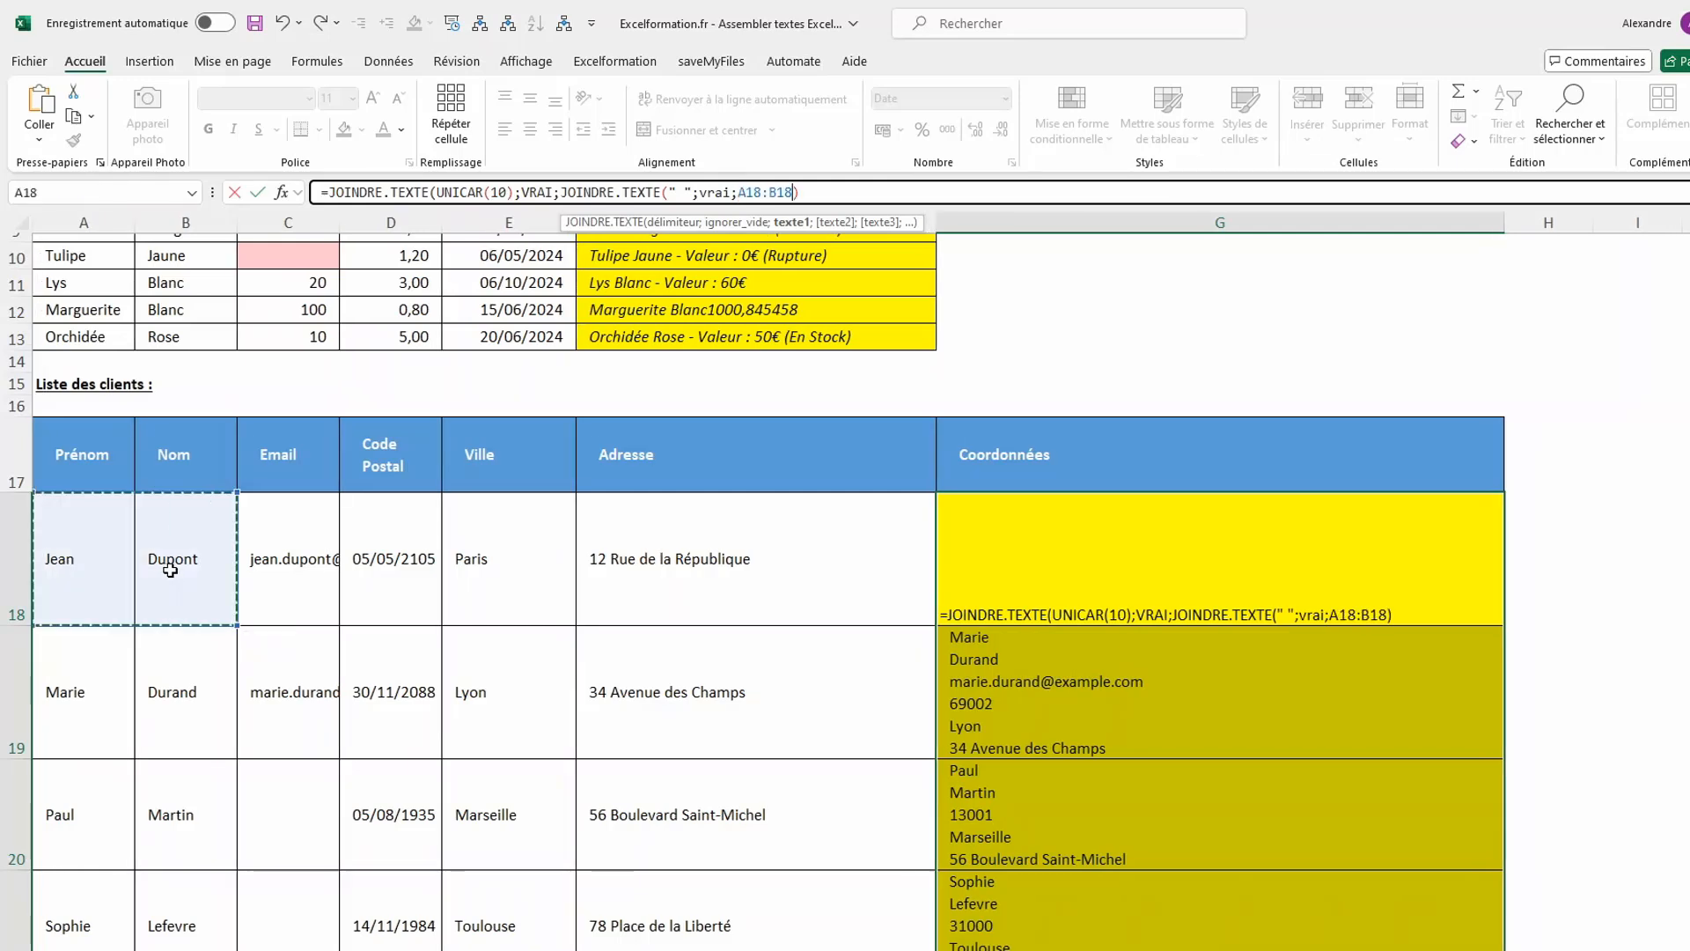
type(")")
key("ctrl+Return")
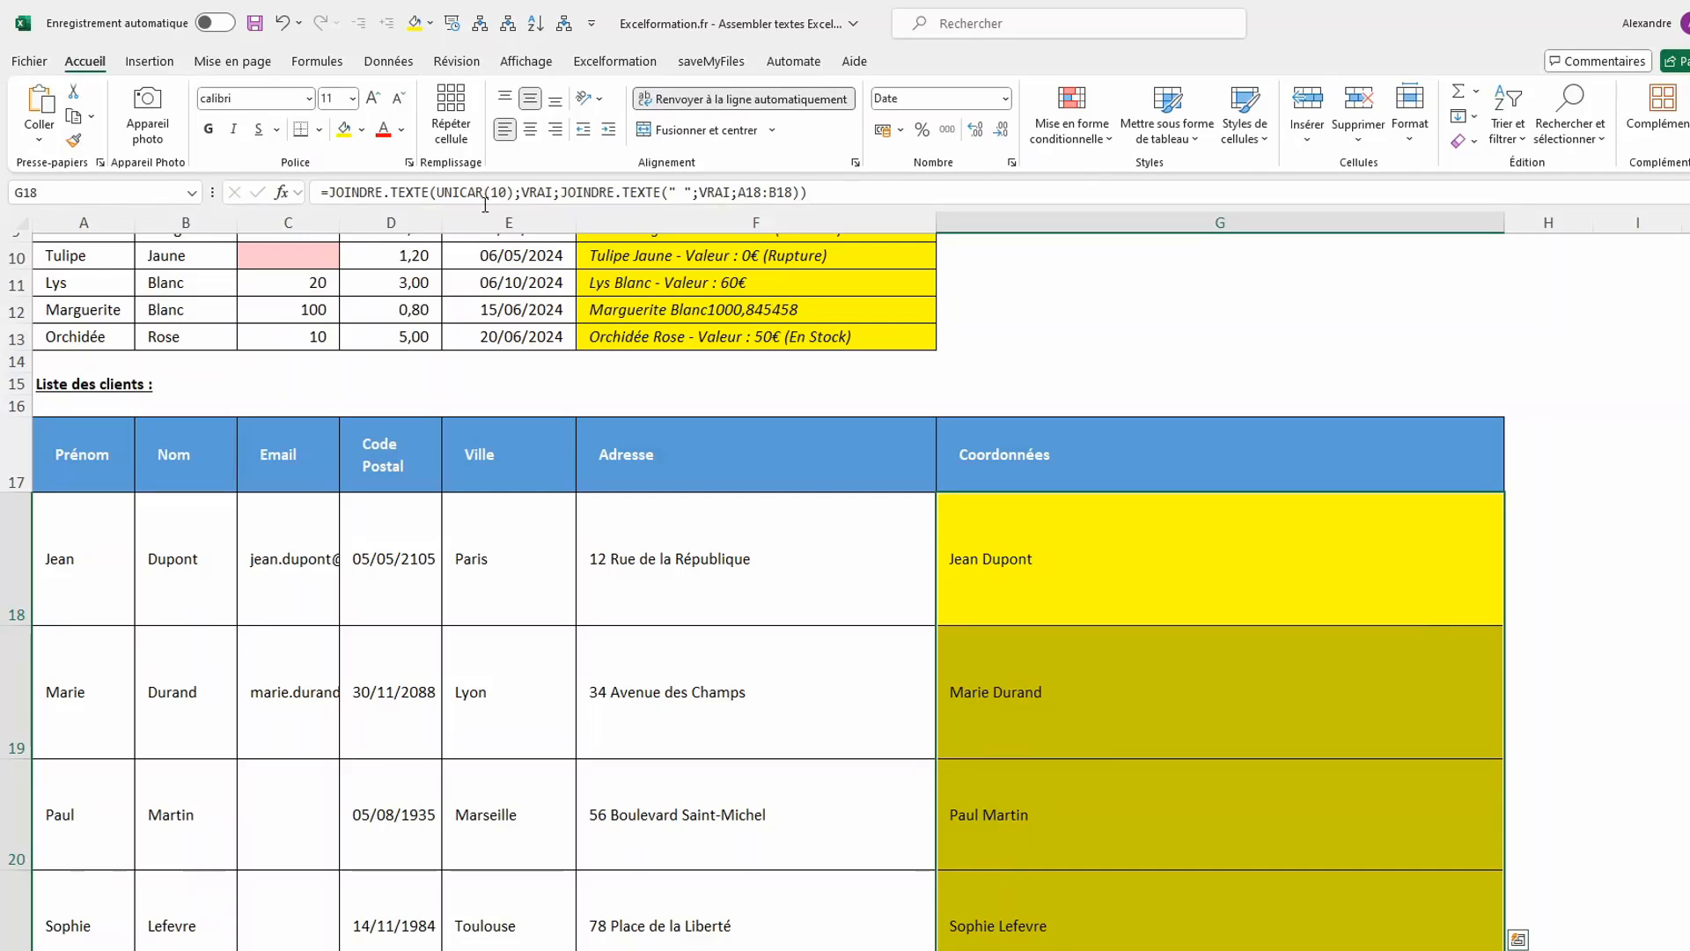
Add the email cell C18 and the address cell F18 as further text arguments of the outer JOINDRE.TEXTE formula
left_click(798, 192)
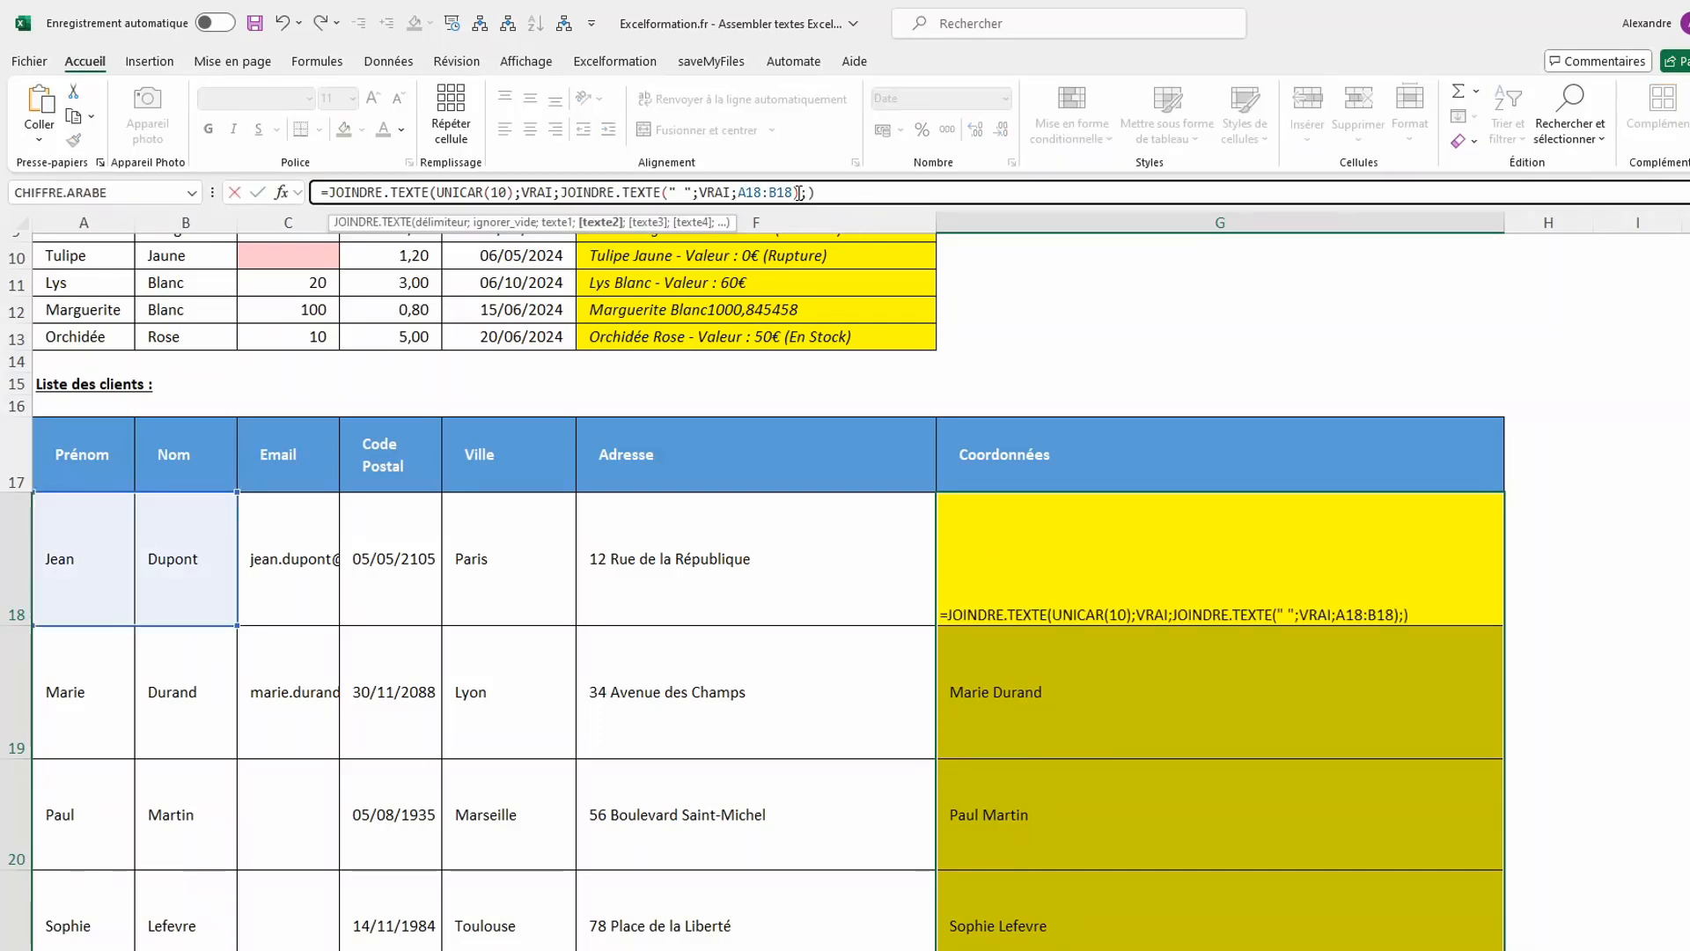
type(";")
left_click(309, 552)
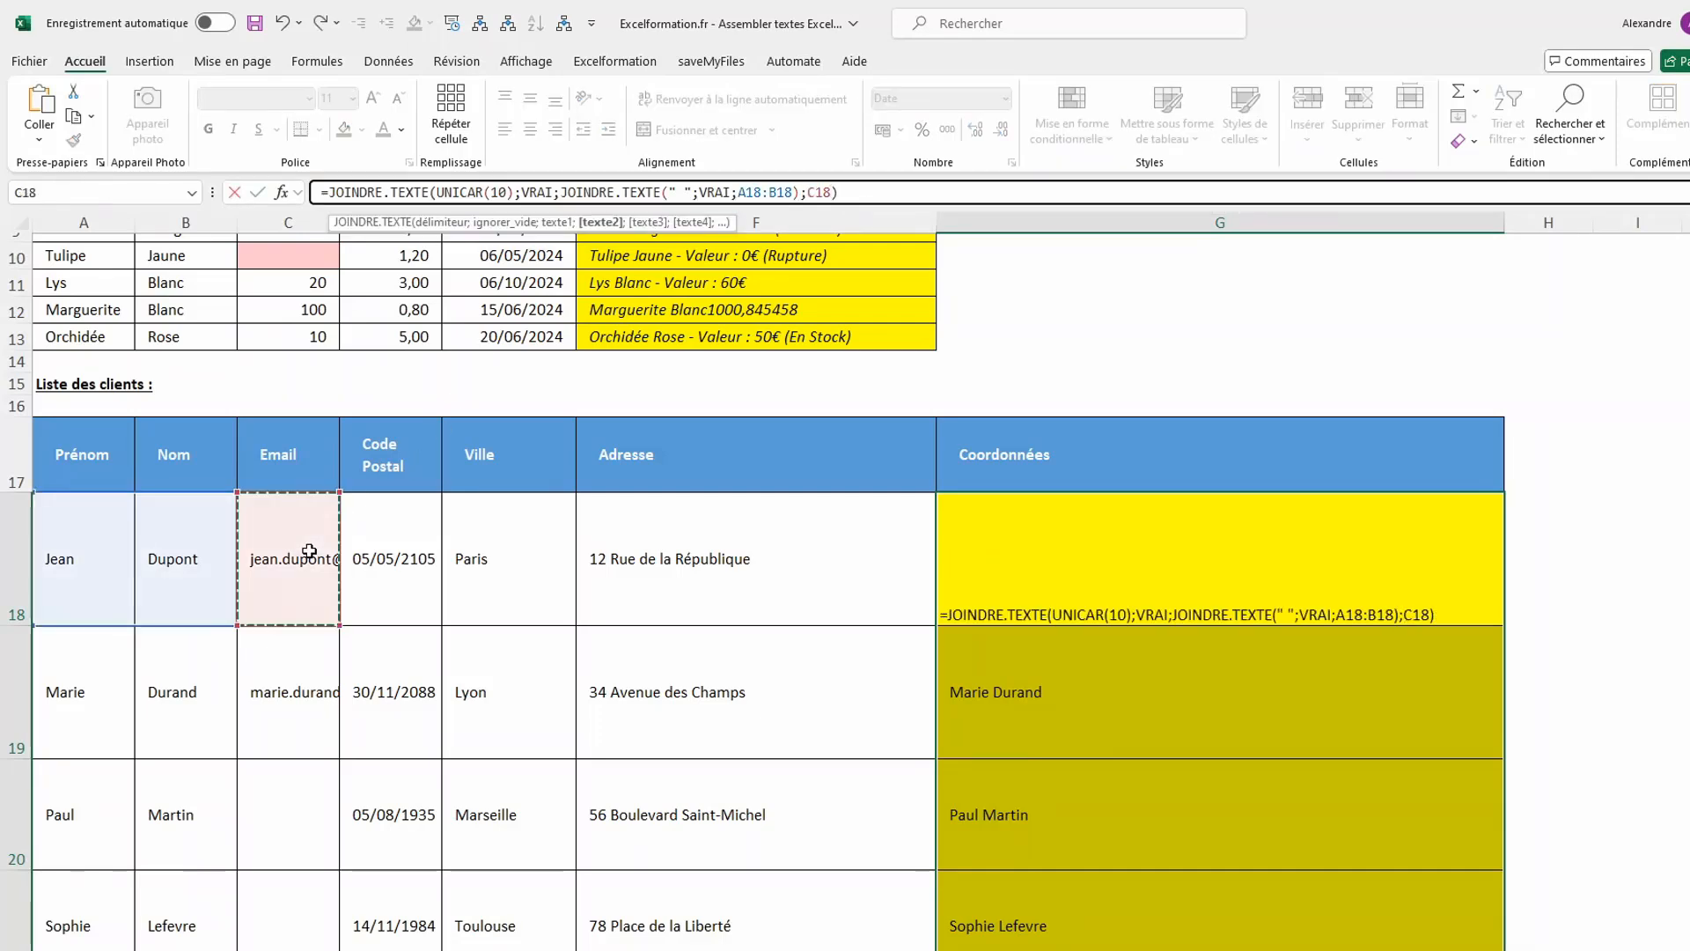
type(";")
left_click(661, 560)
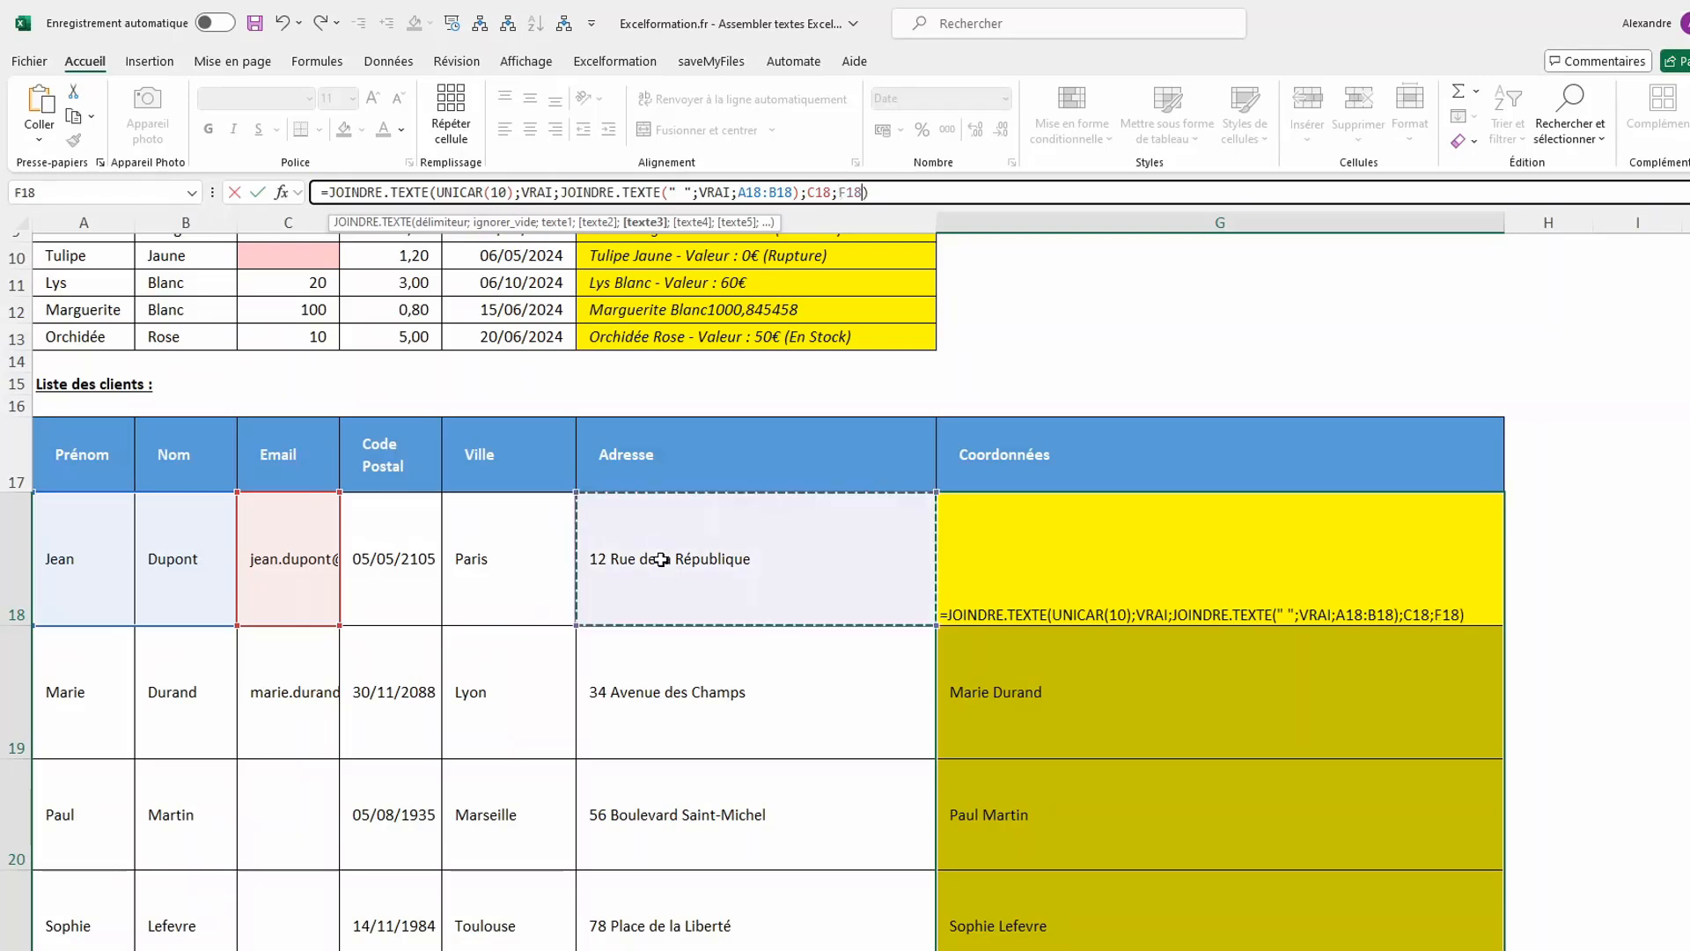
Add D18&" - "&E18 as the last argument to join postal code and city, and enter the corrected formula in G18:G22
type(";")
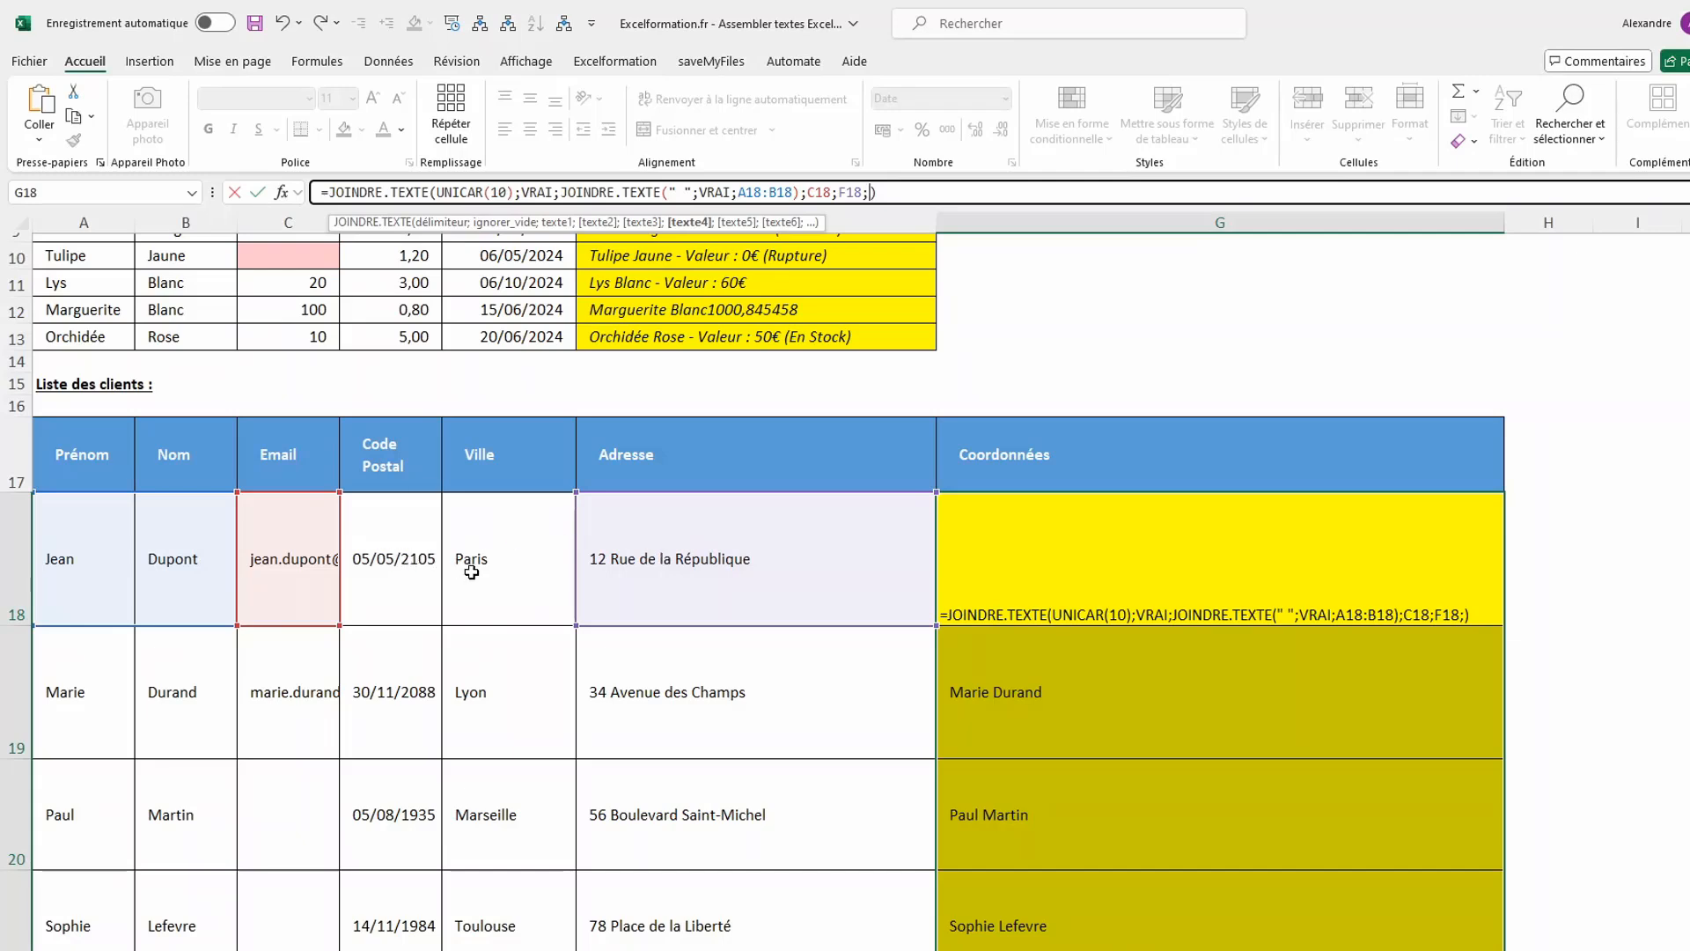
left_click(391, 561)
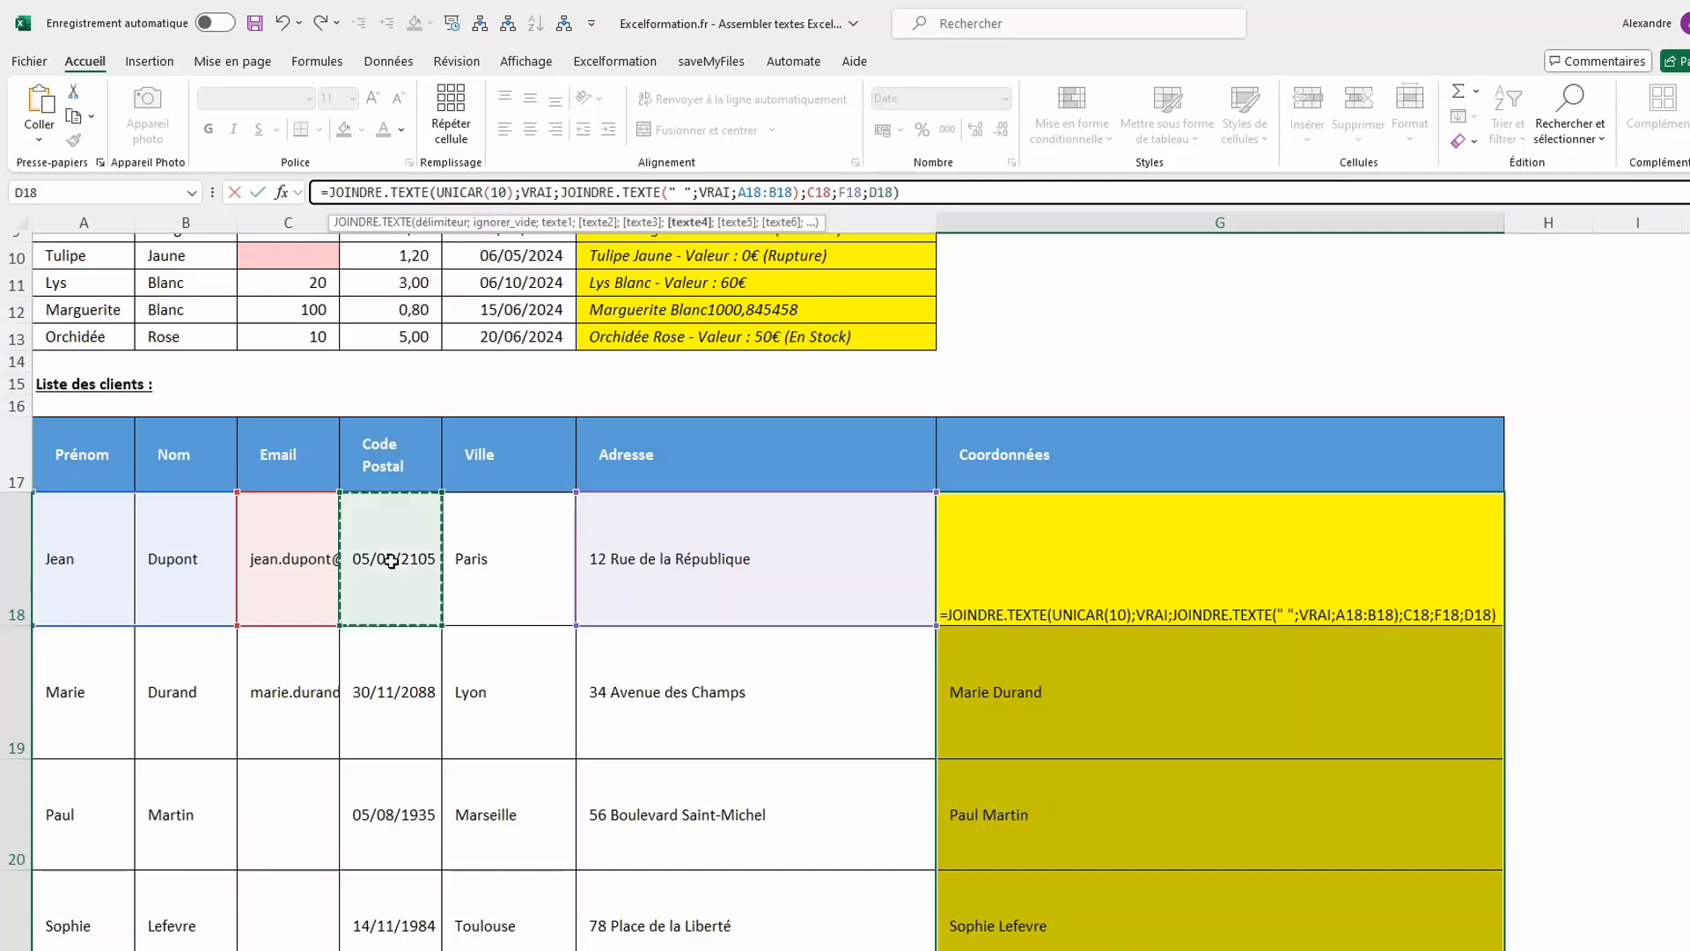
type("&\" - ")
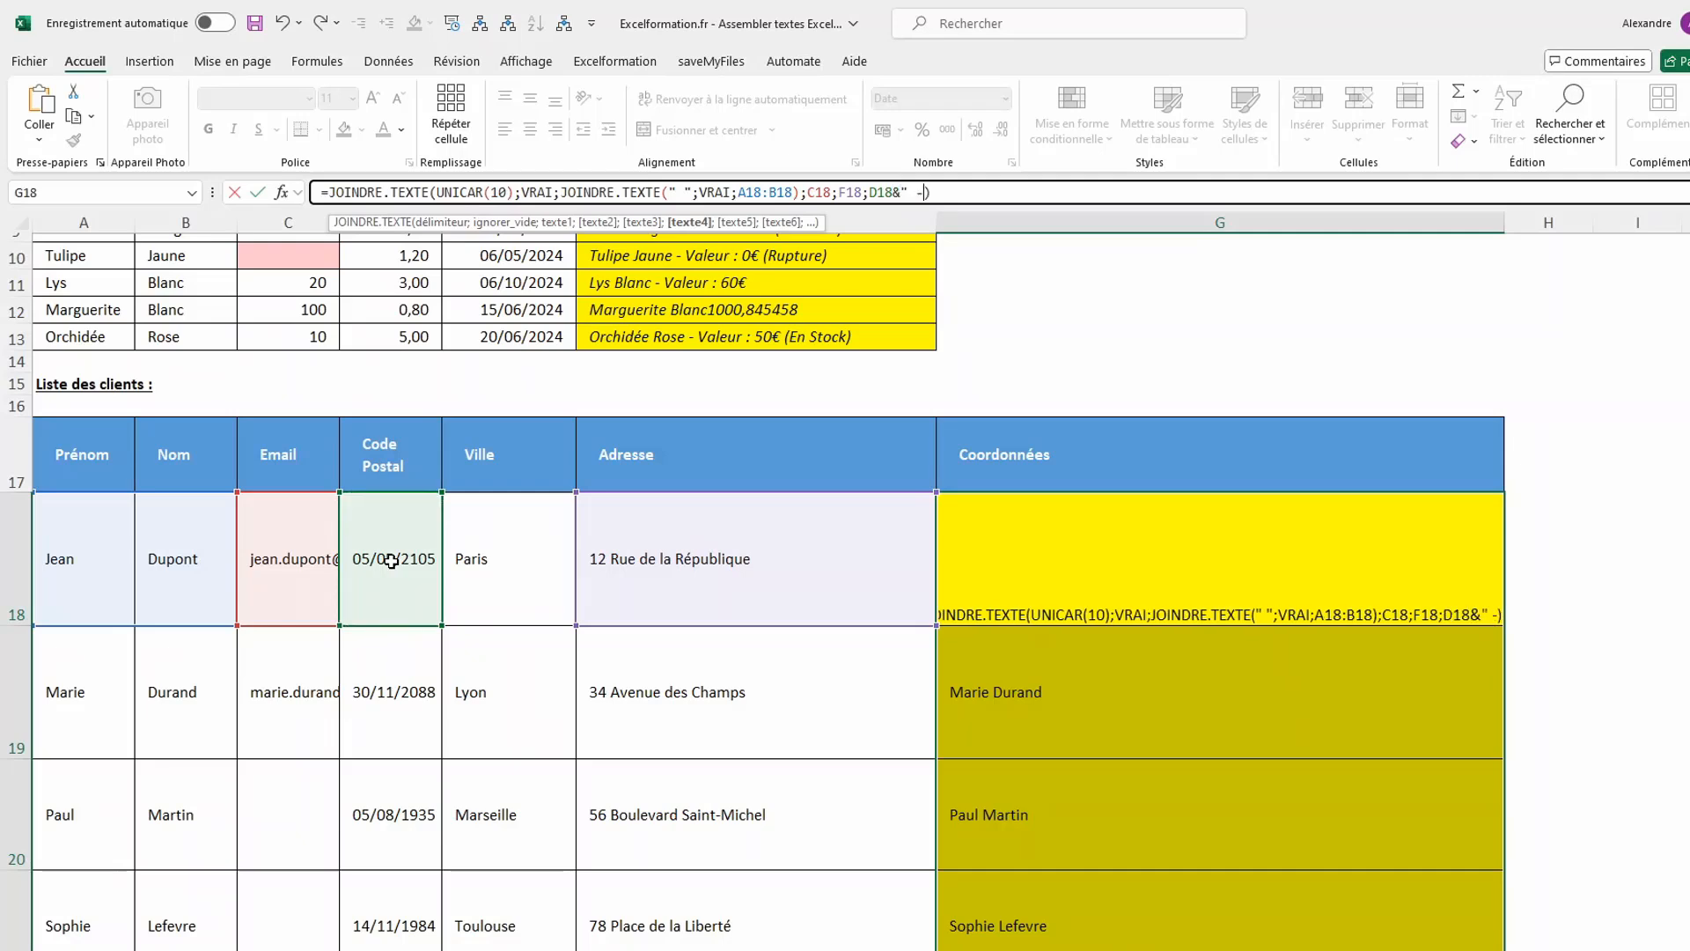
type("\"")
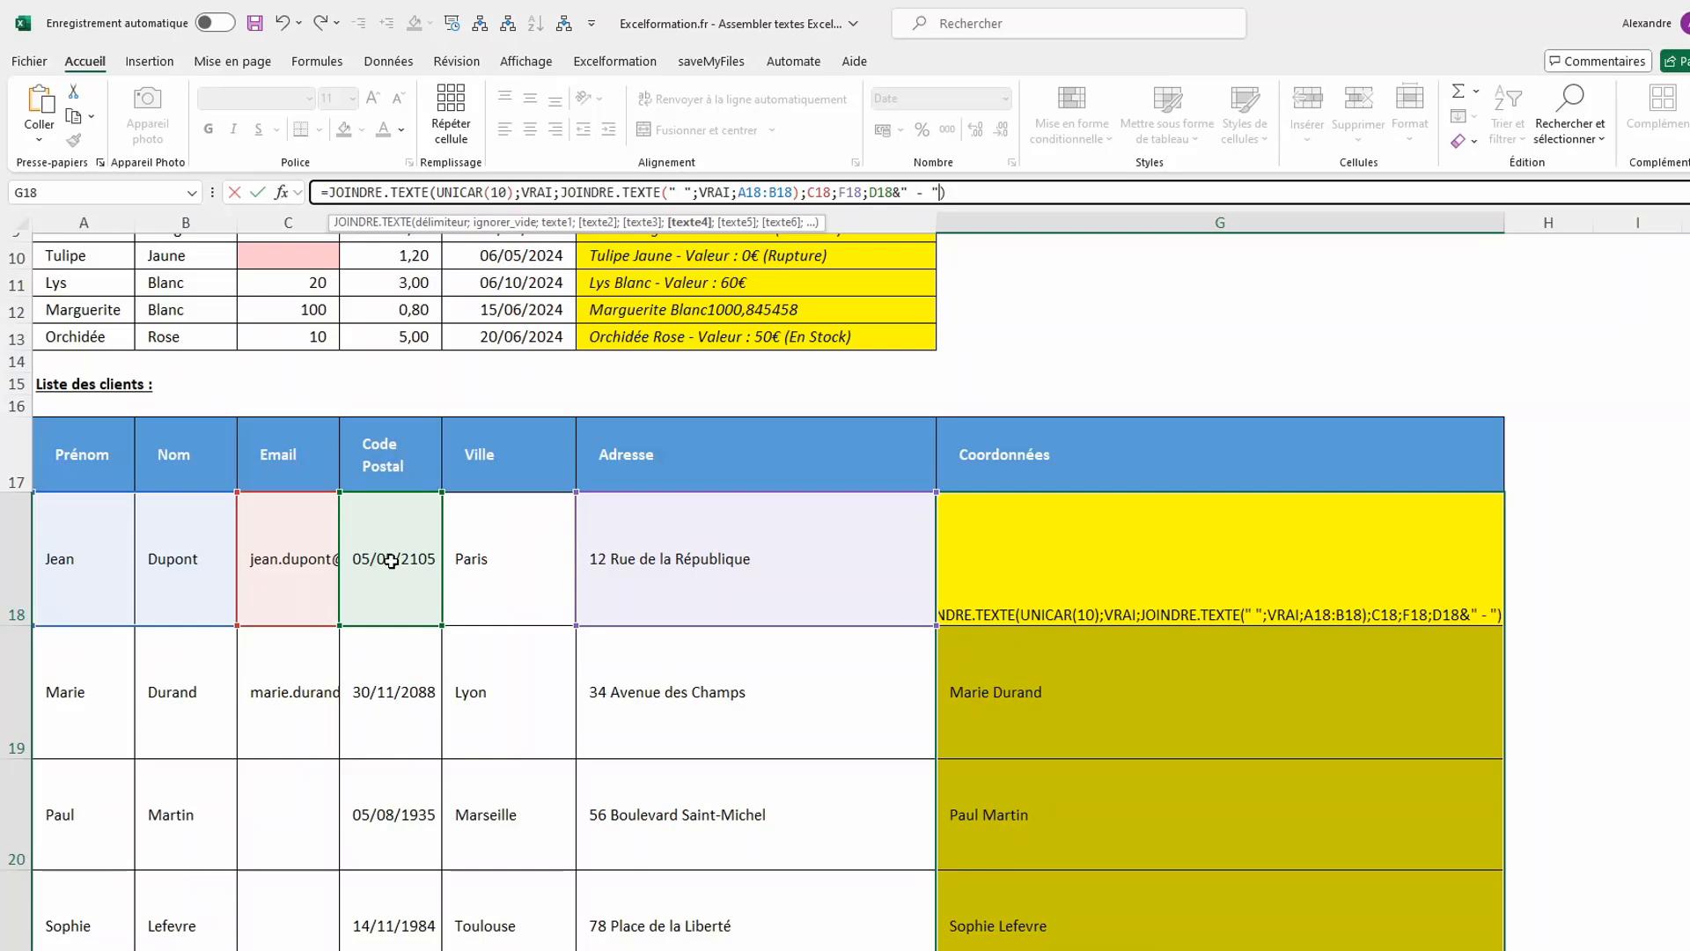
type("&")
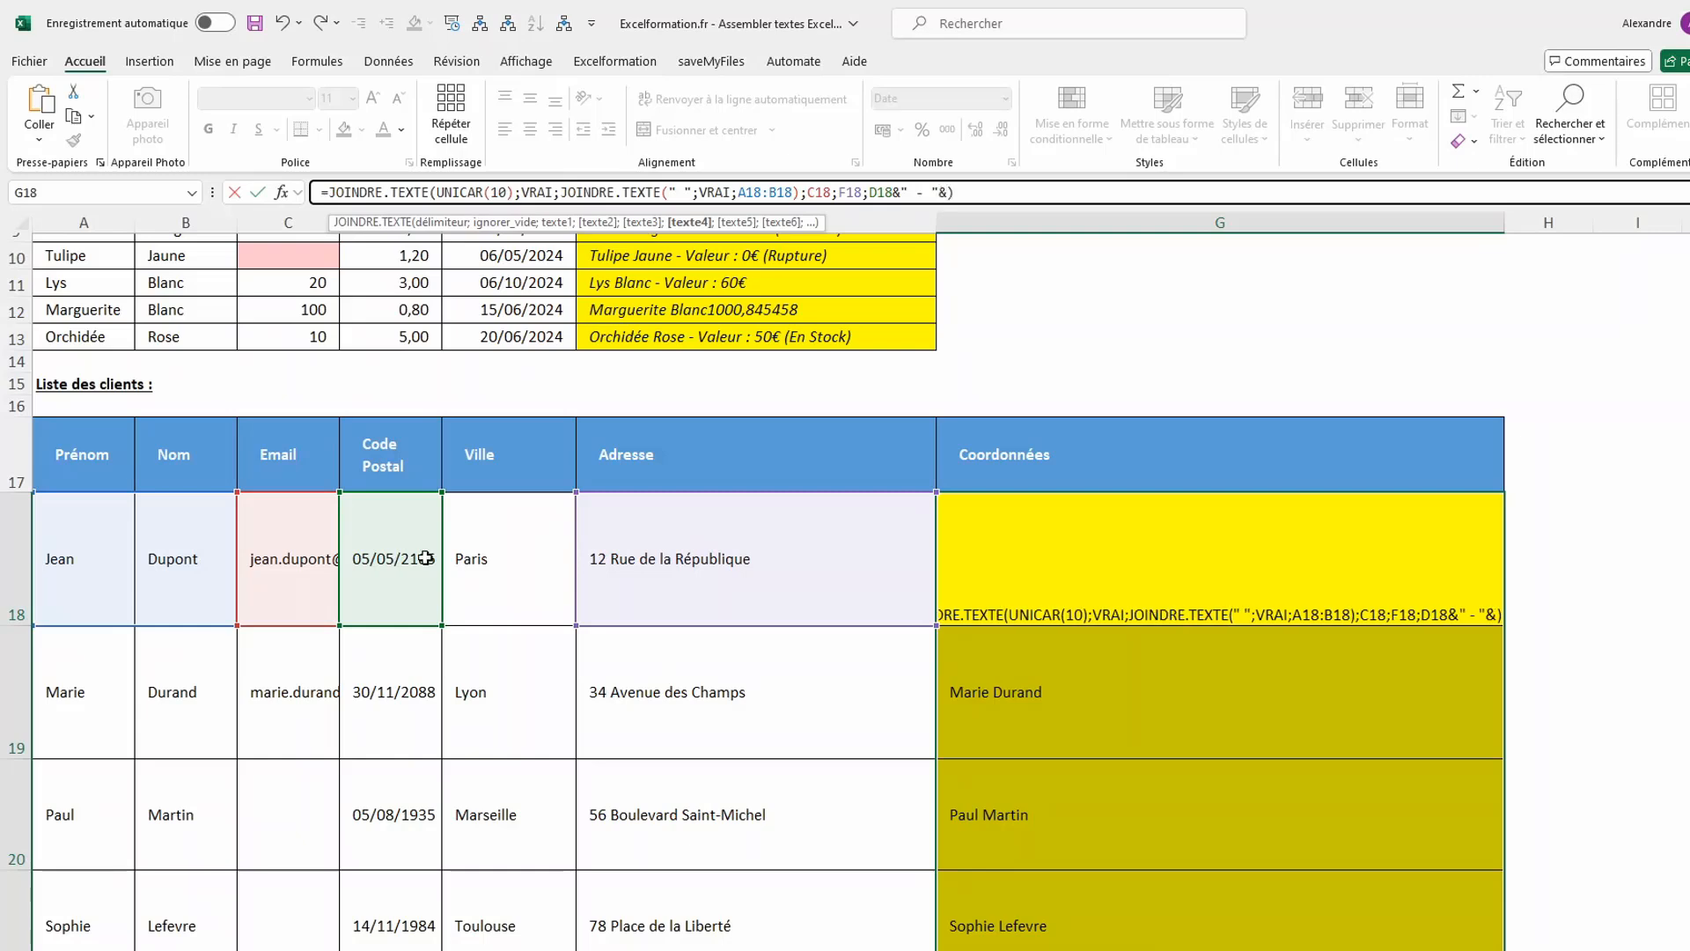
left_click(481, 555)
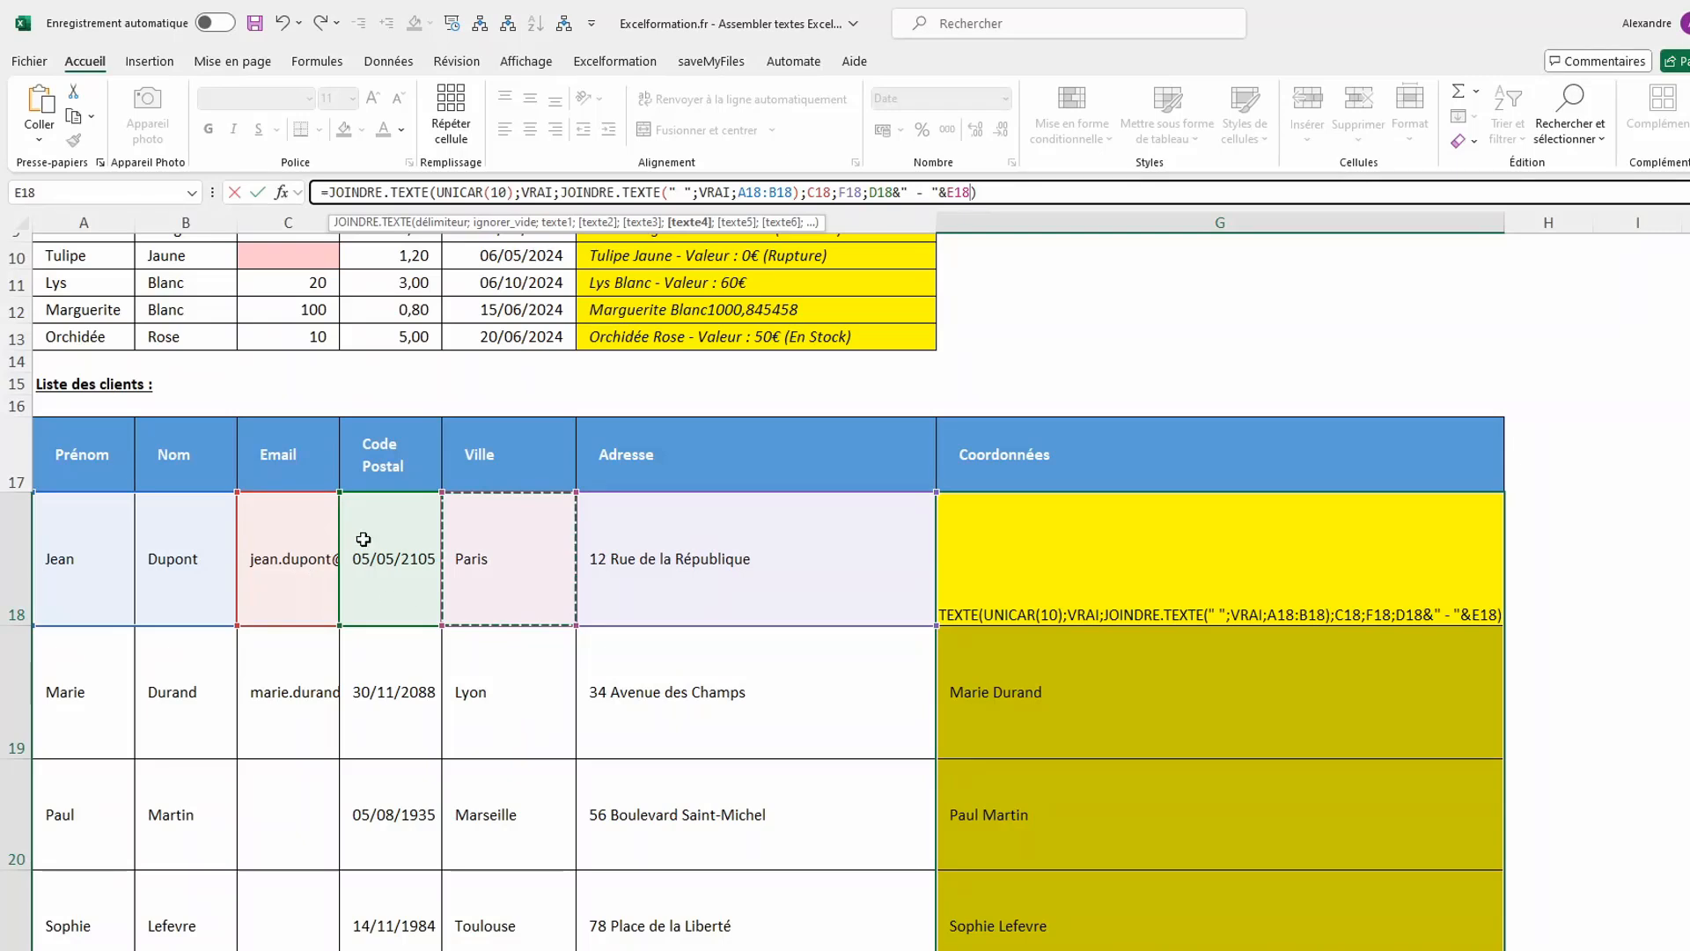
key("Return")
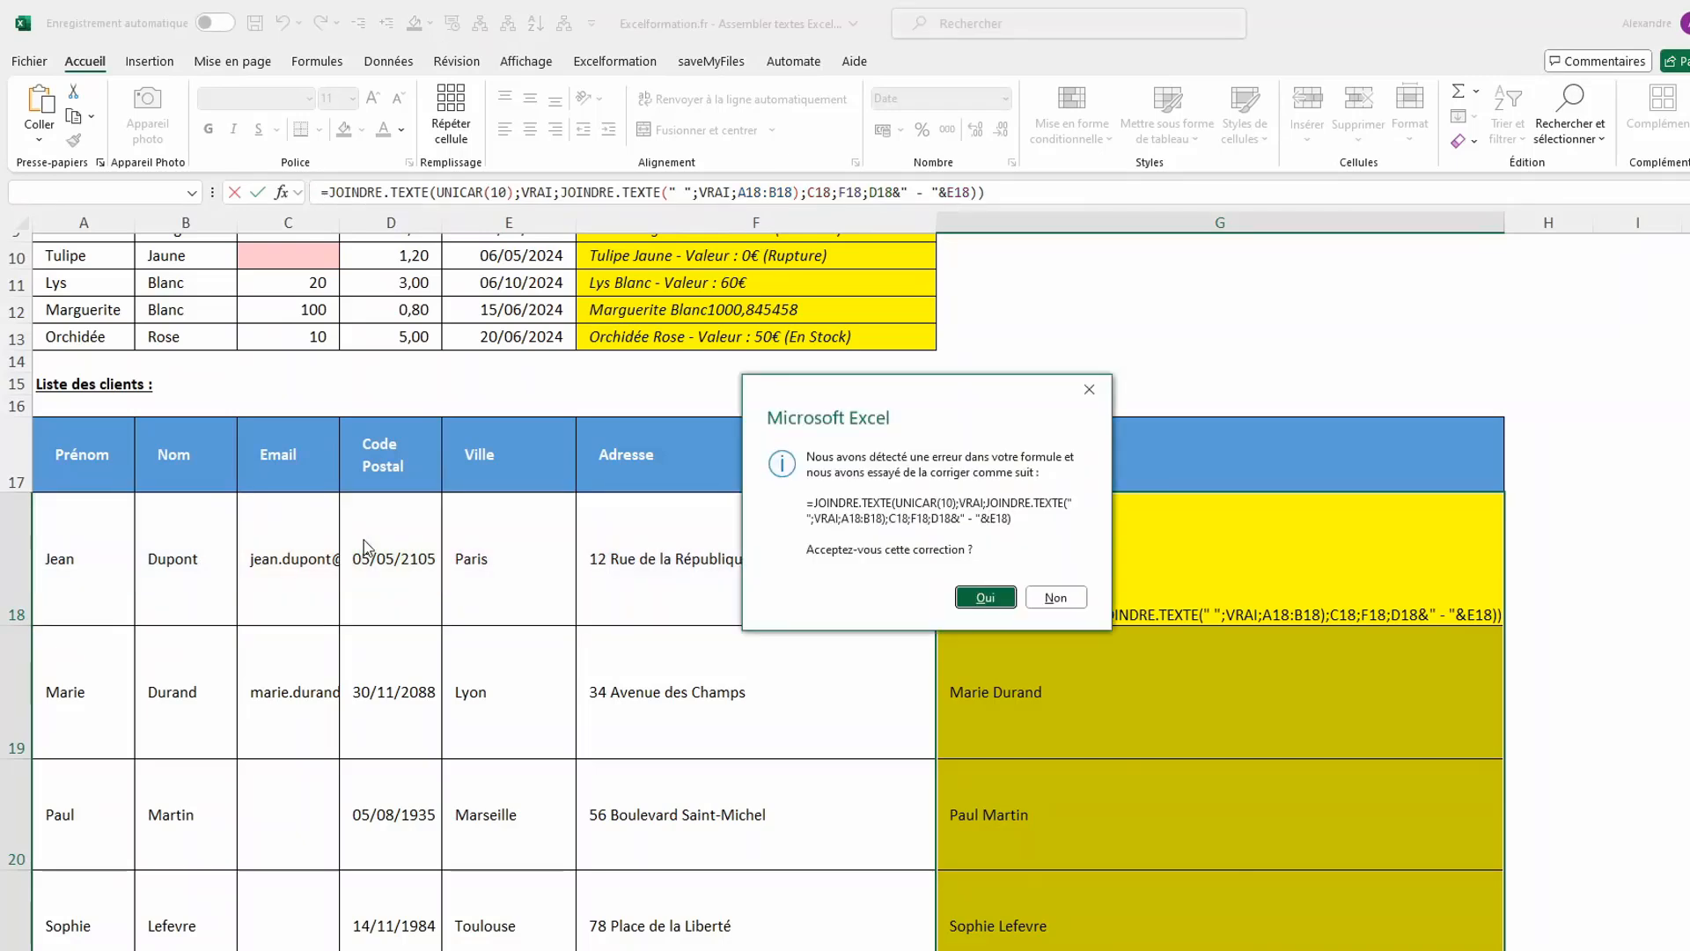
key("Return")
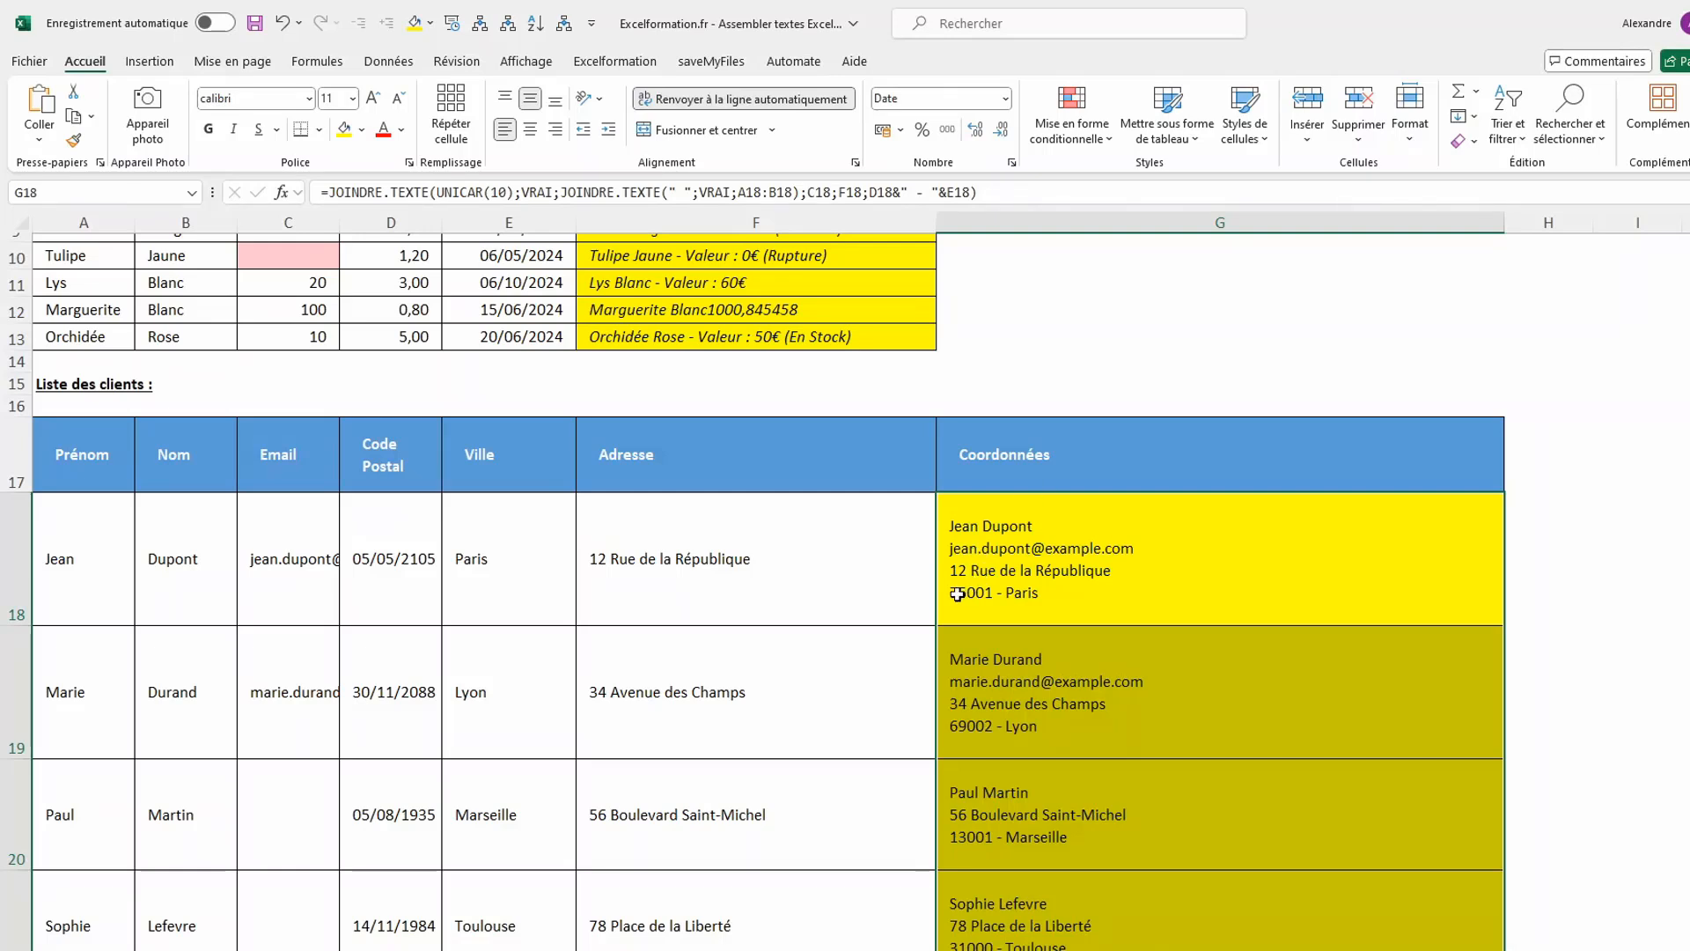
Format the postal codes in D18:D22 as plain numbers without decimals or separators instead of dates
key("ctrl+shift+Down")
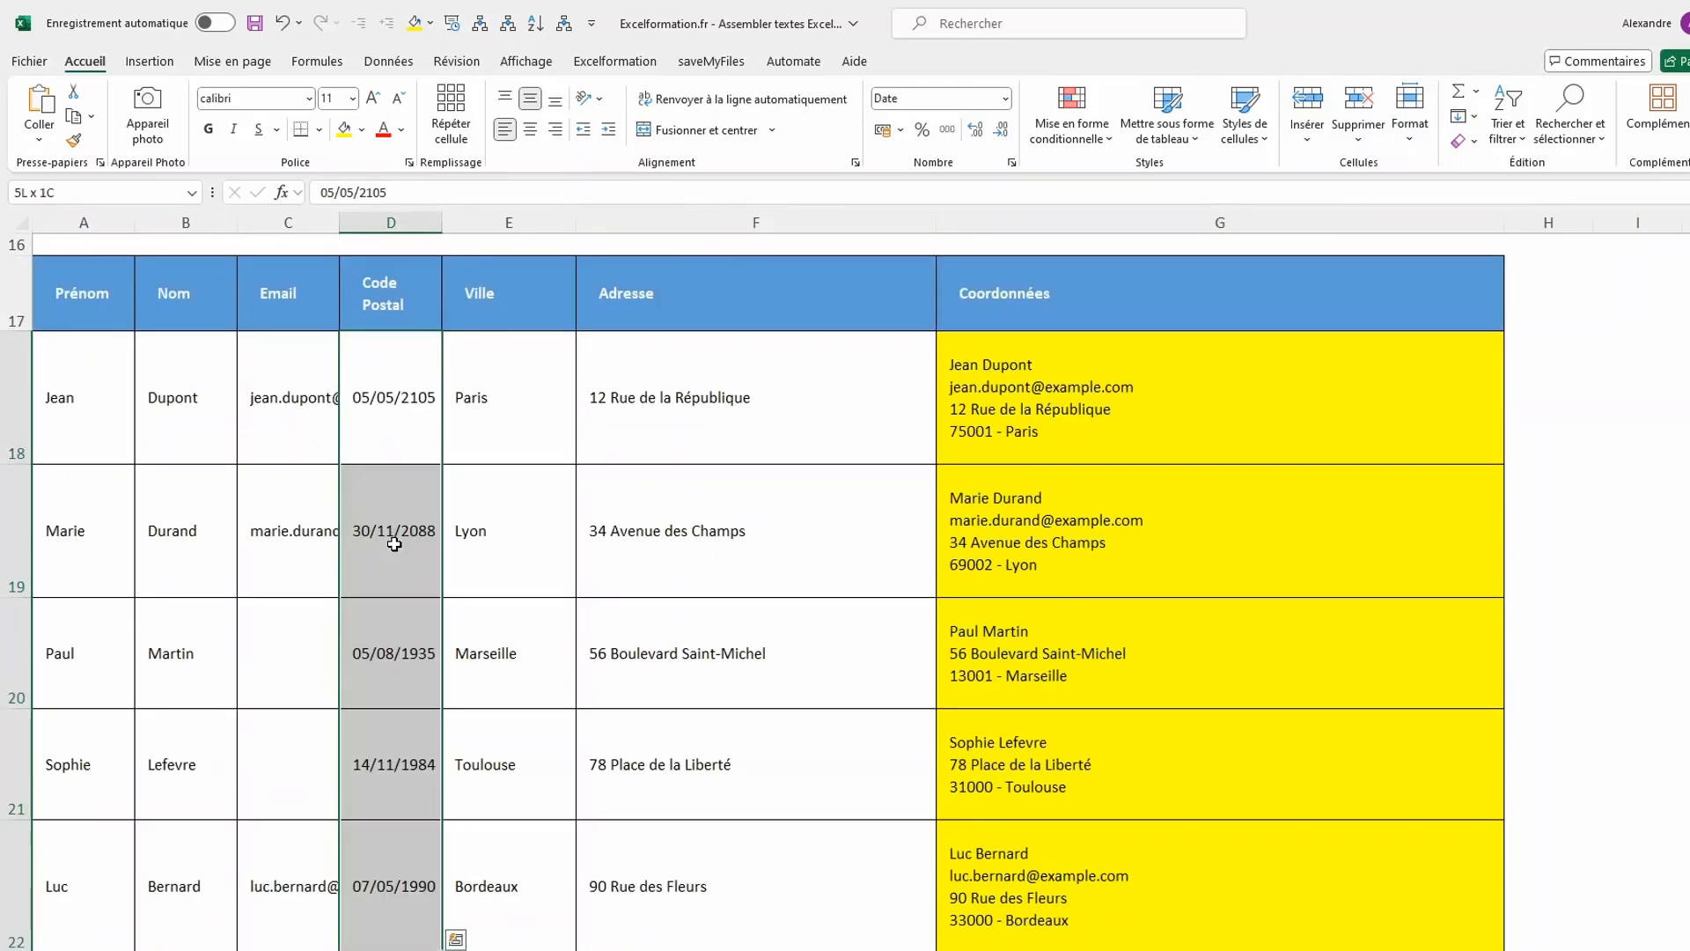
left_click(1009, 100)
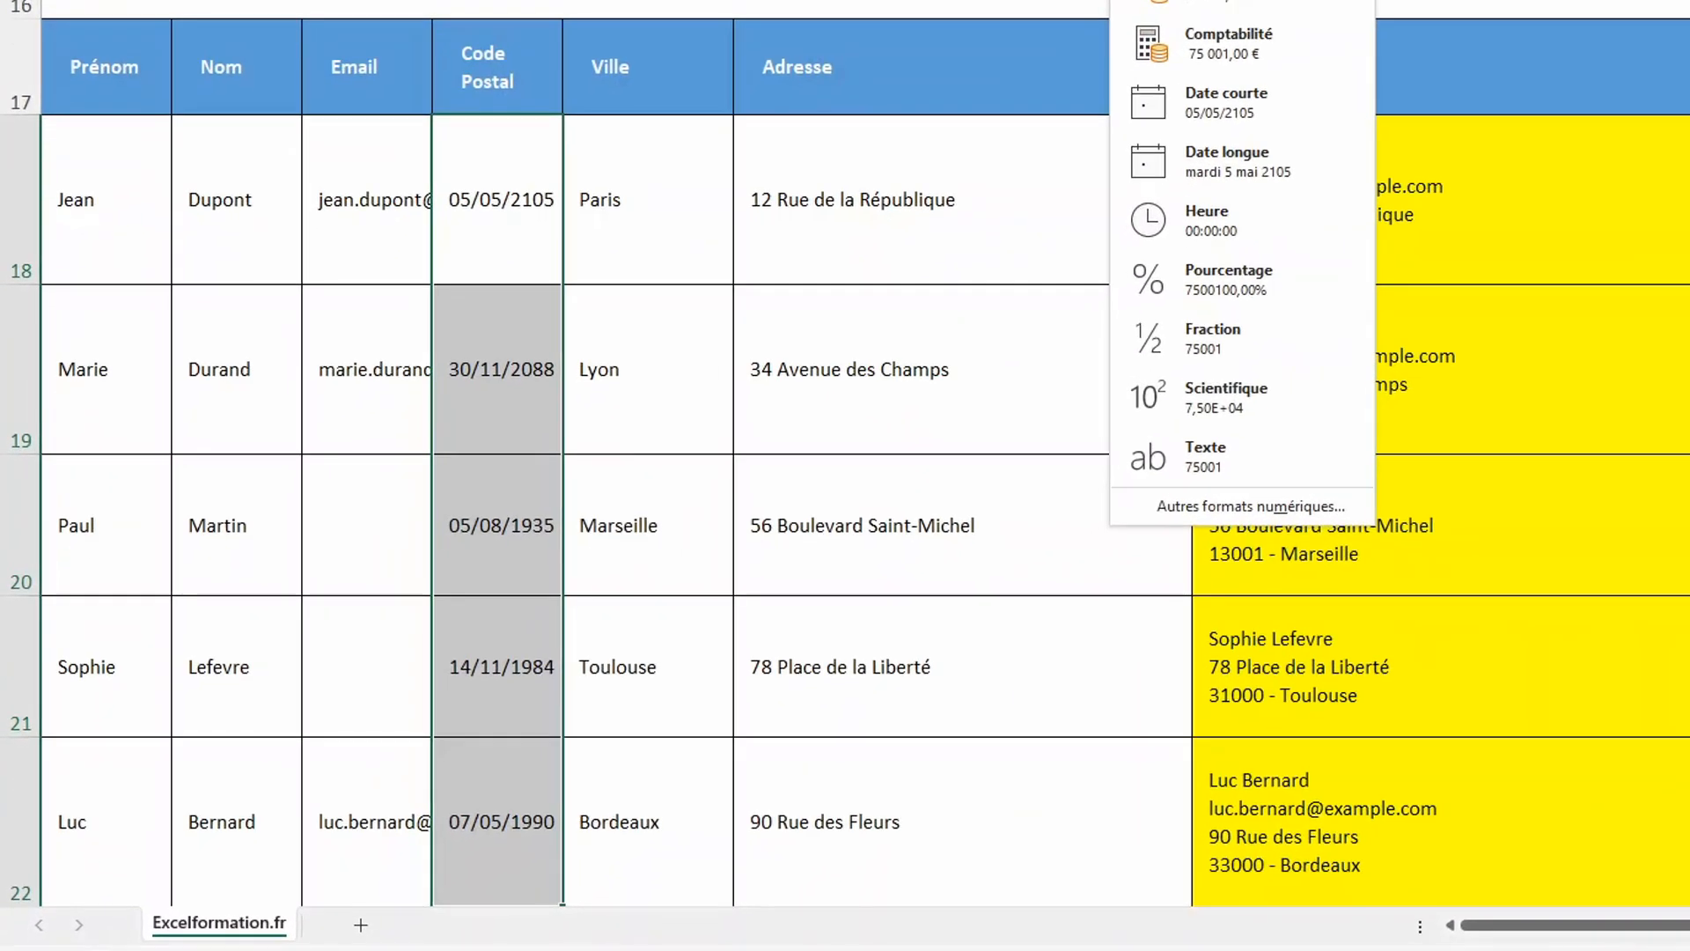
left_click(1224, 0)
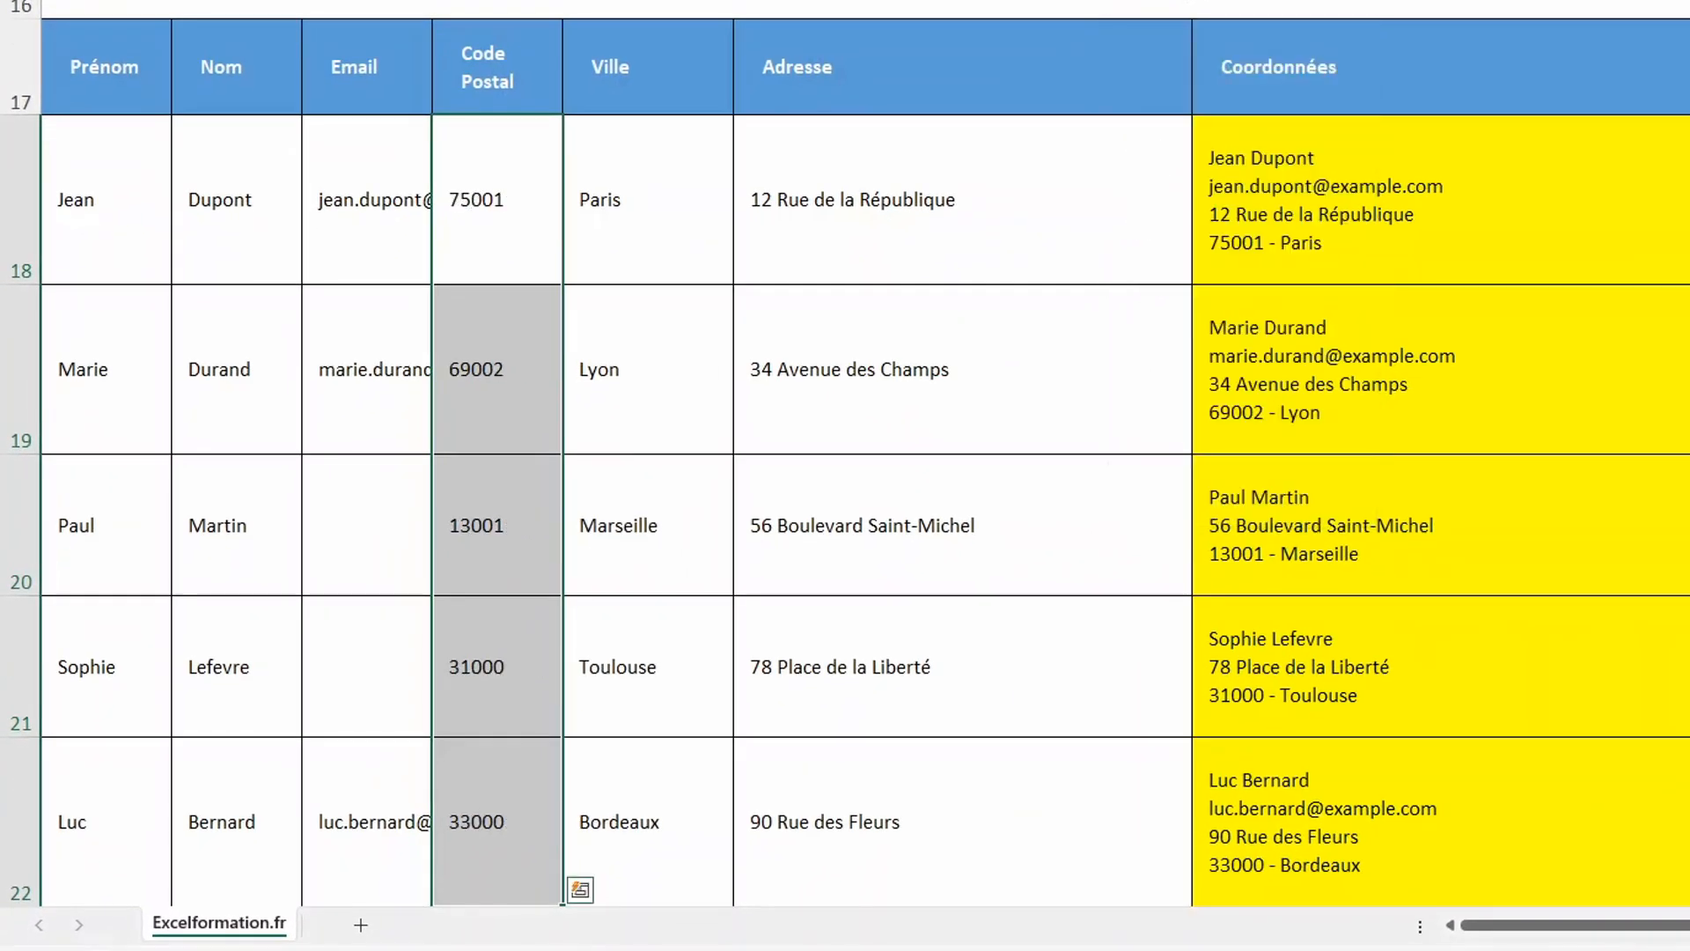